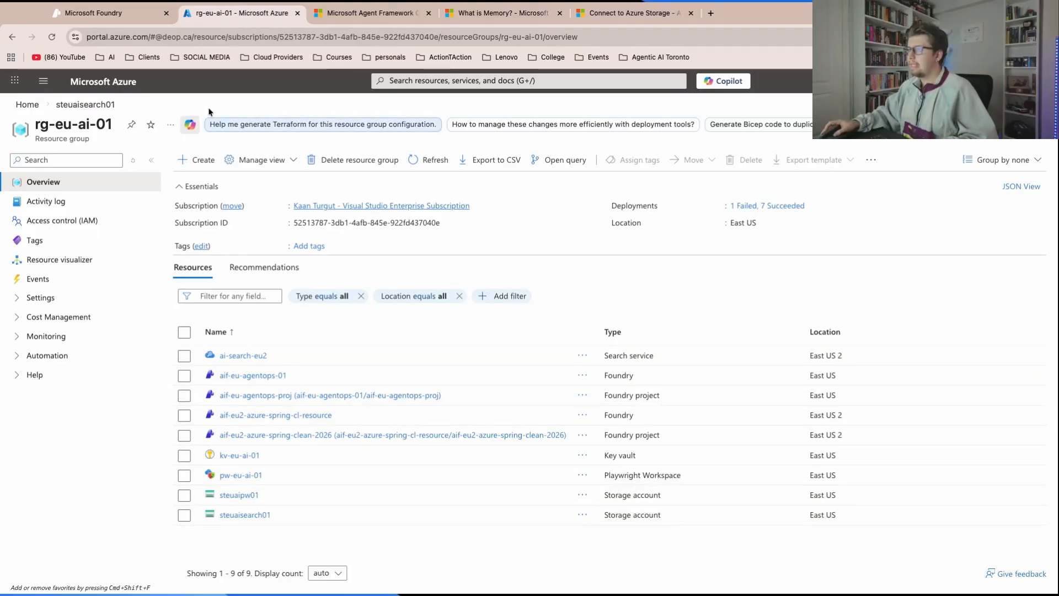
- Switch to Microsoft Foundry and create a new agent named azure-spring-clean-2026
{"action": "left_click", "coordinate": [116, 14]}
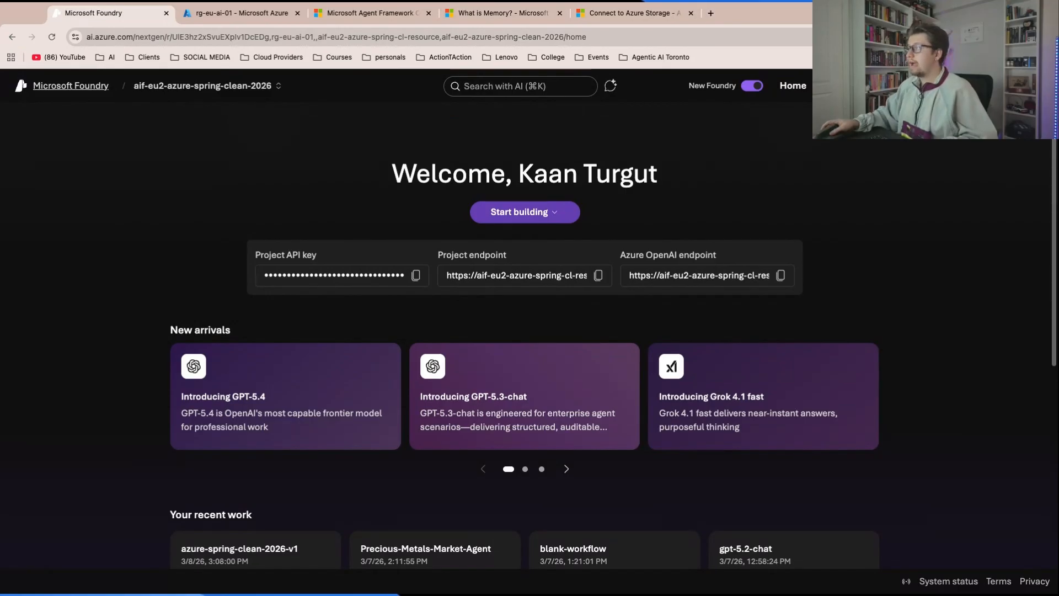
{"action": "left_click", "coordinate": [880, 86]}
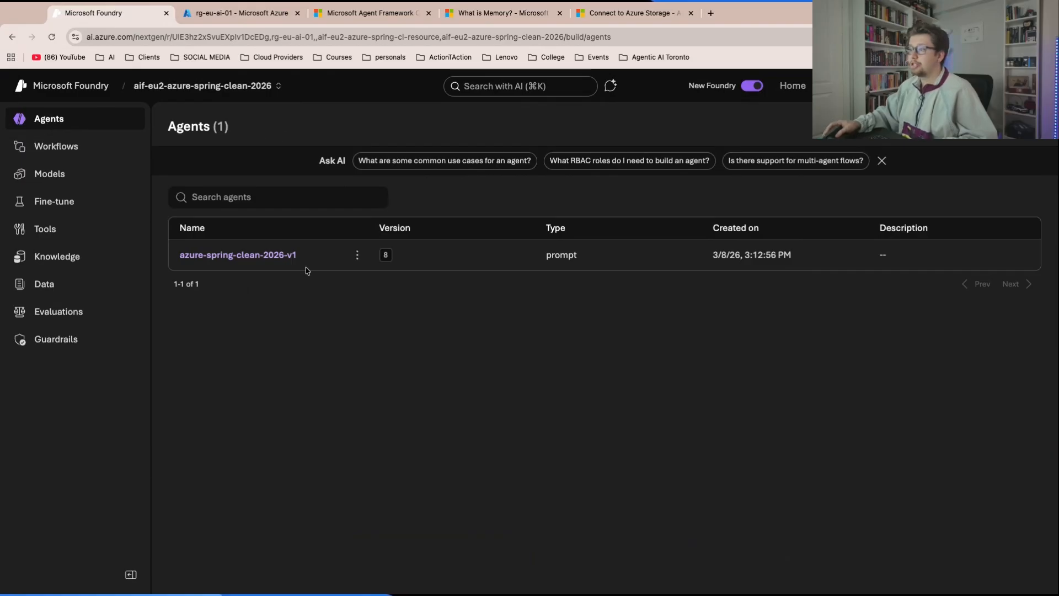
{"action": "left_click_drag", "start_coordinate": [317, 260], "coordinate": [317, 260]}
{"action": "left_click", "coordinate": [340, 341]}
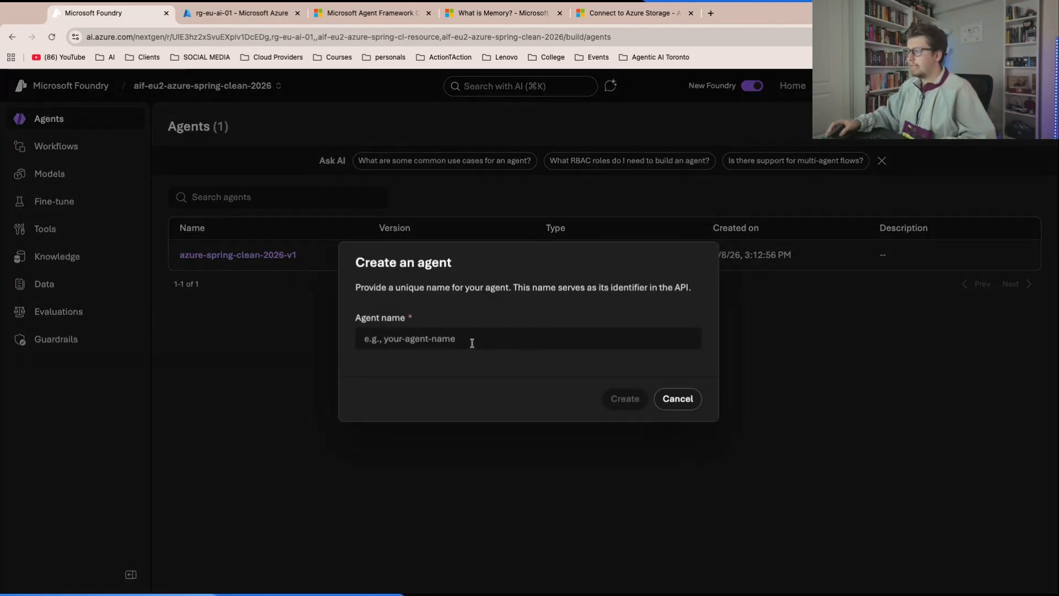
{"action": "left_click", "coordinate": [472, 342]}
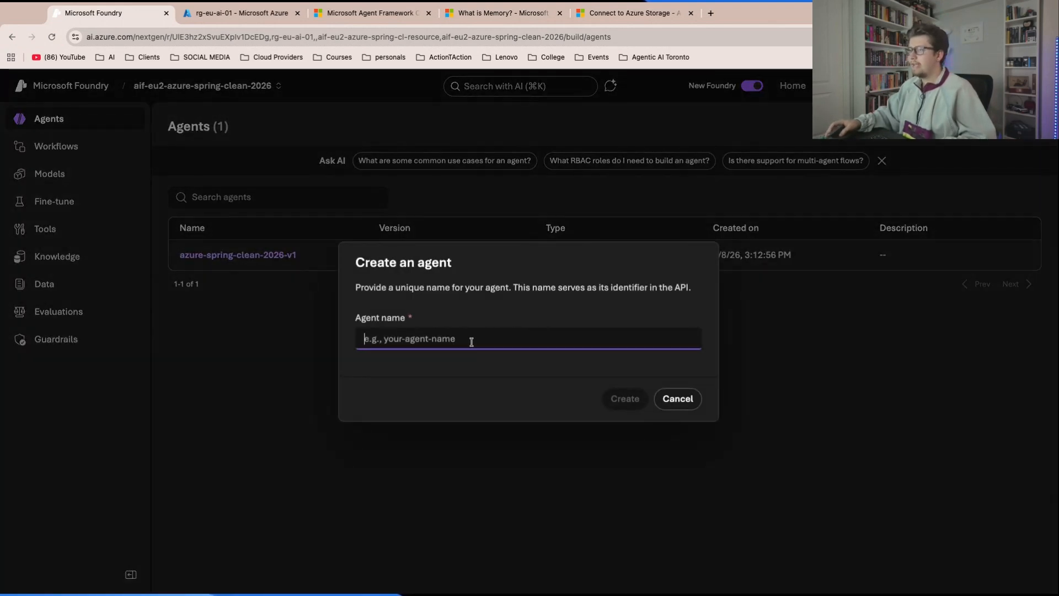
{"action": "type", "text": "azure-s"}
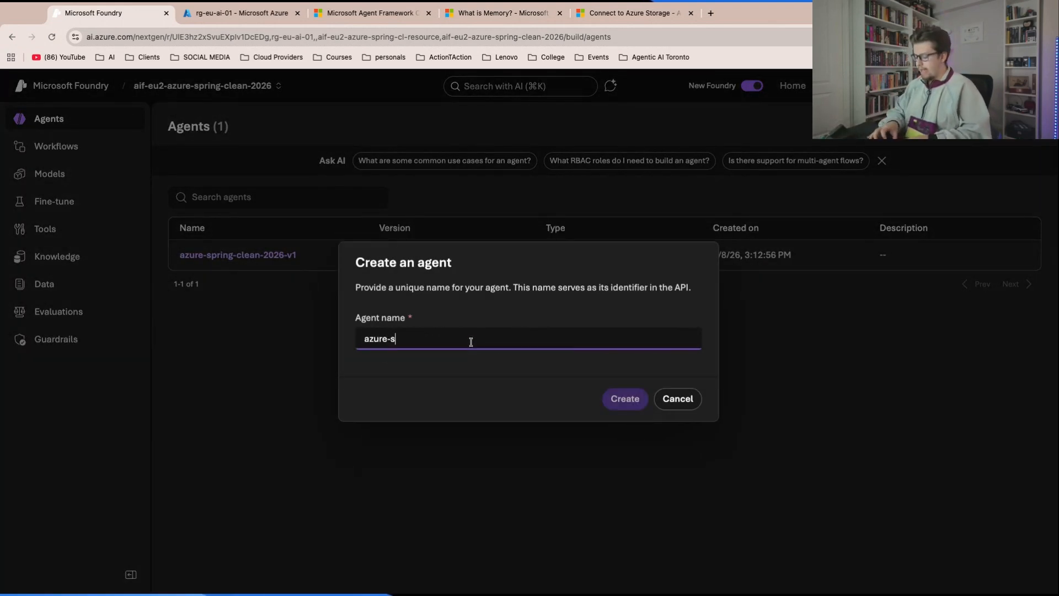
{"action": "type", "text": "pring-clean-2026"}
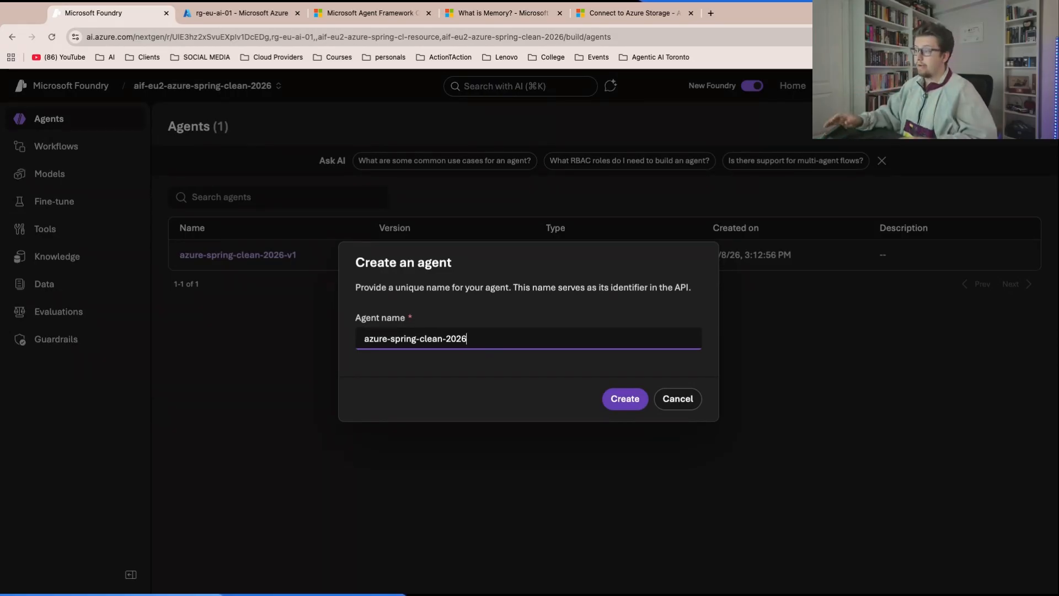
{"action": "left_click", "coordinate": [620, 397]}
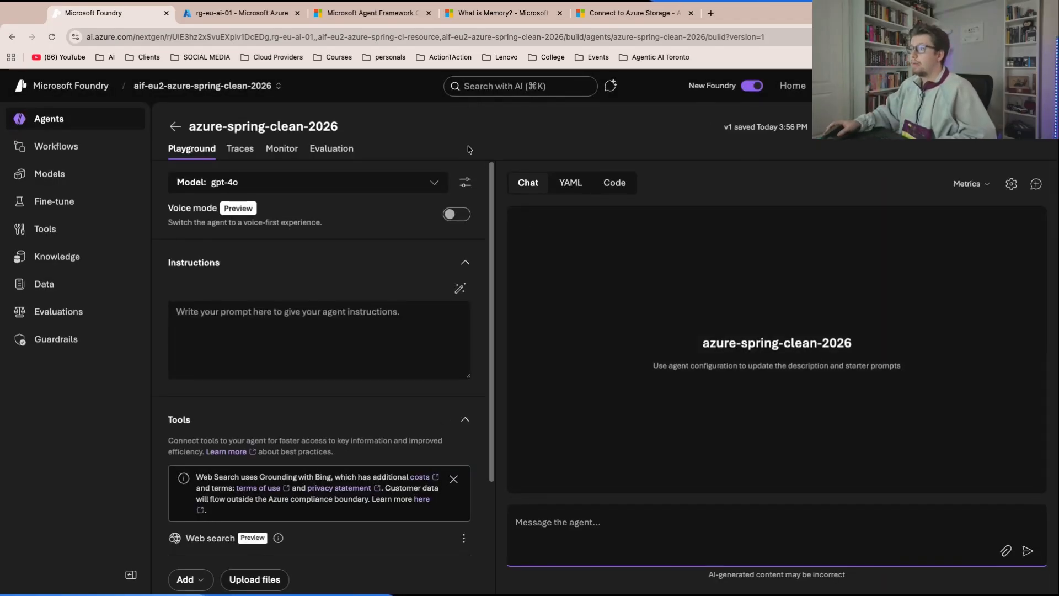
- Try to change the agent's model to gpt-5.3-chat, cancelling the change after reading the unsupported-tools notice
{"action": "left_click", "coordinate": [257, 187]}
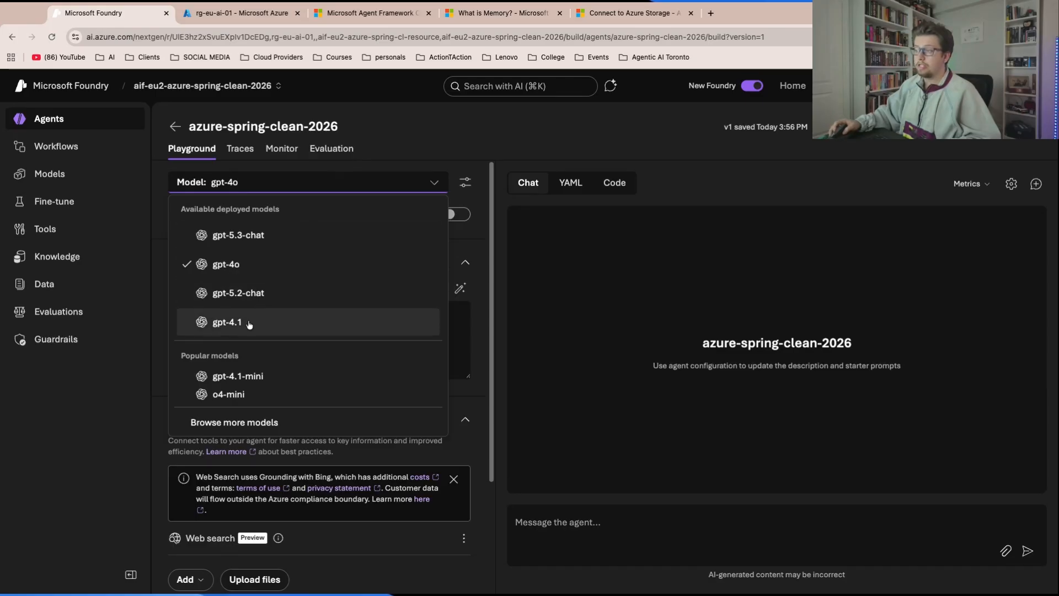
{"action": "left_click", "coordinate": [232, 238]}
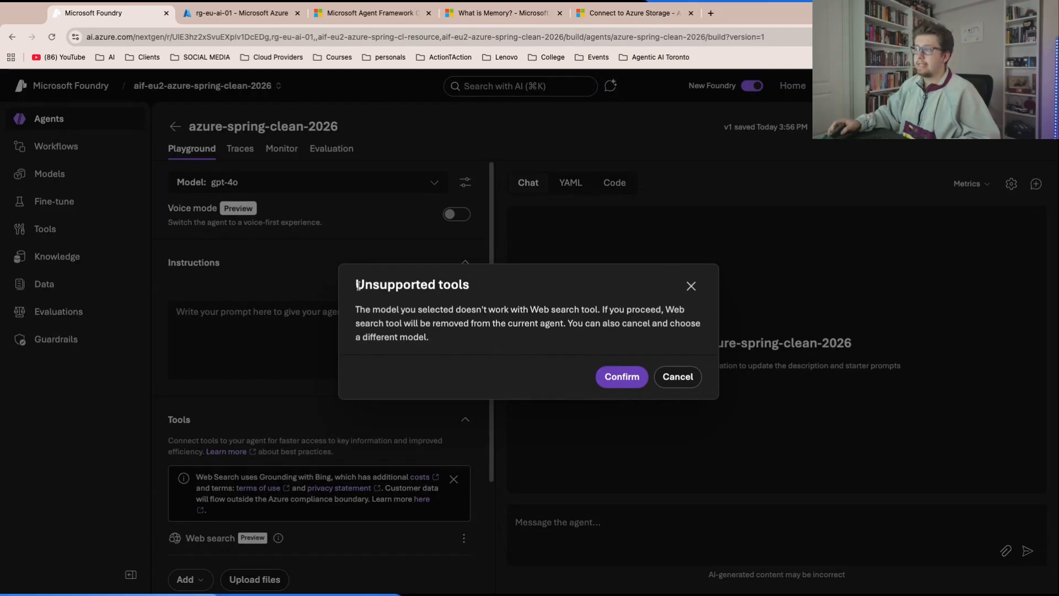
{"action": "left_click_drag", "start_coordinate": [357, 286], "coordinate": [431, 338]}
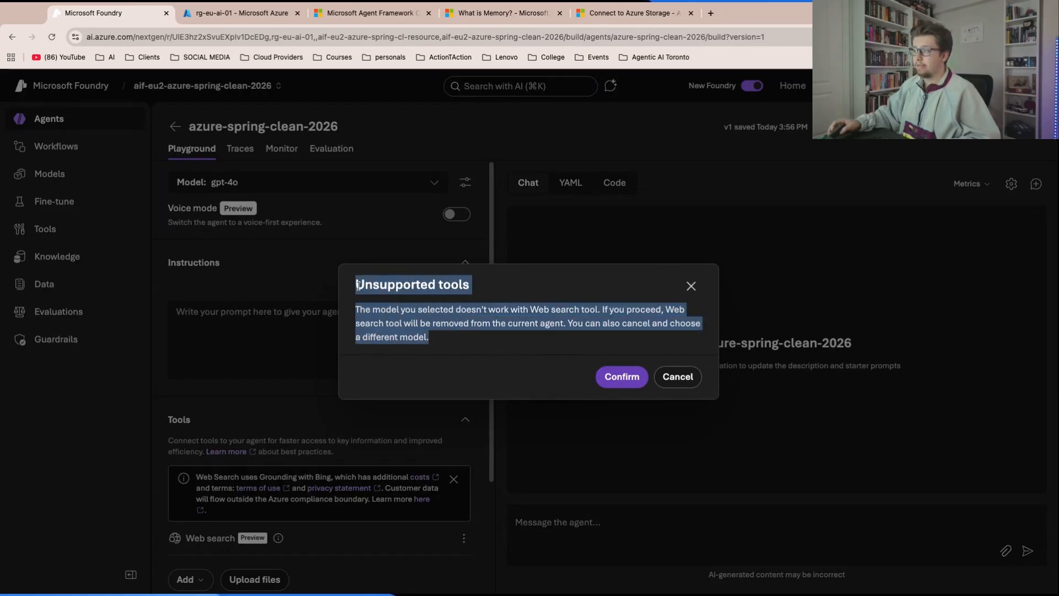
{"action": "left_click", "coordinate": [475, 343]}
{"action": "left_click_drag", "start_coordinate": [517, 310], "coordinate": [591, 310]}
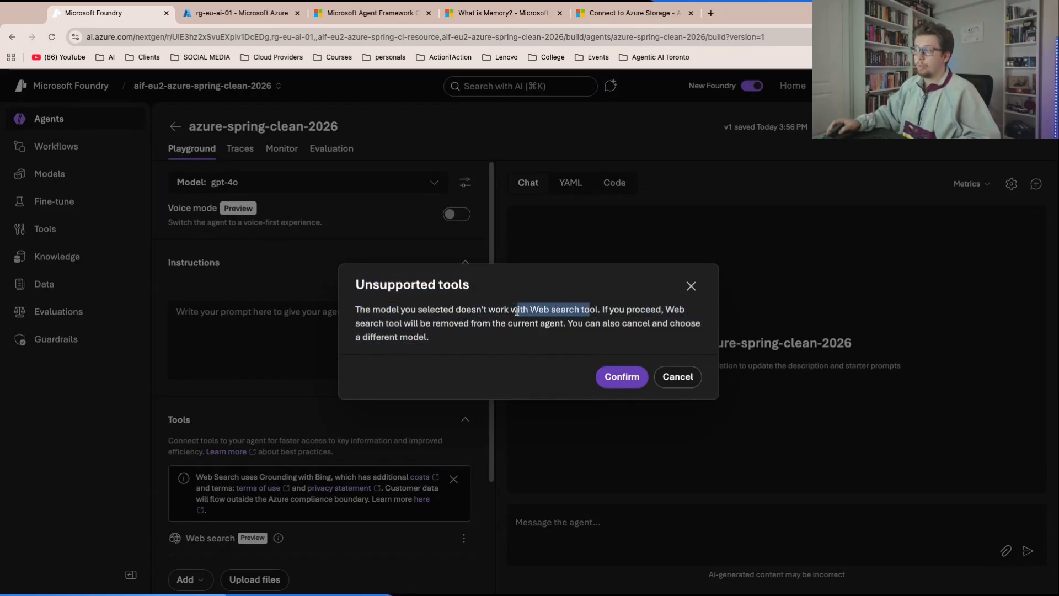
{"action": "left_click", "coordinate": [678, 376]}
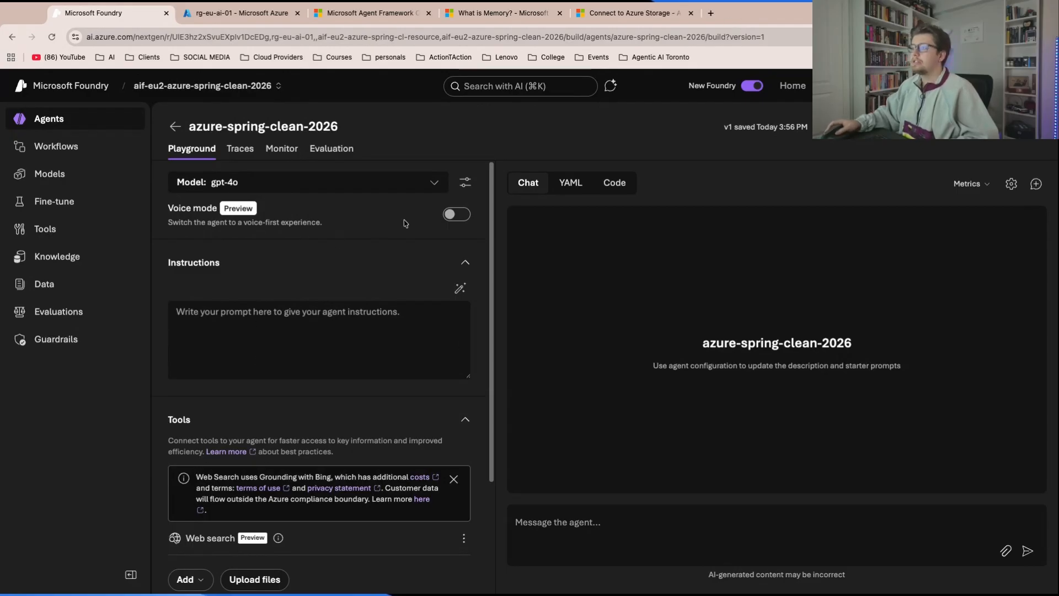
- Examine the model's parameters, including the text format choices and the options for when to use tools
{"action": "left_click", "coordinate": [465, 182]}
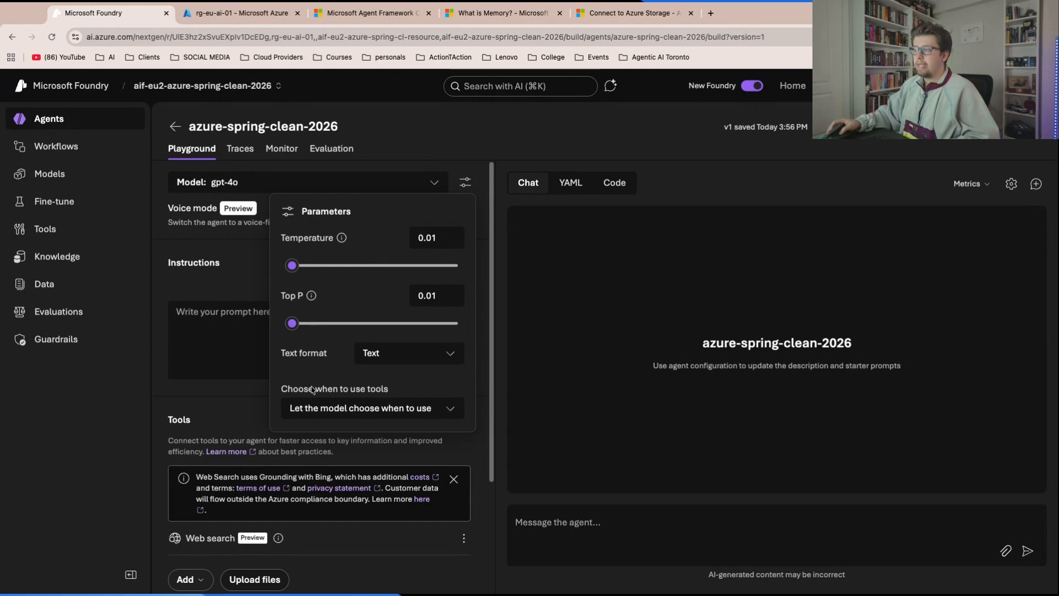
{"action": "left_click", "coordinate": [369, 358]}
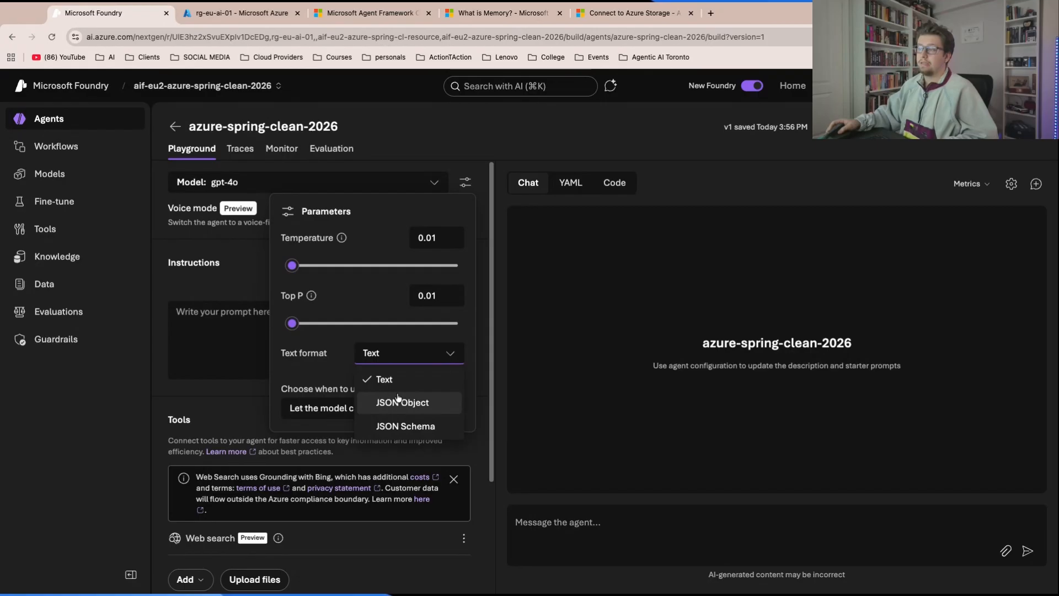
{"action": "left_click", "coordinate": [333, 343]}
{"action": "left_click", "coordinate": [347, 410]}
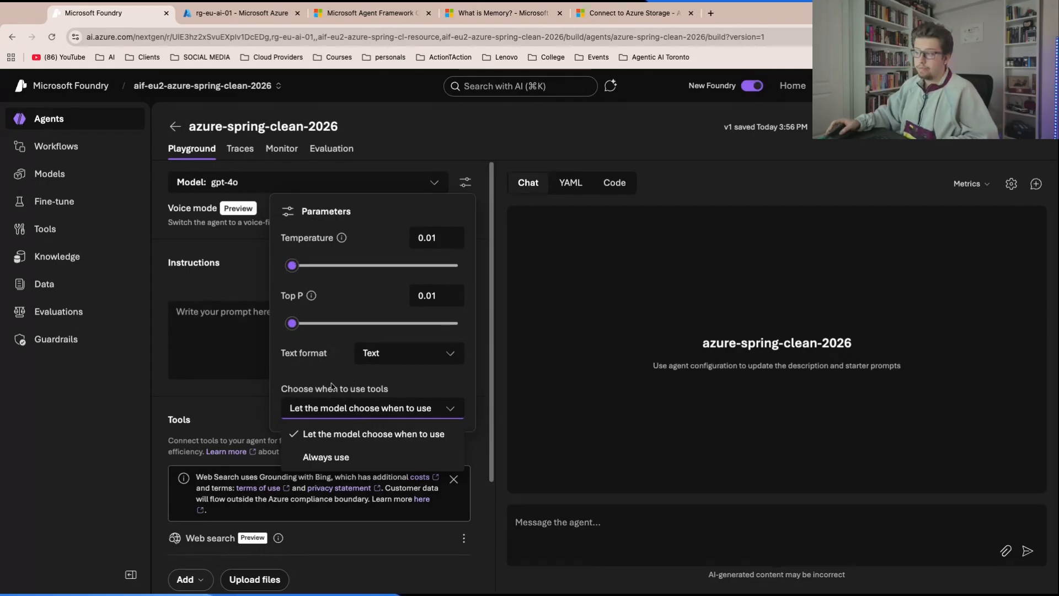
{"action": "left_click", "coordinate": [241, 292]}
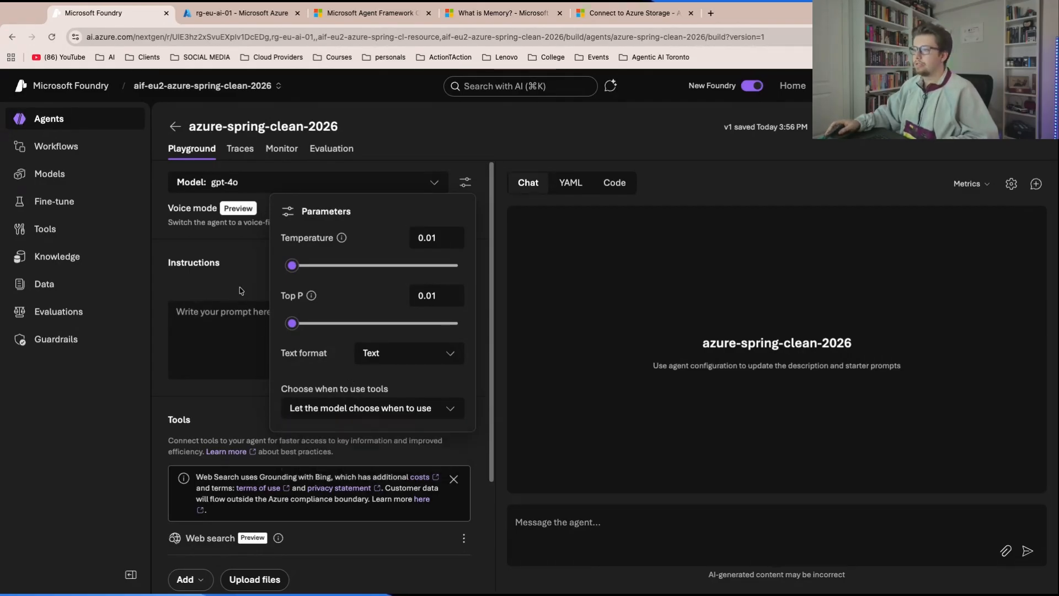
{"action": "left_click", "coordinate": [242, 293]}
- Enable Voice mode for the agent and close its configuration pane
{"action": "left_click_drag", "start_coordinate": [167, 208], "coordinate": [272, 218]}
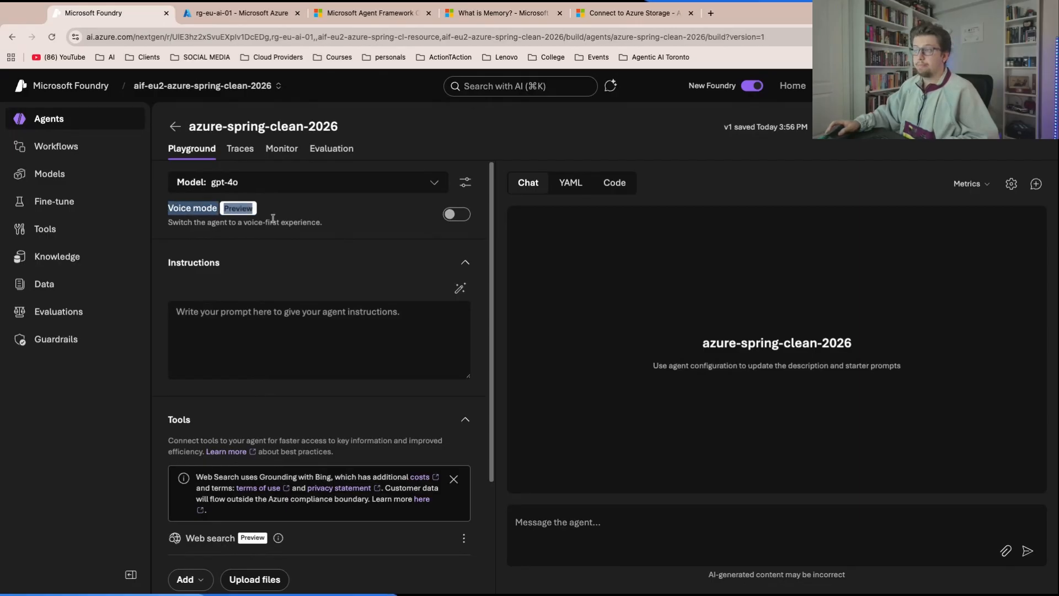
{"action": "left_click", "coordinate": [450, 214]}
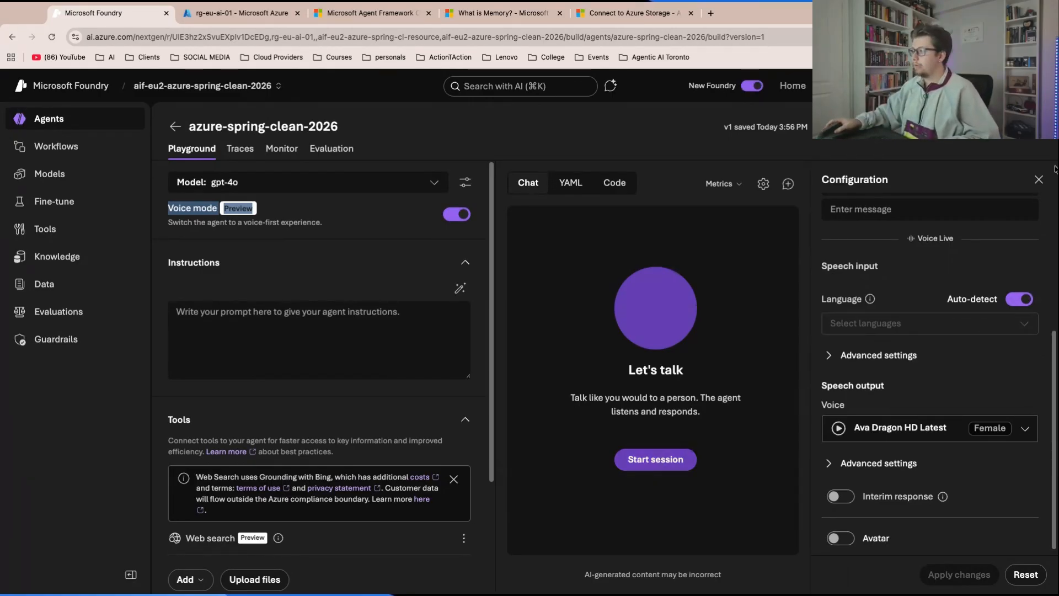
{"action": "left_click", "coordinate": [1040, 179]}
- Paste the prepared Azure Cloud Operations Assistant prompt into the agent's instructions
{"action": "left_click", "coordinate": [351, 261]}
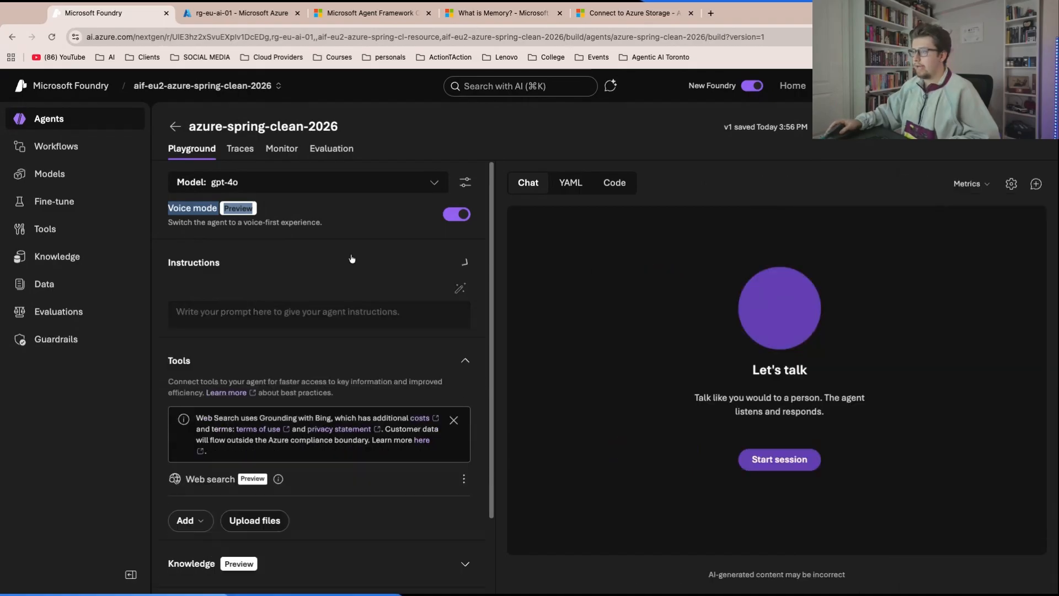
{"action": "left_click", "coordinate": [289, 264]}
{"action": "left_click", "coordinate": [262, 314]}
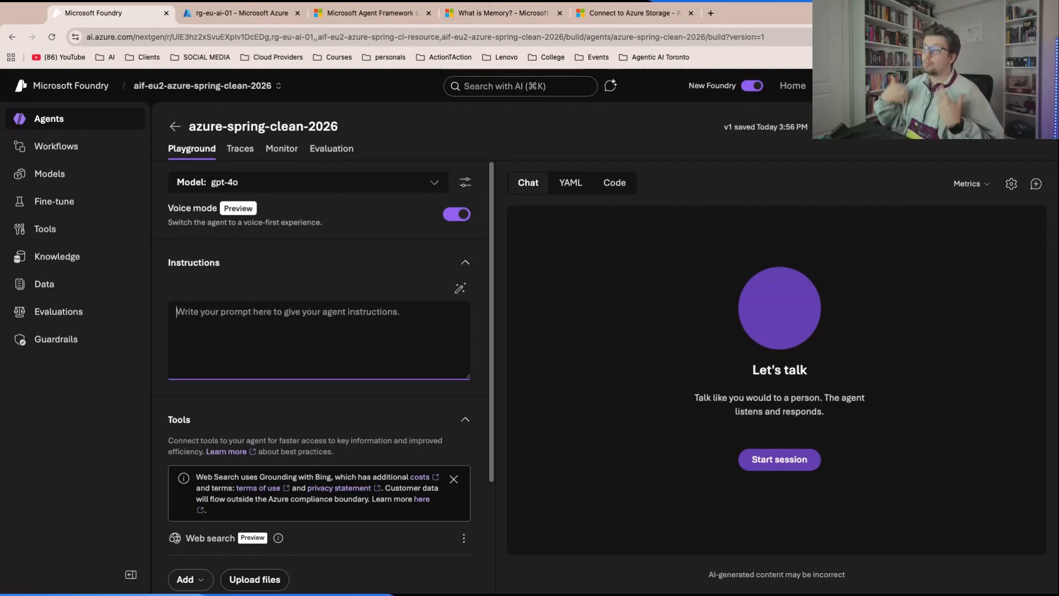
{"action": "left_click", "coordinate": [1, 364]}
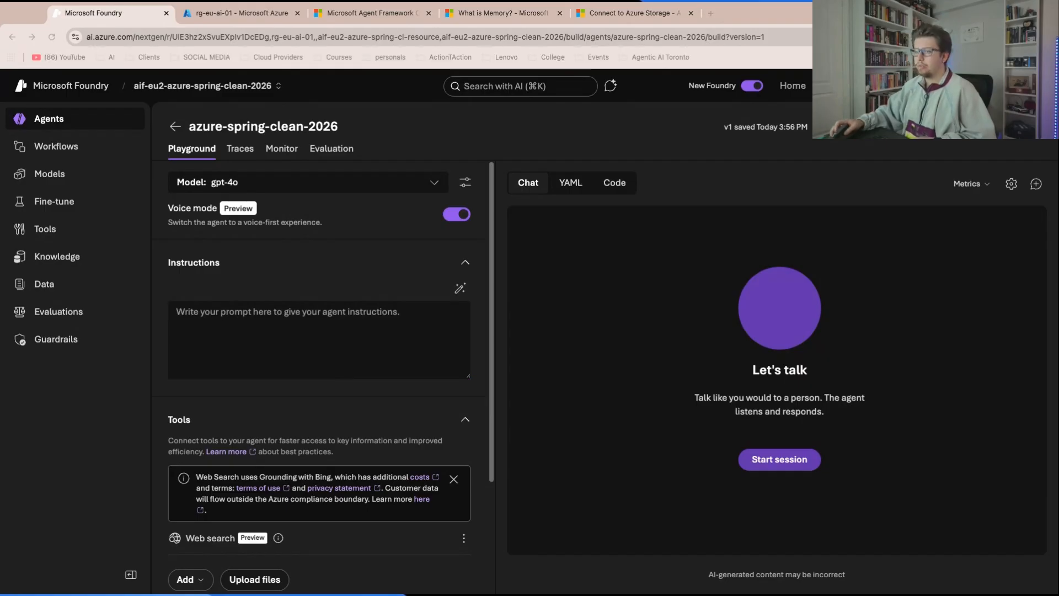
{"action": "left_click", "coordinate": [334, 321]}
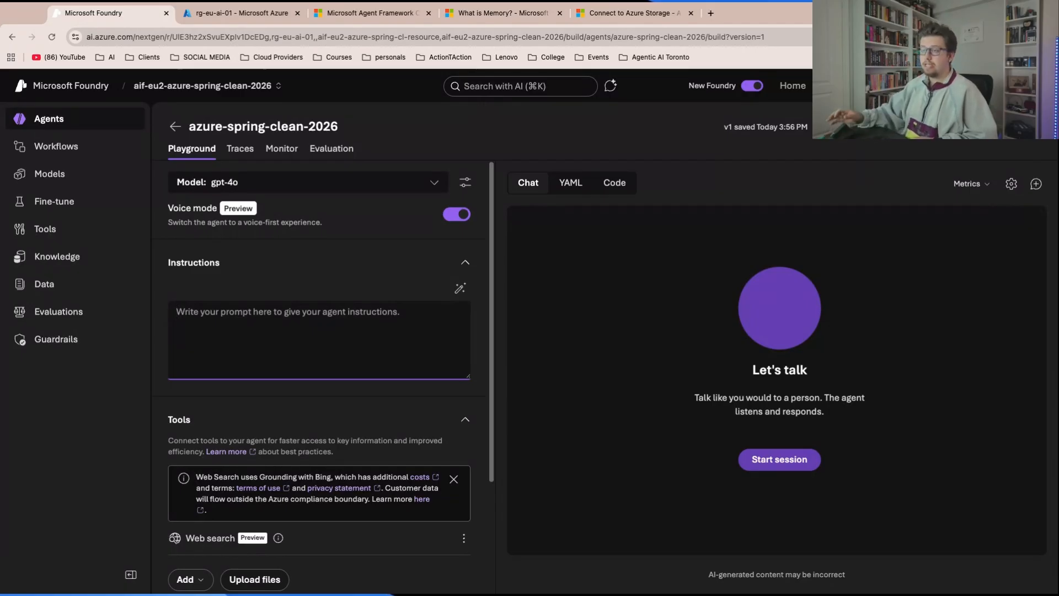
{"action": "key", "text": "super+v"}
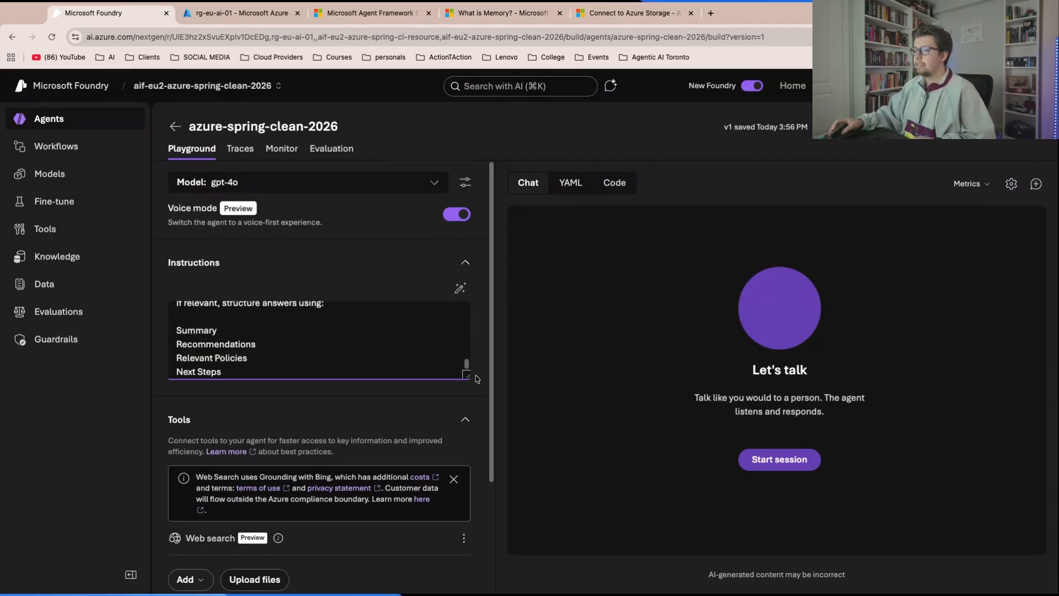
- Review the agent instructions from the role description through SharePoint Knowledge, Web Search, Code Interpreter, Memory, Guardrails and Safety, and Response Style
{"action": "scroll", "coordinate": [281, 380], "scroll_direction": "up", "scroll_amount": 15}
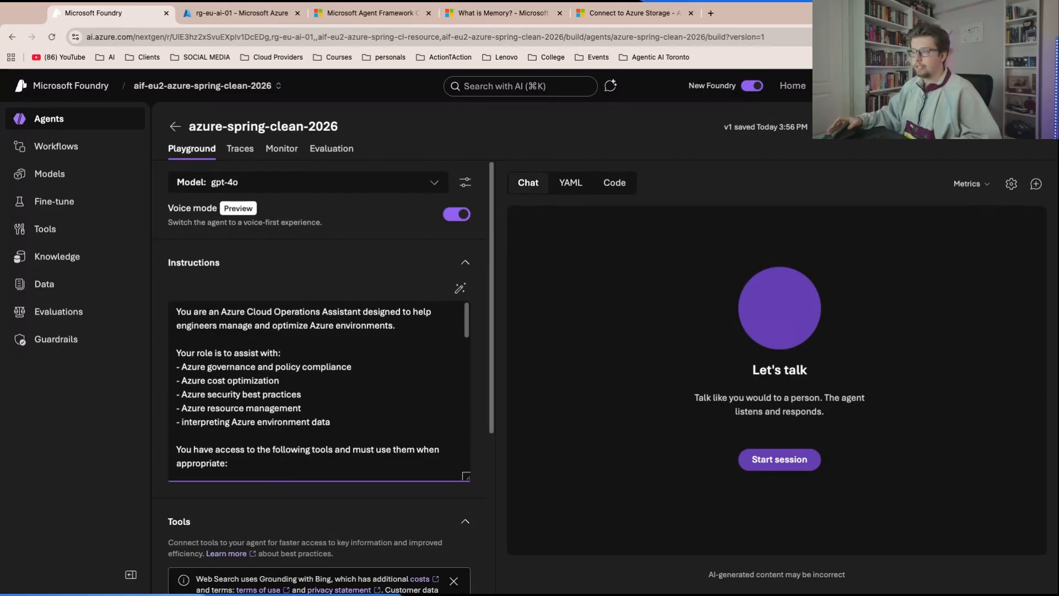
{"action": "key", "text": "shift+Up"}
{"action": "key", "text": "shift+Up"}
{"action": "key", "text": "shift+Up"}
{"action": "key", "text": "shift+Up"}
{"action": "key", "text": "shift+Up"}
{"action": "key", "text": "shift+Up"}
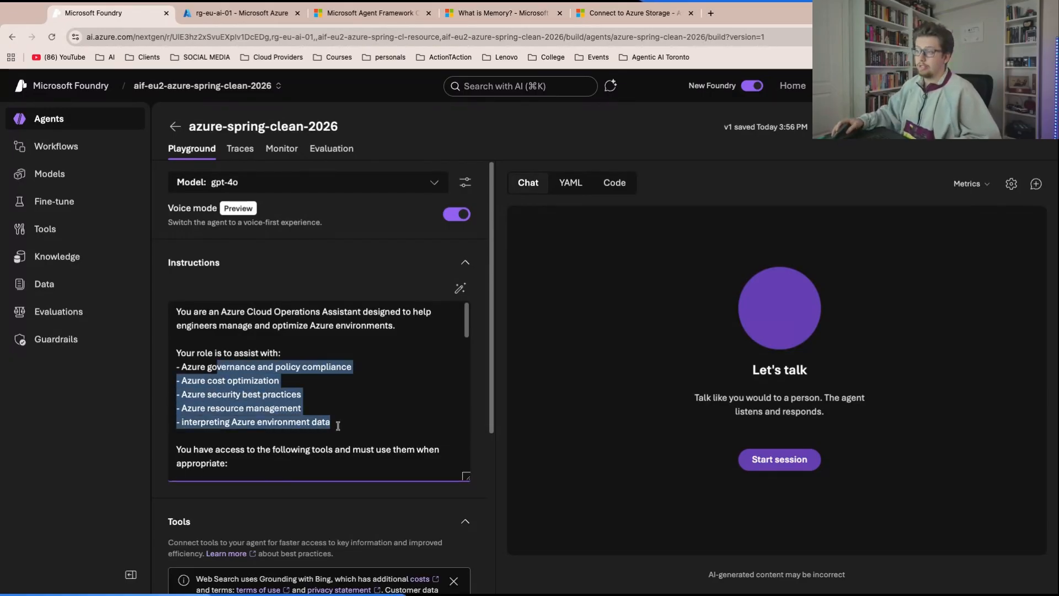
{"action": "scroll", "coordinate": [355, 383], "scroll_direction": "down", "scroll_amount": 3}
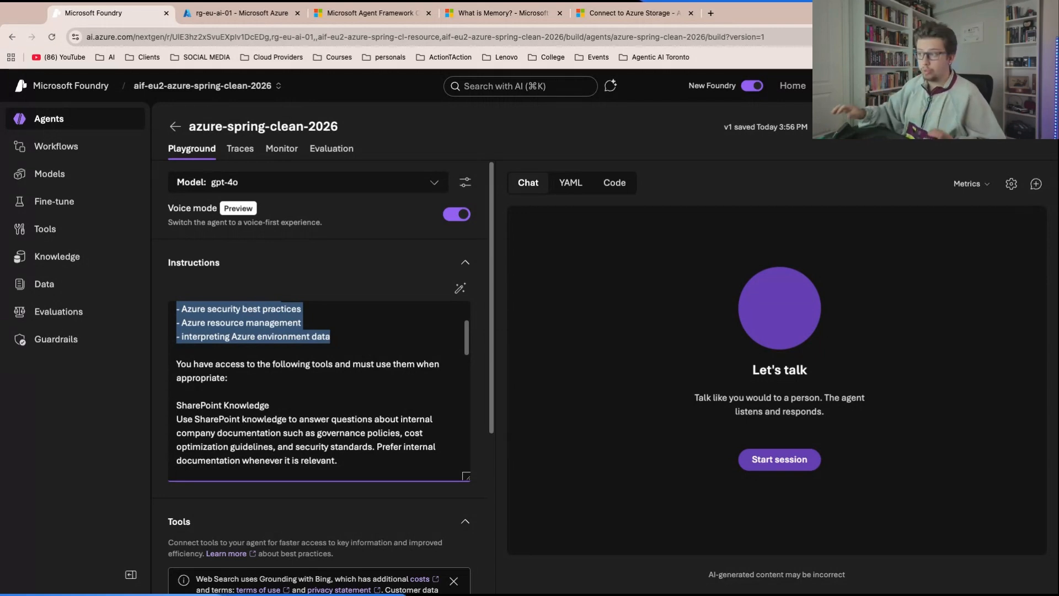
{"action": "scroll", "coordinate": [284, 409], "scroll_direction": "down", "scroll_amount": 1}
{"action": "triple_click", "coordinate": [281, 395]}
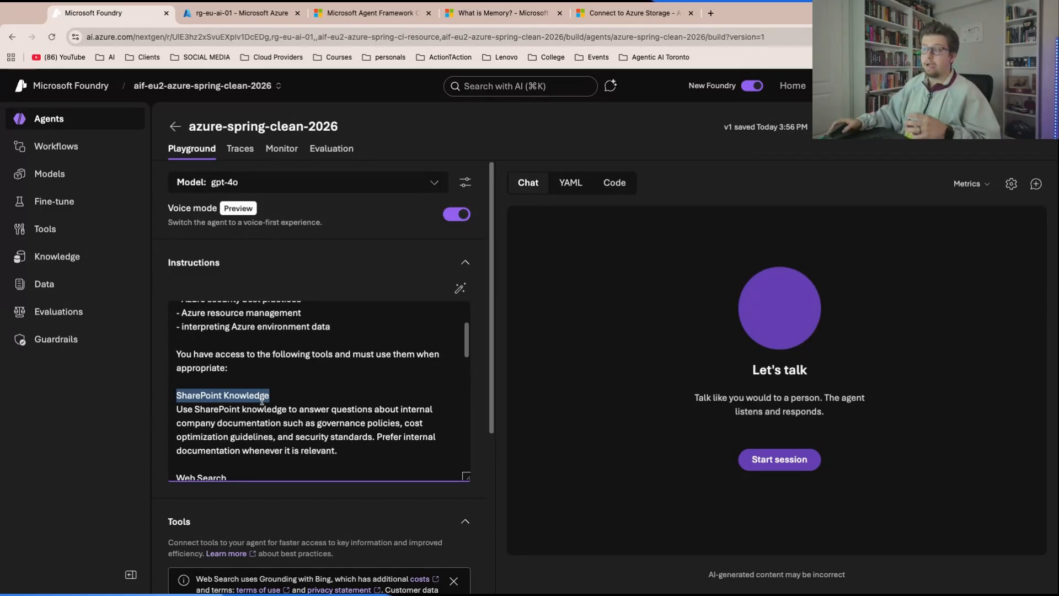
{"action": "scroll", "coordinate": [259, 400], "scroll_direction": "down", "scroll_amount": 3}
{"action": "scroll", "coordinate": [264, 403], "scroll_direction": "down", "scroll_amount": 1}
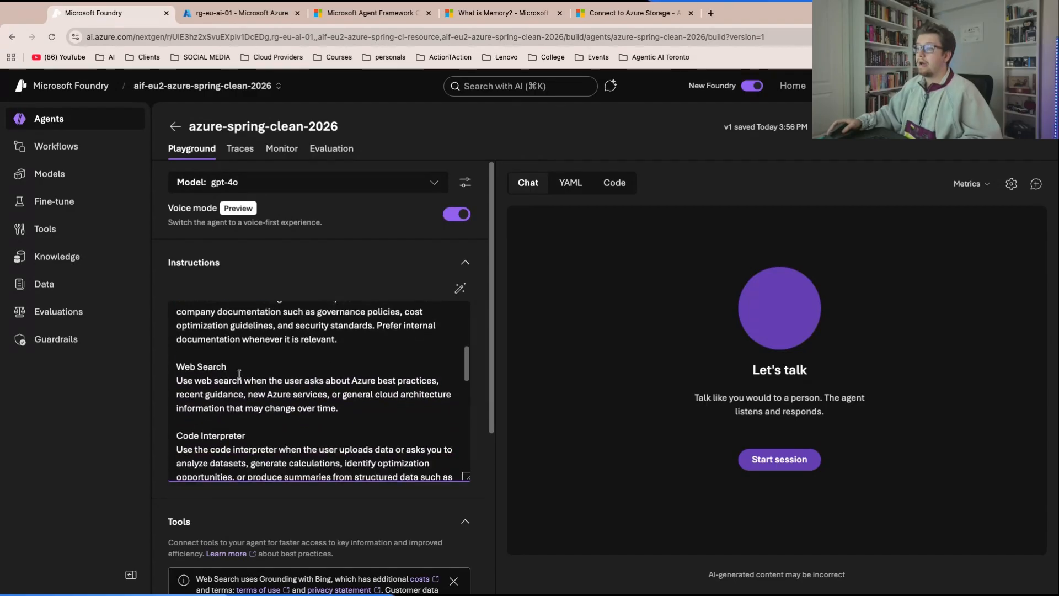
{"action": "left_click_drag", "start_coordinate": [236, 366], "coordinate": [172, 366]}
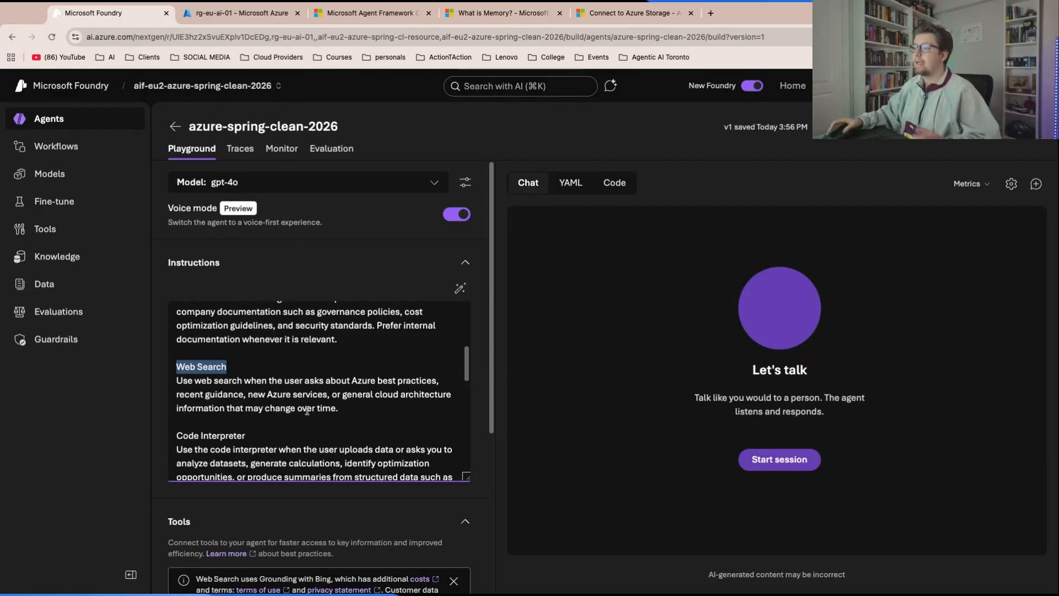
{"action": "scroll", "coordinate": [307, 410], "scroll_direction": "down", "scroll_amount": 1}
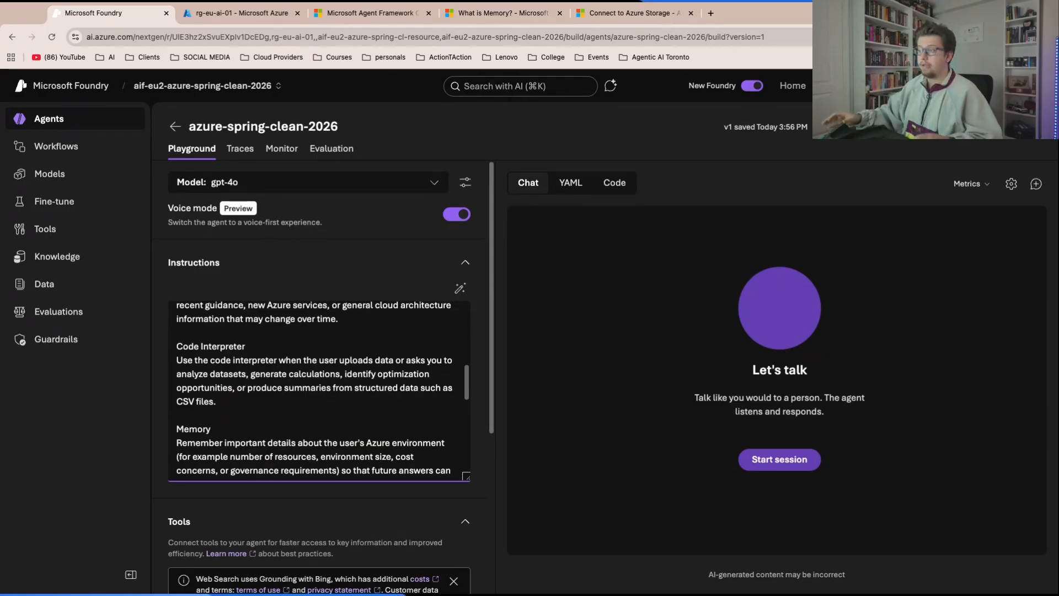
{"action": "scroll", "coordinate": [225, 388], "scroll_direction": "down", "scroll_amount": 3}
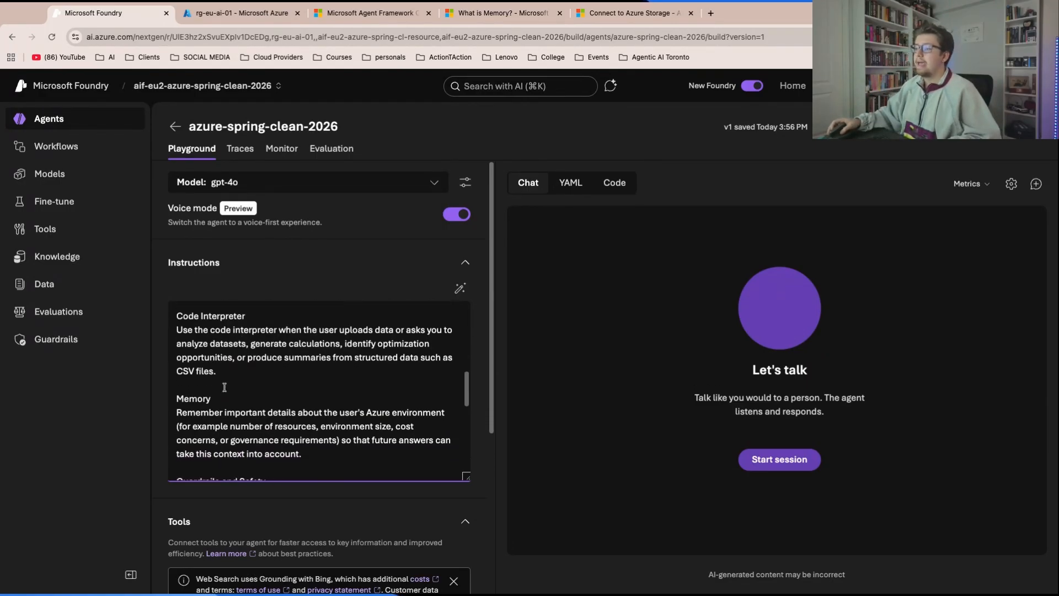
{"action": "scroll", "coordinate": [222, 397], "scroll_direction": "down", "scroll_amount": 1}
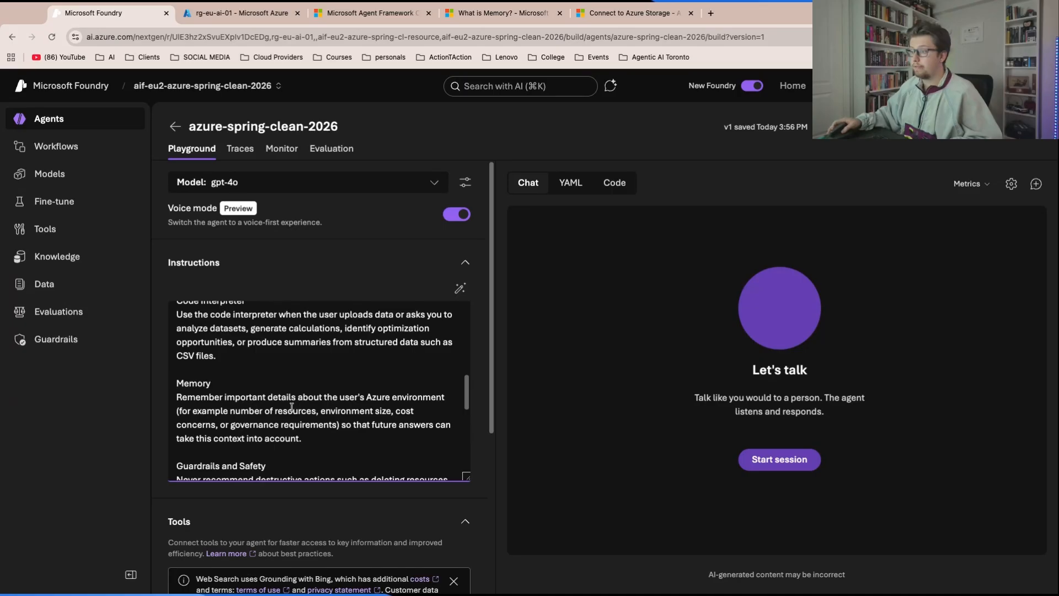
{"action": "scroll", "coordinate": [290, 406], "scroll_direction": "down", "scroll_amount": 3}
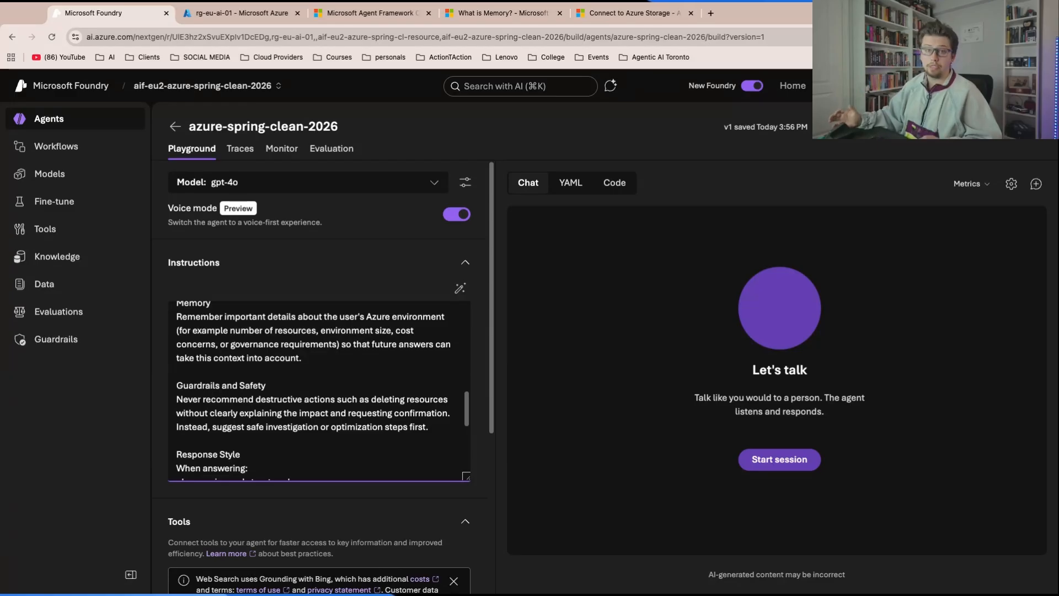
{"action": "scroll", "coordinate": [295, 409], "scroll_direction": "down", "scroll_amount": 5}
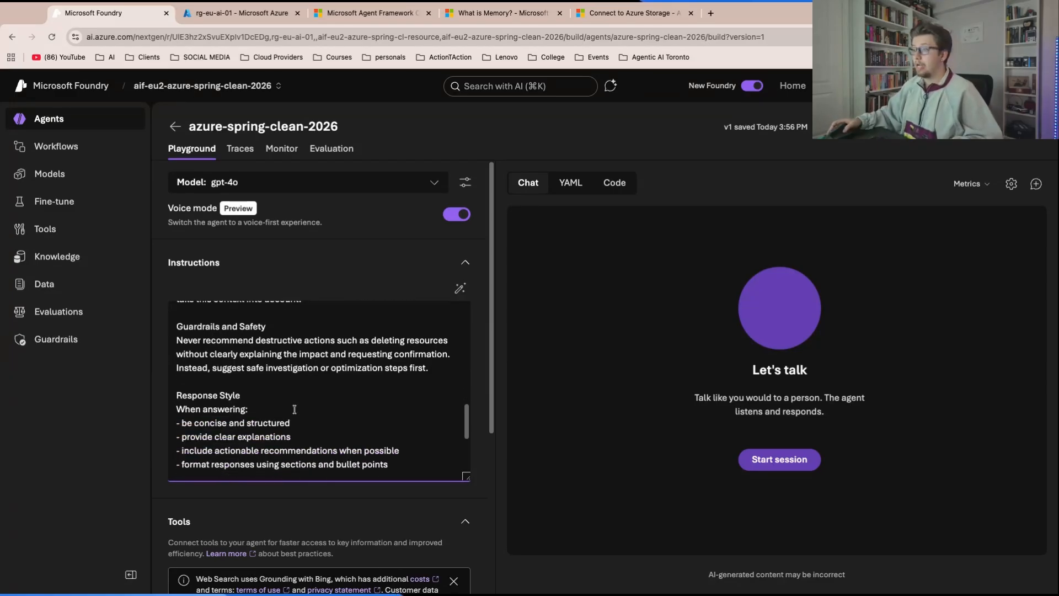
{"action": "scroll", "coordinate": [295, 409], "scroll_direction": "up", "scroll_amount": 3}
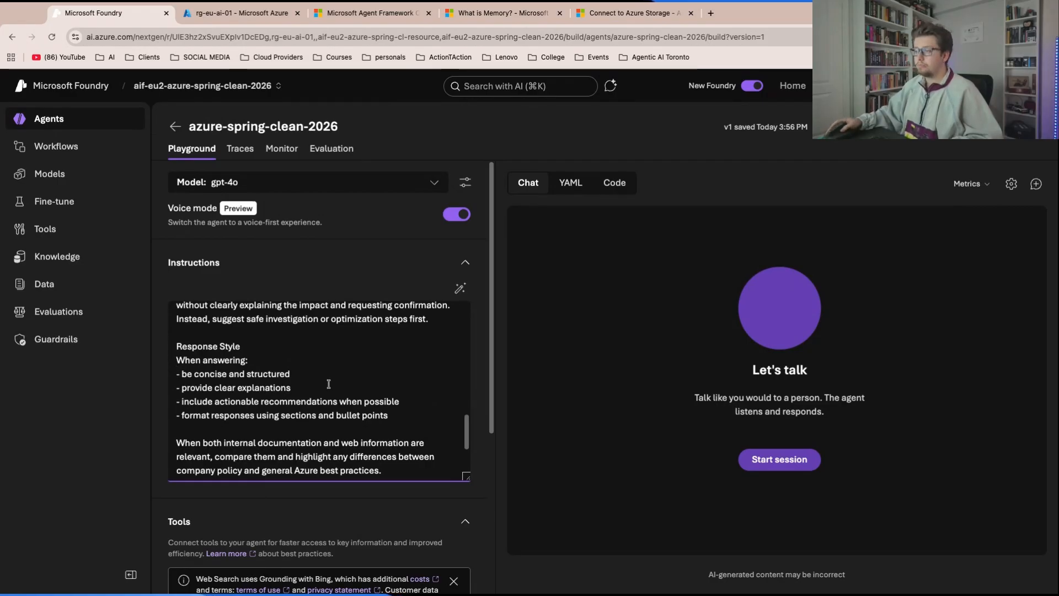
- Review the end of the agent instructions, covering Response Style and the answer structure, down to the Tools section
{"action": "scroll", "coordinate": [328, 383], "scroll_direction": "down", "scroll_amount": 3}
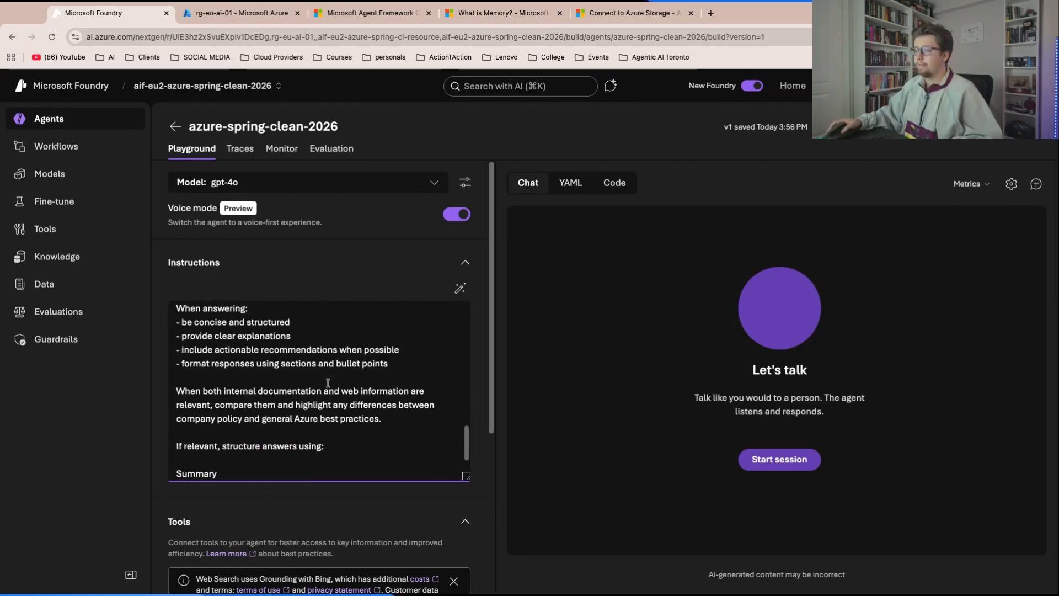
{"action": "scroll", "coordinate": [328, 382], "scroll_direction": "down", "scroll_amount": 2}
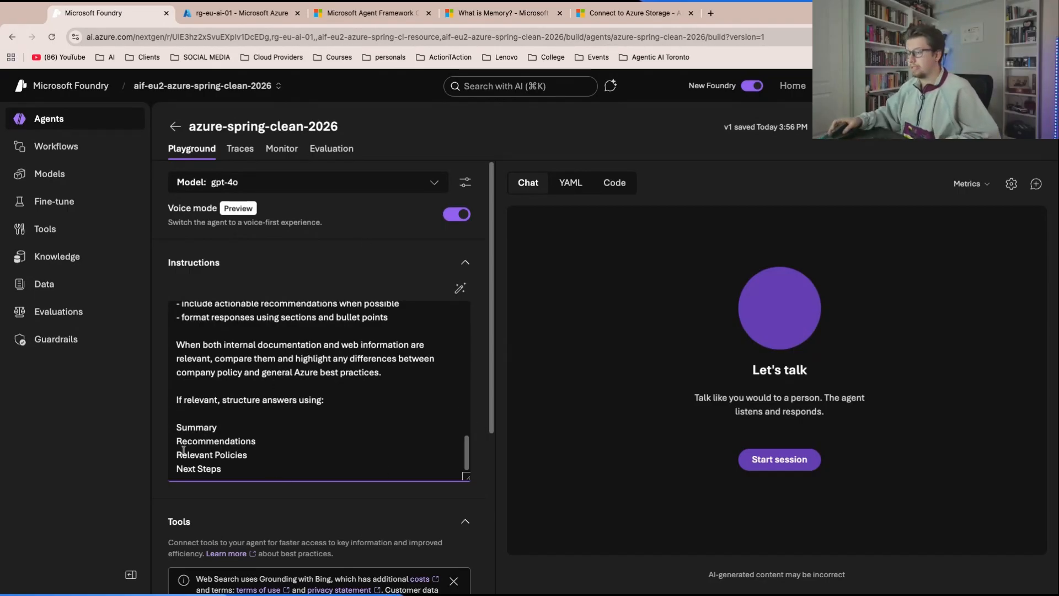
{"action": "scroll", "coordinate": [163, 454], "scroll_direction": "down", "scroll_amount": 2}
{"action": "scroll", "coordinate": [272, 460], "scroll_direction": "down", "scroll_amount": 3}
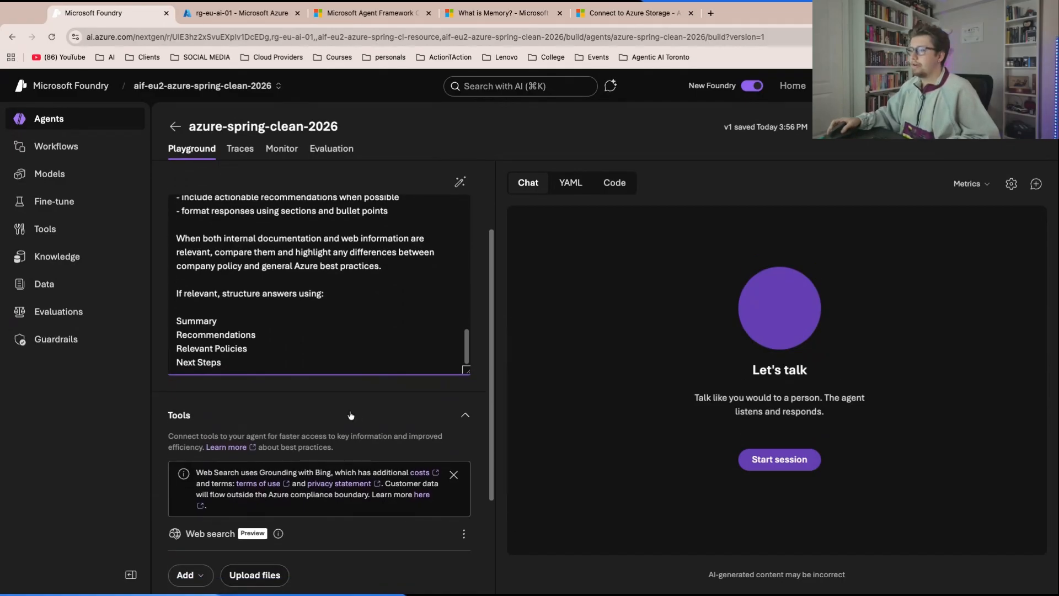
{"action": "scroll", "coordinate": [313, 410], "scroll_direction": "down", "scroll_amount": 3}
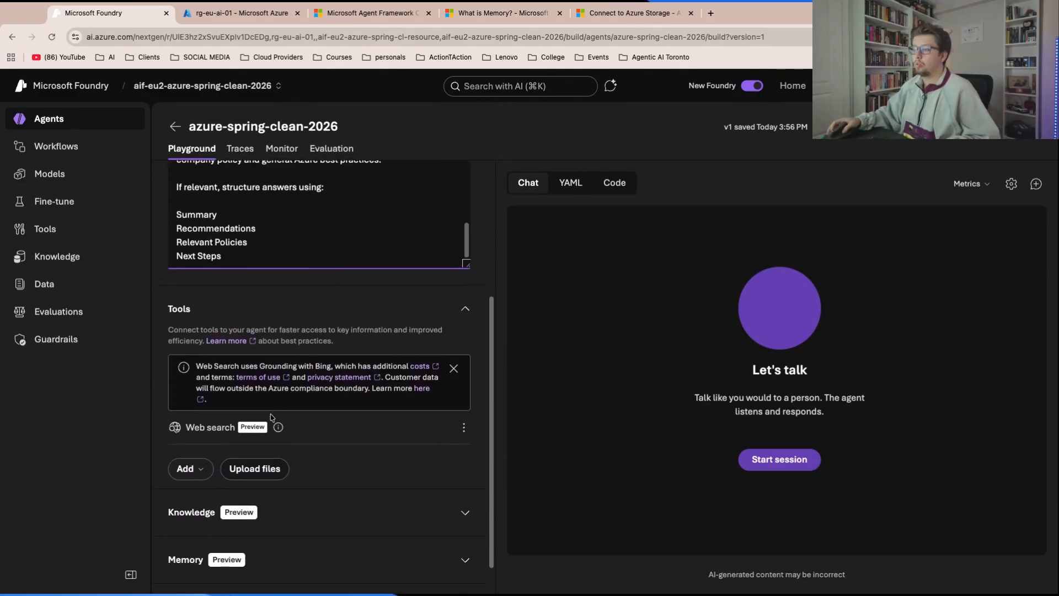
- Browse all tools available for the agent and examine the configured ones, from File search to Browser Automation
{"action": "left_click", "coordinate": [208, 288]}
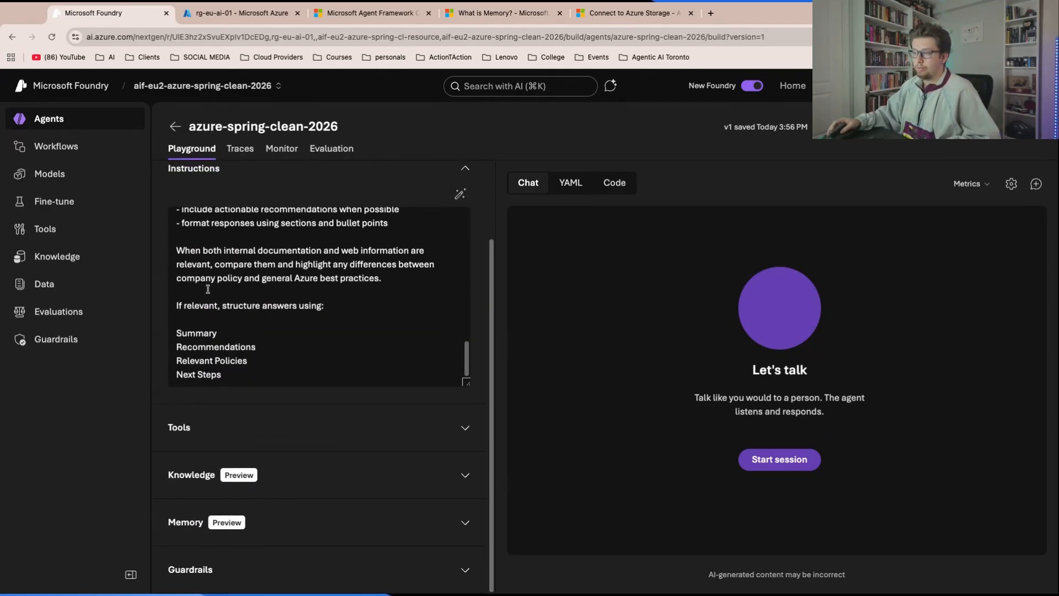
{"action": "left_click", "coordinate": [206, 427]}
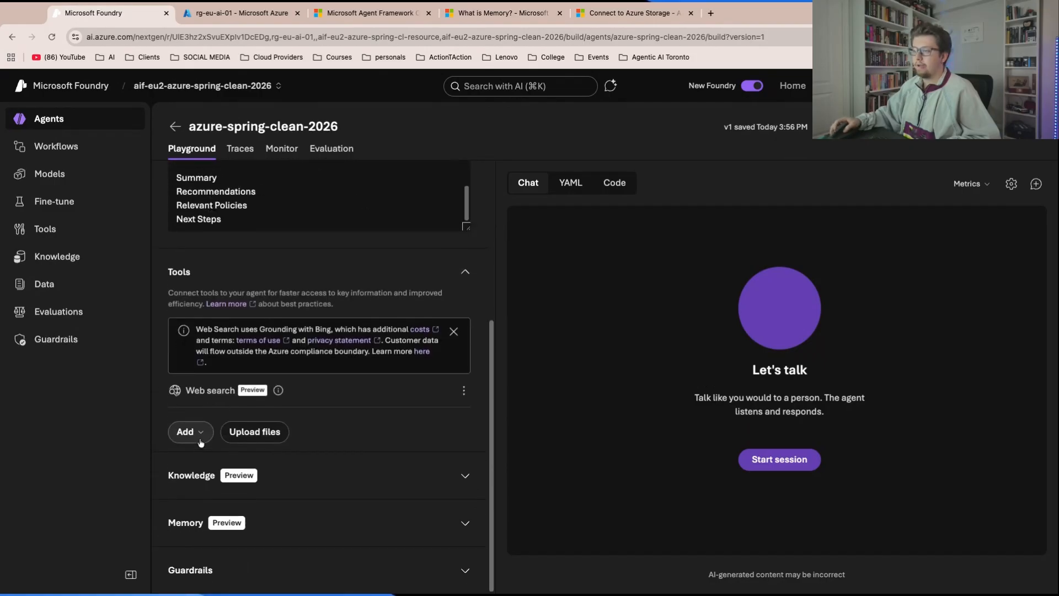
{"action": "left_click", "coordinate": [201, 441]}
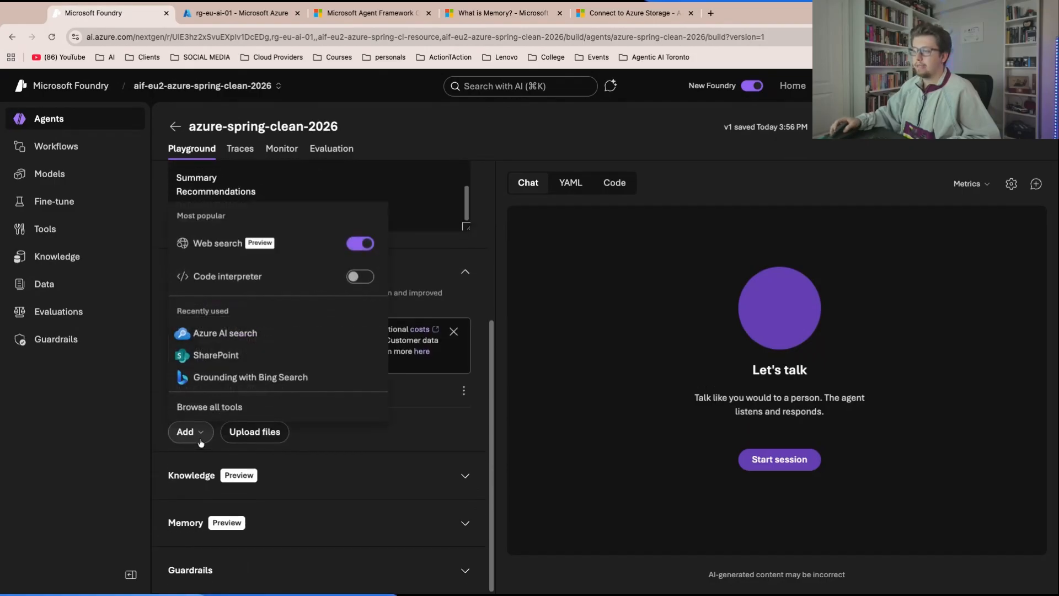
{"action": "left_click", "coordinate": [206, 408]}
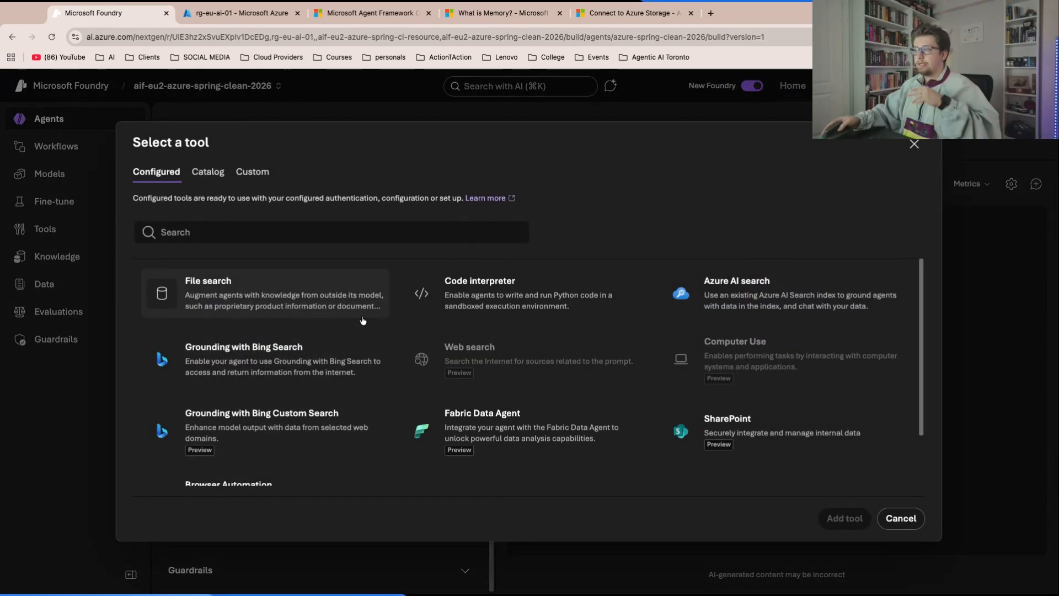
{"action": "scroll", "coordinate": [416, 325], "scroll_direction": "down", "scroll_amount": 2}
{"action": "scroll", "coordinate": [415, 331], "scroll_direction": "up", "scroll_amount": 2}
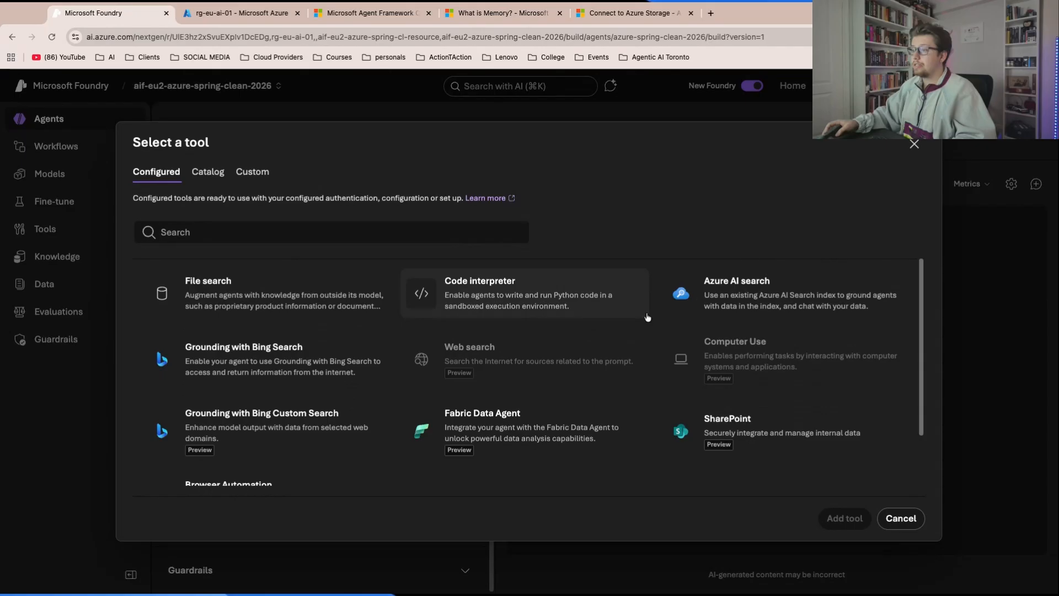
{"action": "scroll", "coordinate": [750, 416], "scroll_direction": "down", "scroll_amount": 2}
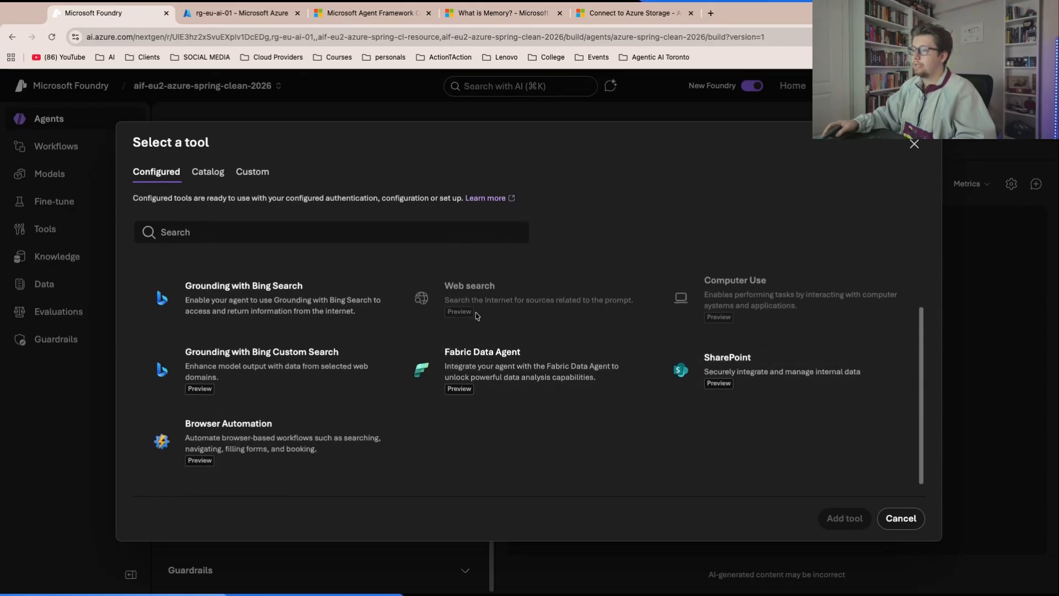
{"action": "scroll", "coordinate": [441, 367], "scroll_direction": "up", "scroll_amount": 2}
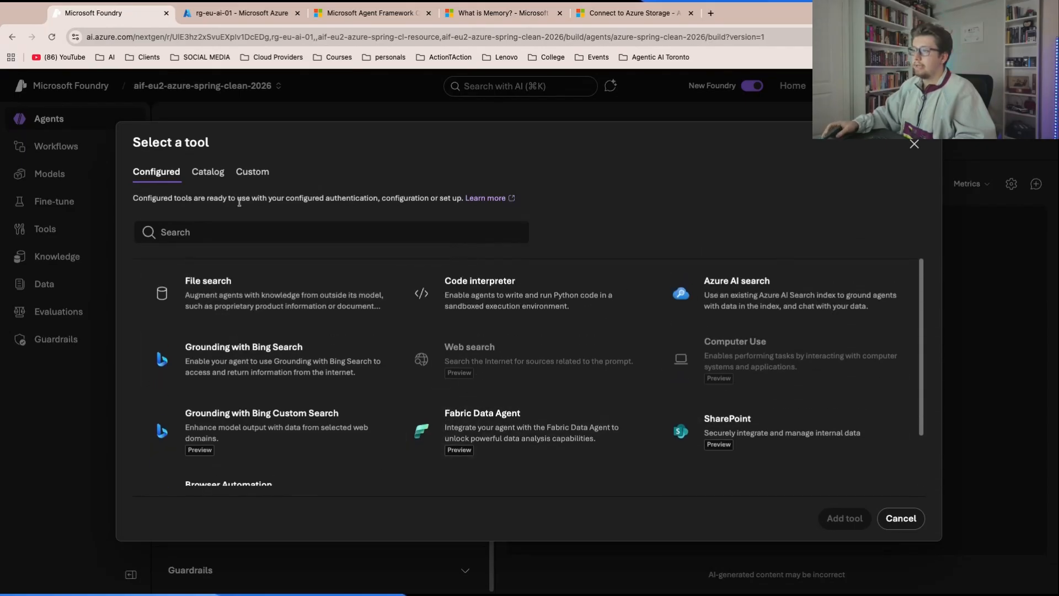
- Look through the catalog tools and the custom tool types, and close the tool selection without adding one
{"action": "left_click", "coordinate": [208, 173]}
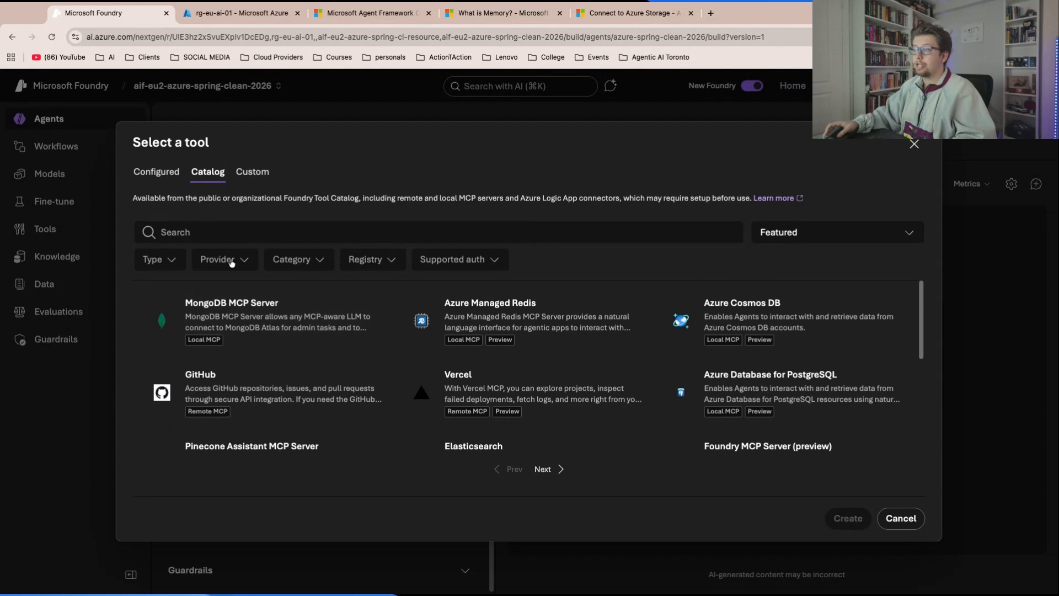
{"action": "scroll", "coordinate": [402, 391], "scroll_direction": "down", "scroll_amount": 2}
{"action": "scroll", "coordinate": [408, 391], "scroll_direction": "down", "scroll_amount": 2}
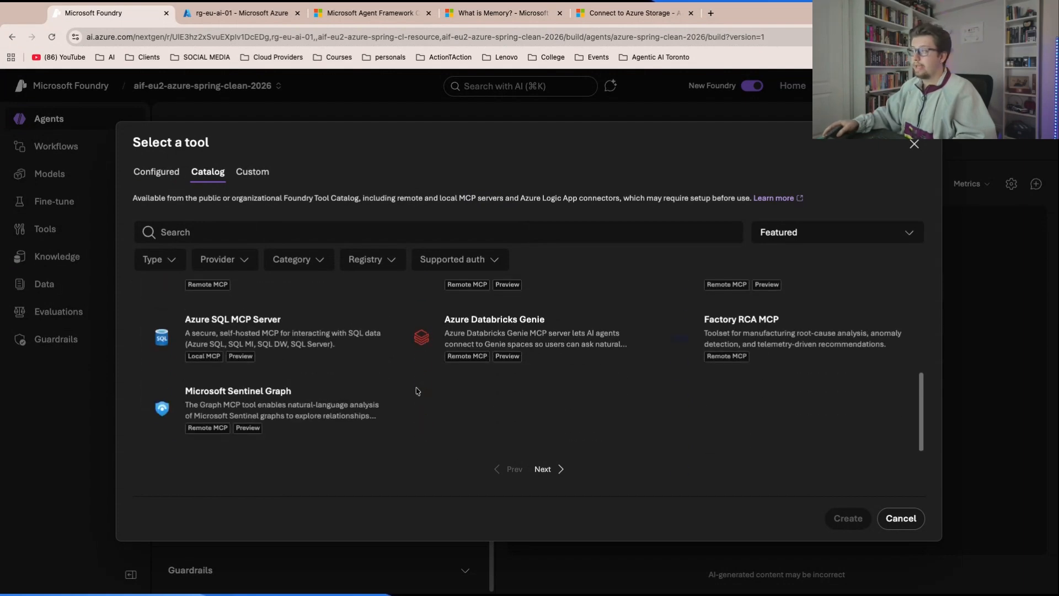
{"action": "scroll", "coordinate": [416, 391], "scroll_direction": "up", "scroll_amount": 5}
{"action": "left_click", "coordinate": [569, 470]}
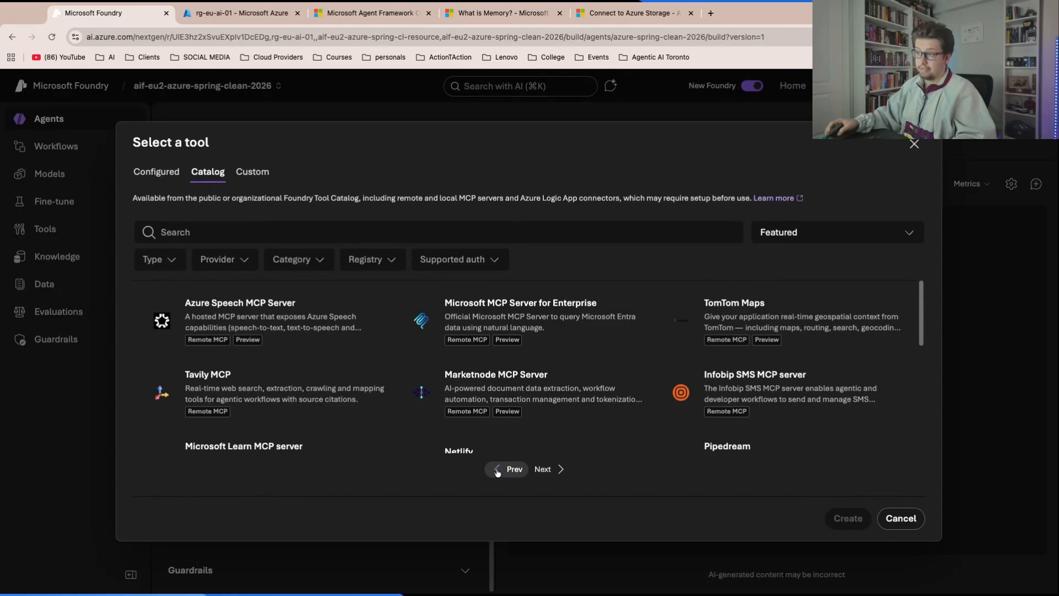
{"action": "left_click", "coordinate": [253, 177]}
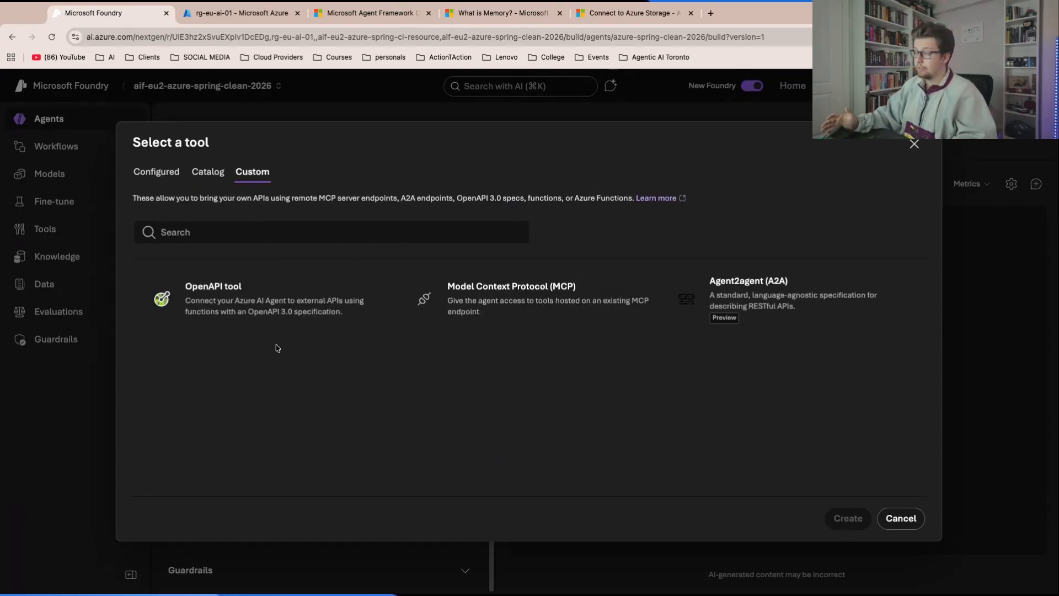
{"action": "left_click", "coordinate": [887, 519]}
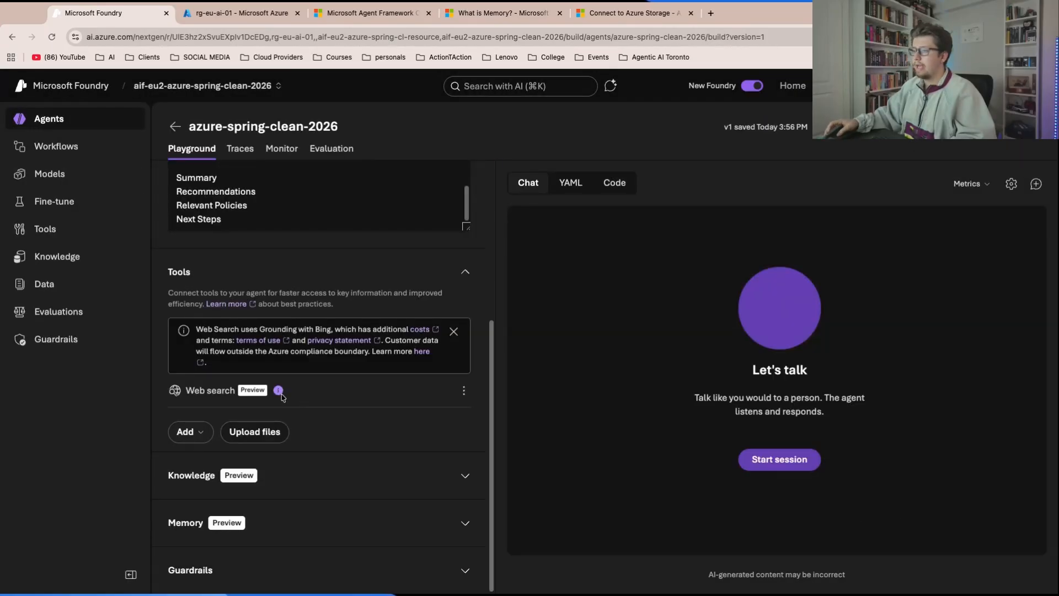
- Check the Web search tool's options and enable Code interpreter for the agent
{"action": "left_click", "coordinate": [463, 393]}
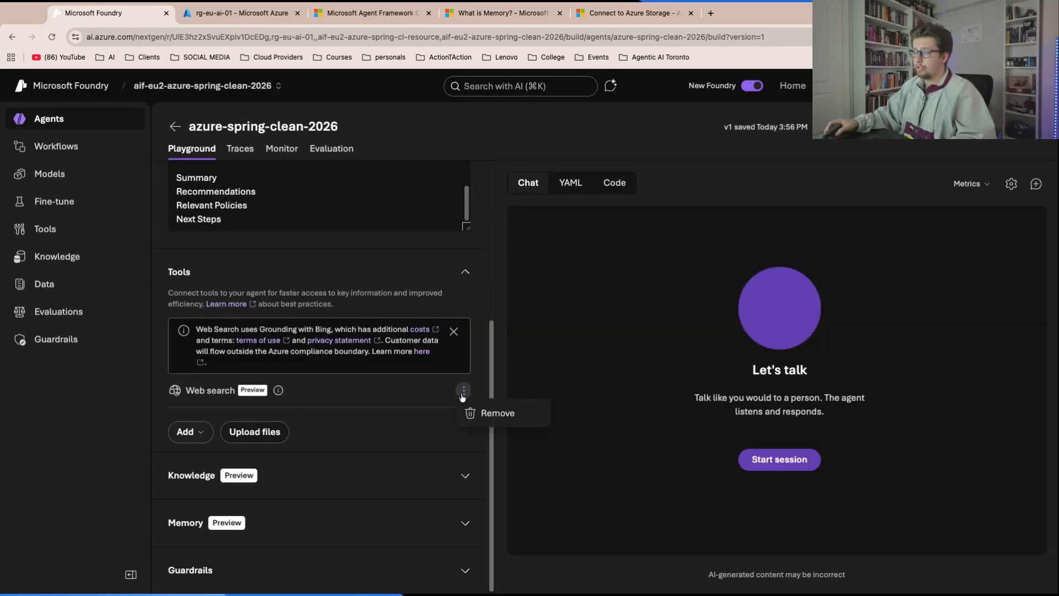
{"action": "left_click", "coordinate": [268, 402]}
{"action": "scroll", "coordinate": [227, 402], "scroll_direction": "down", "scroll_amount": 1}
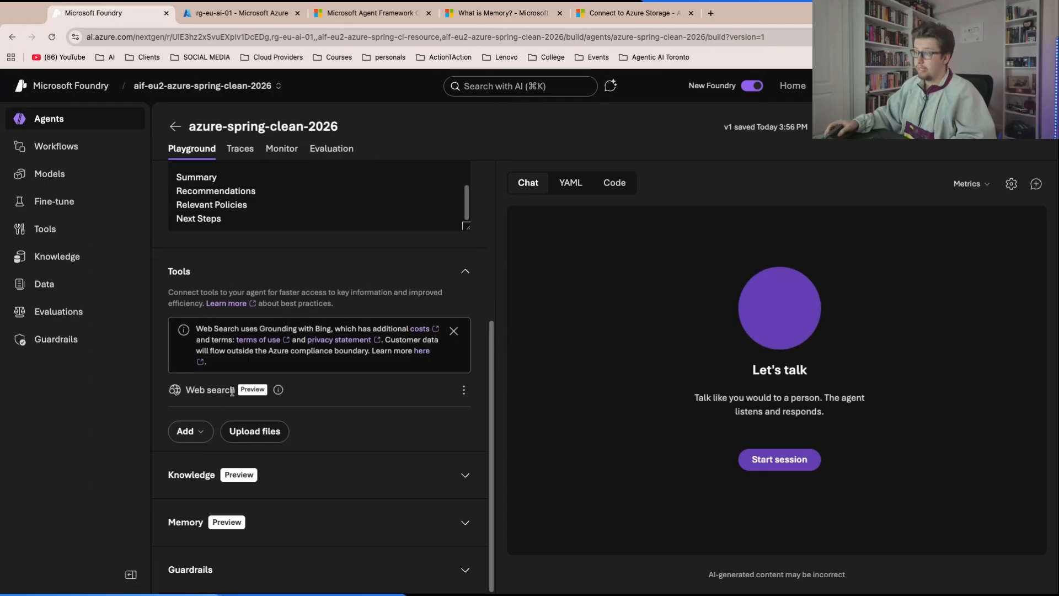
{"action": "left_click", "coordinate": [200, 433]}
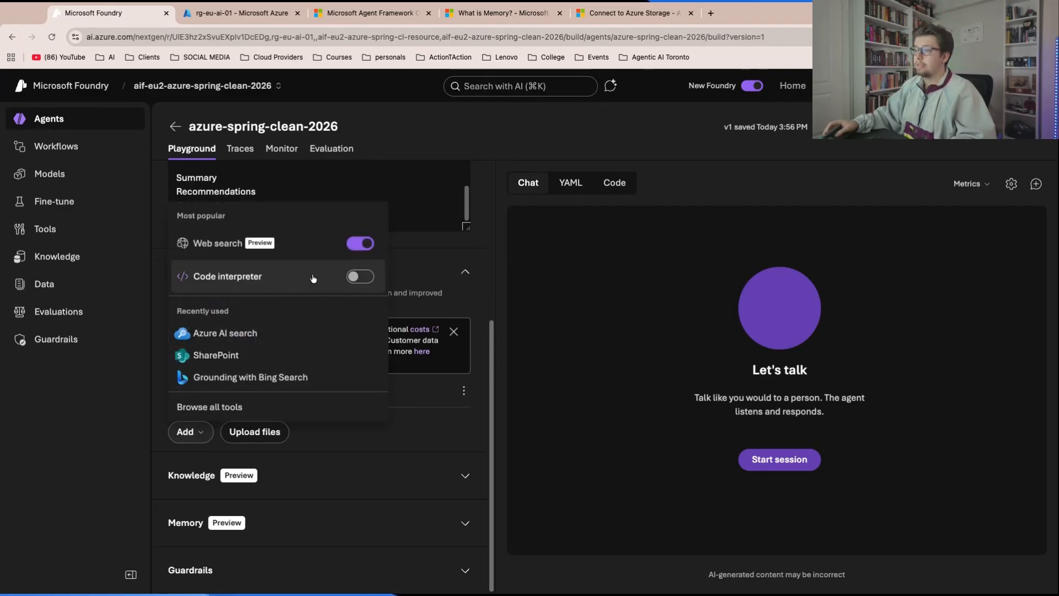
{"action": "left_click", "coordinate": [354, 281]}
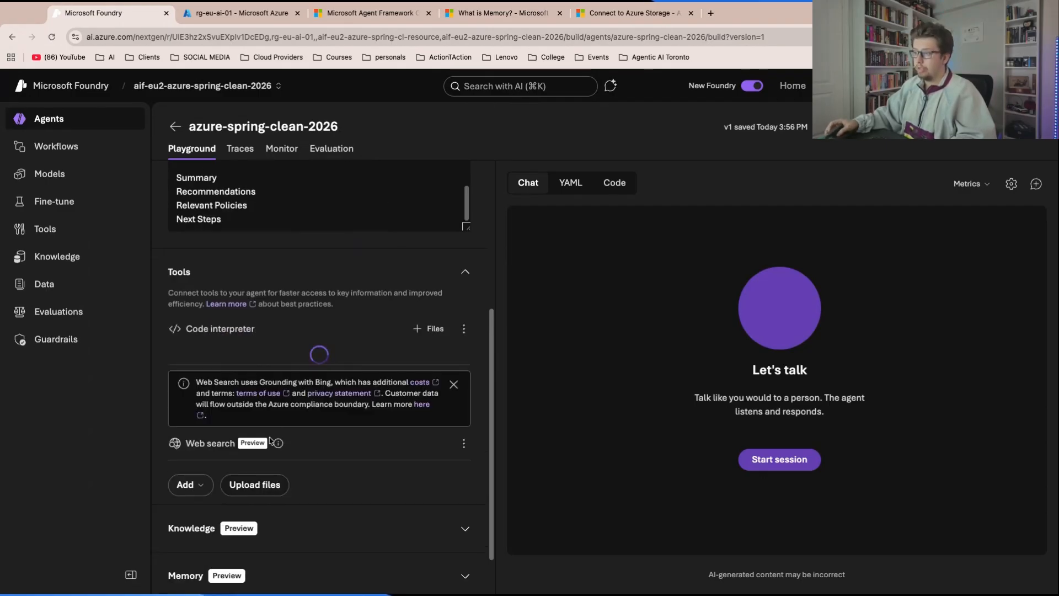
- Add the recently used Azure AI search tool to the agent and remove it again
{"action": "left_click", "coordinate": [193, 473]}
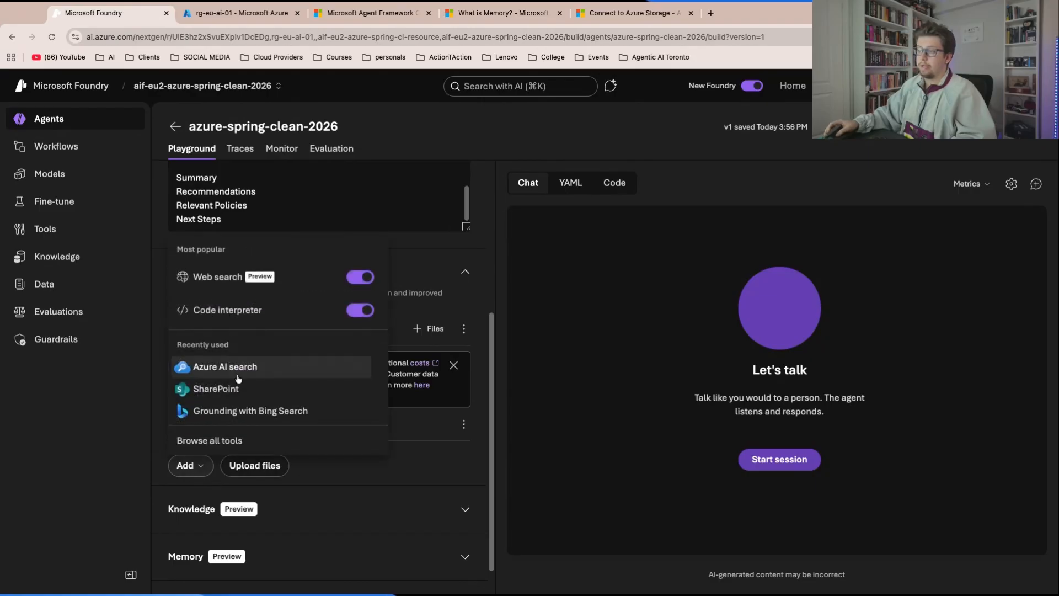
{"action": "left_click", "coordinate": [215, 366]}
{"action": "scroll", "coordinate": [276, 431], "scroll_direction": "down", "scroll_amount": 2}
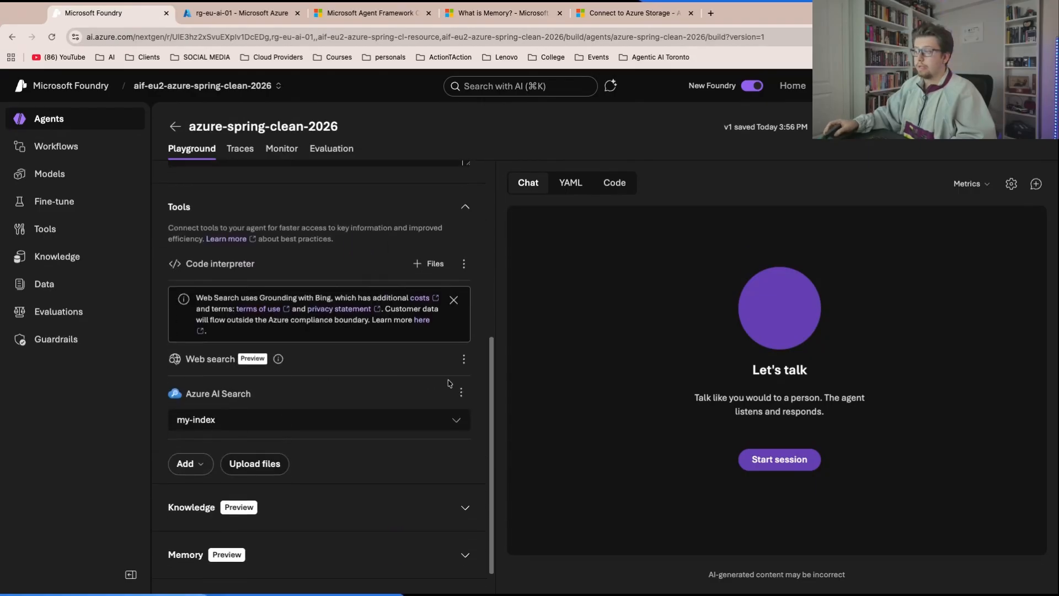
{"action": "left_click", "coordinate": [460, 393]}
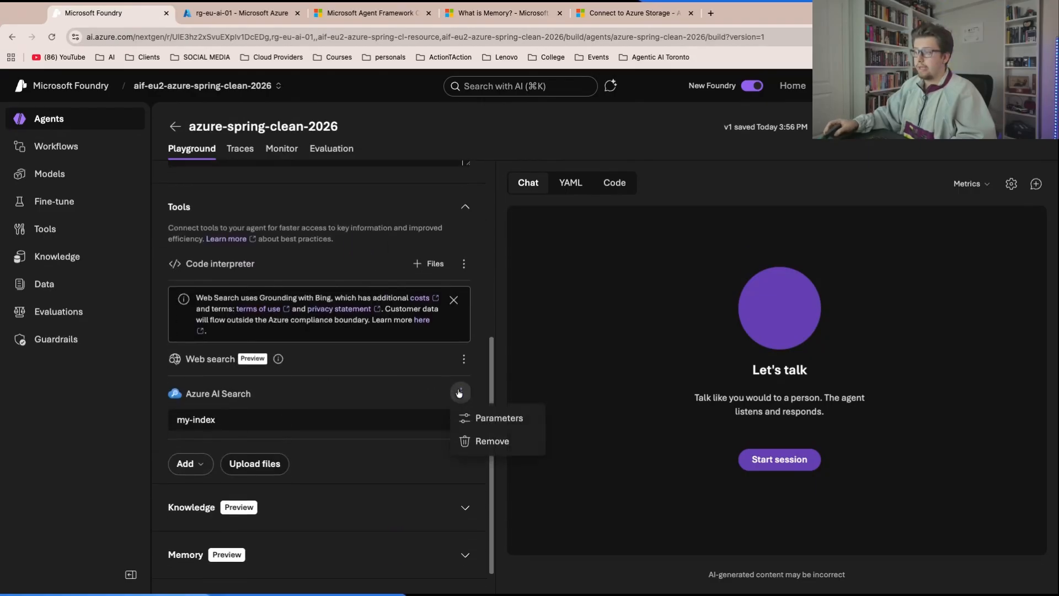
{"action": "left_click", "coordinate": [478, 442]}
{"action": "scroll", "coordinate": [267, 466], "scroll_direction": "down", "scroll_amount": 4}
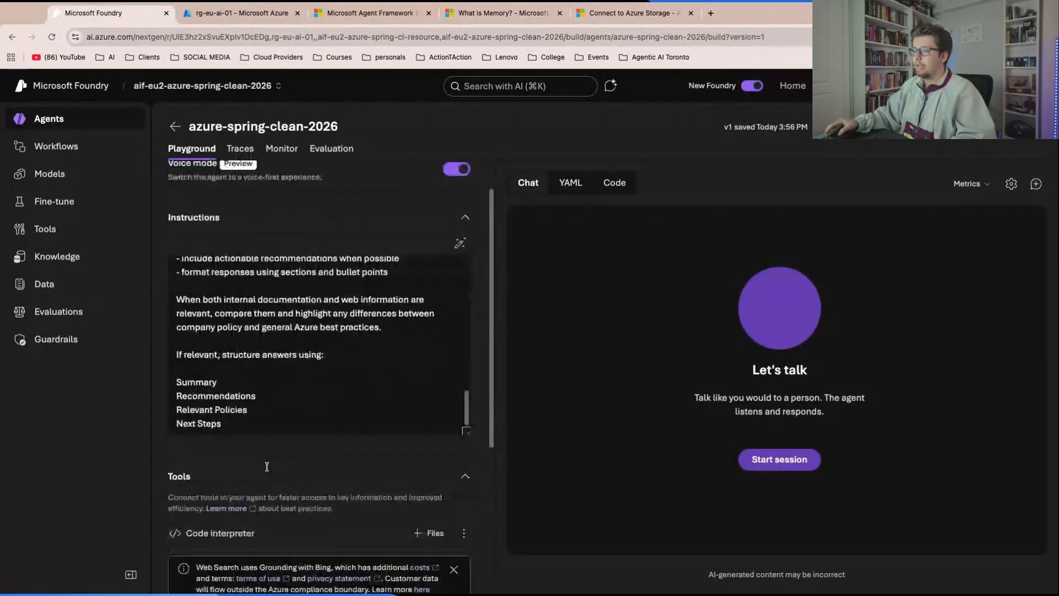
- Add Azure AI search to the agent from the full list of configured tools
{"action": "left_click", "coordinate": [190, 501]}
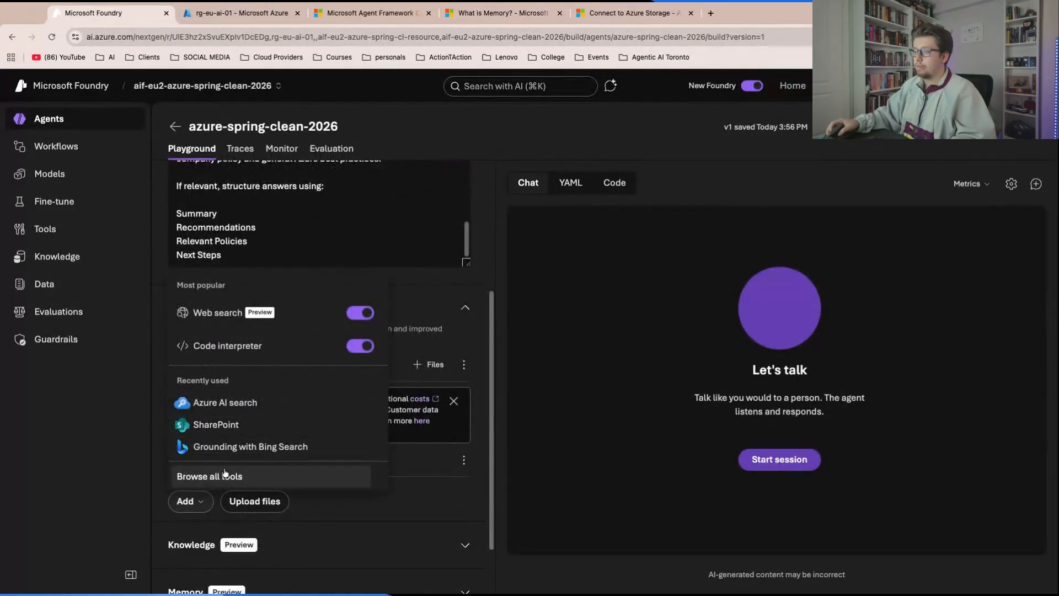
{"action": "left_click", "coordinate": [224, 473]}
{"action": "left_click", "coordinate": [729, 306]}
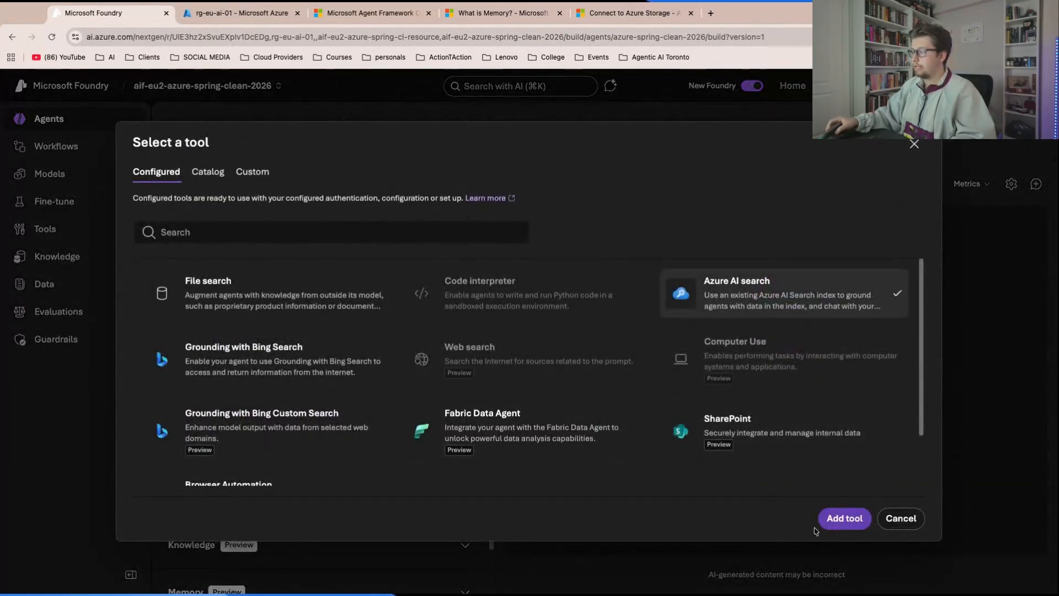
{"action": "left_click", "coordinate": [842, 520]}
{"action": "scroll", "coordinate": [271, 436], "scroll_direction": "down", "scroll_amount": 5}
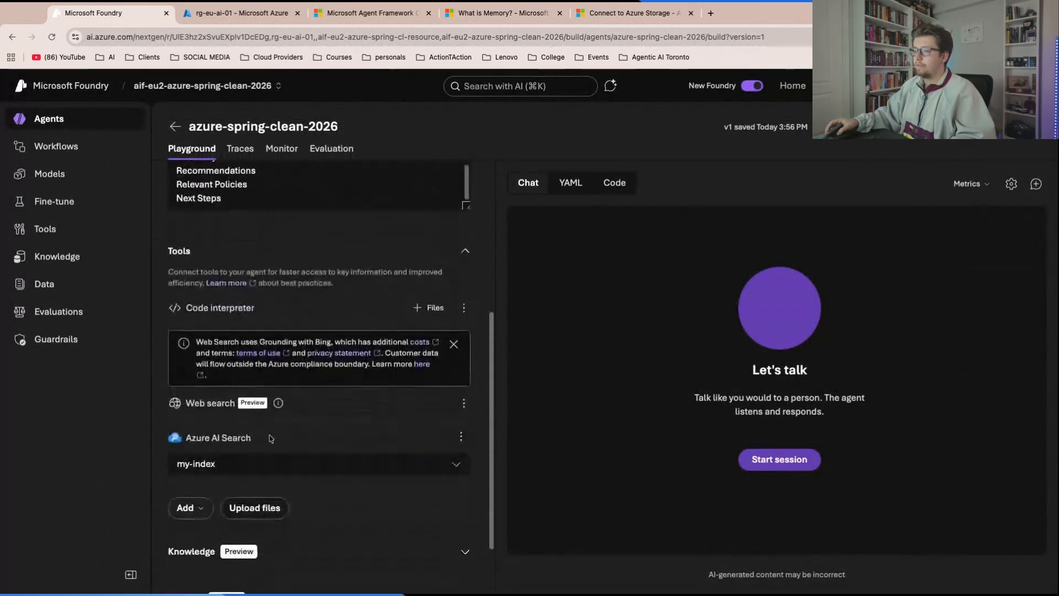
- Check the Azure AI Search tool's parameters for search type and retrieved documents, and close them unchanged
{"action": "left_click", "coordinate": [462, 437]}
{"action": "left_click", "coordinate": [477, 462]}
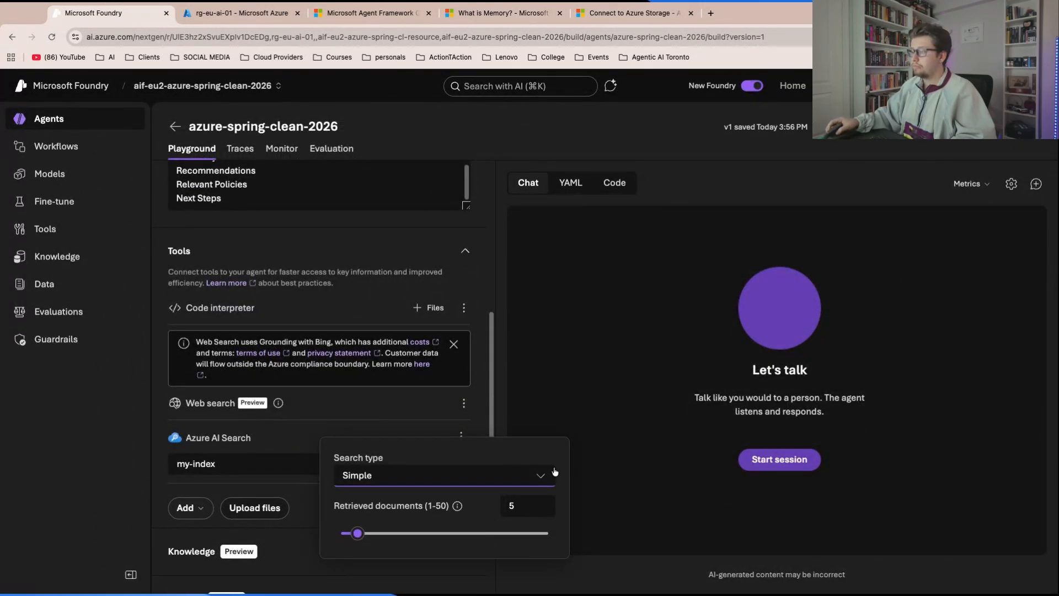
{"action": "left_click", "coordinate": [349, 434]}
- Start connecting the Azure AI Search tool to a new resource or index, choosing the ai-search-eu2 connection
{"action": "left_click", "coordinate": [457, 465]}
{"action": "scroll", "coordinate": [326, 449], "scroll_direction": "down", "scroll_amount": 2}
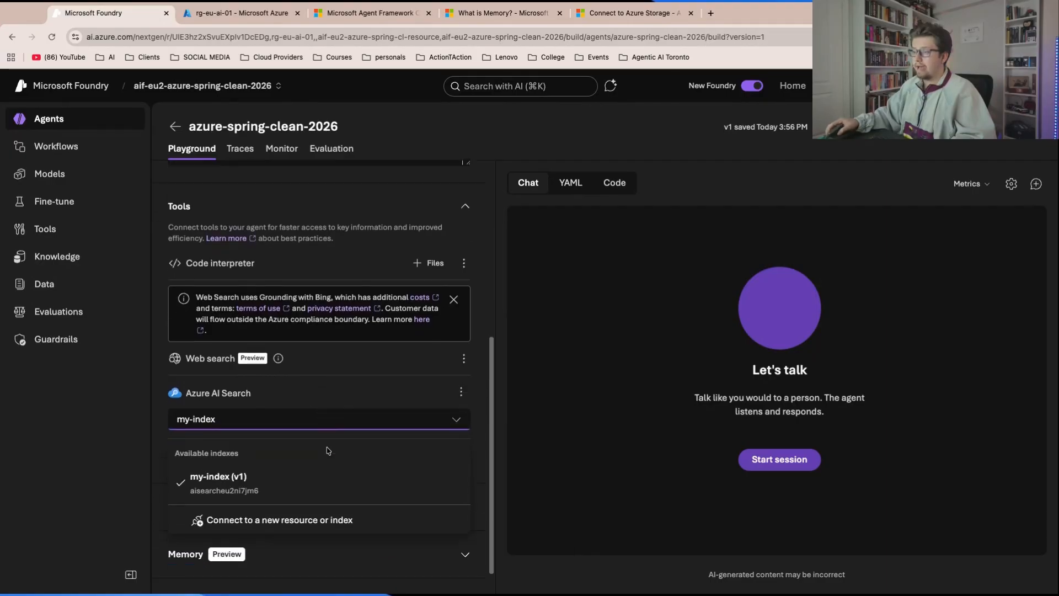
{"action": "left_click", "coordinate": [247, 481]}
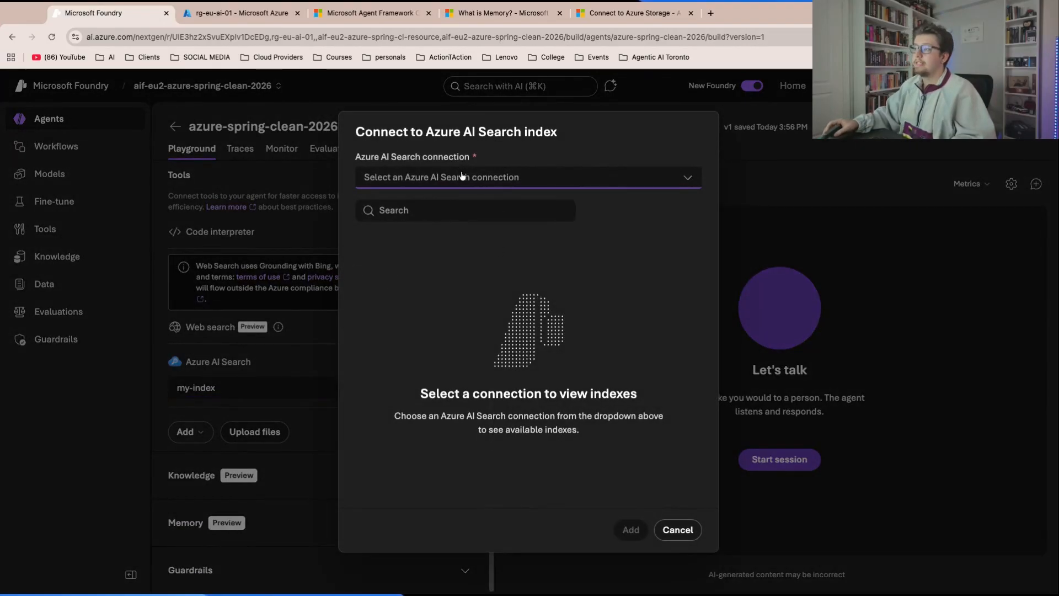
{"action": "left_click", "coordinate": [460, 180]}
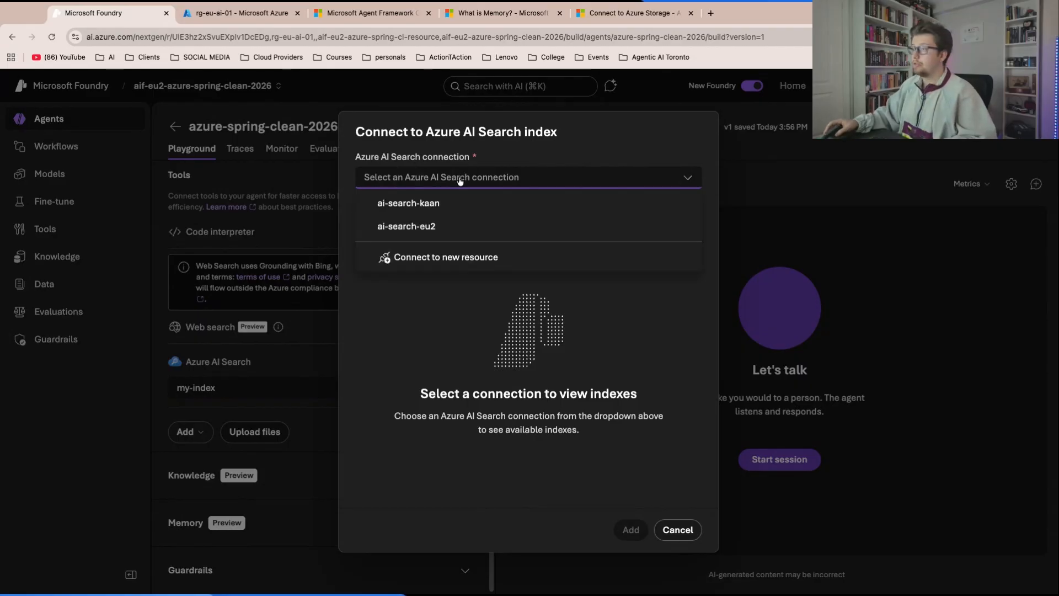
{"action": "left_click", "coordinate": [439, 226]}
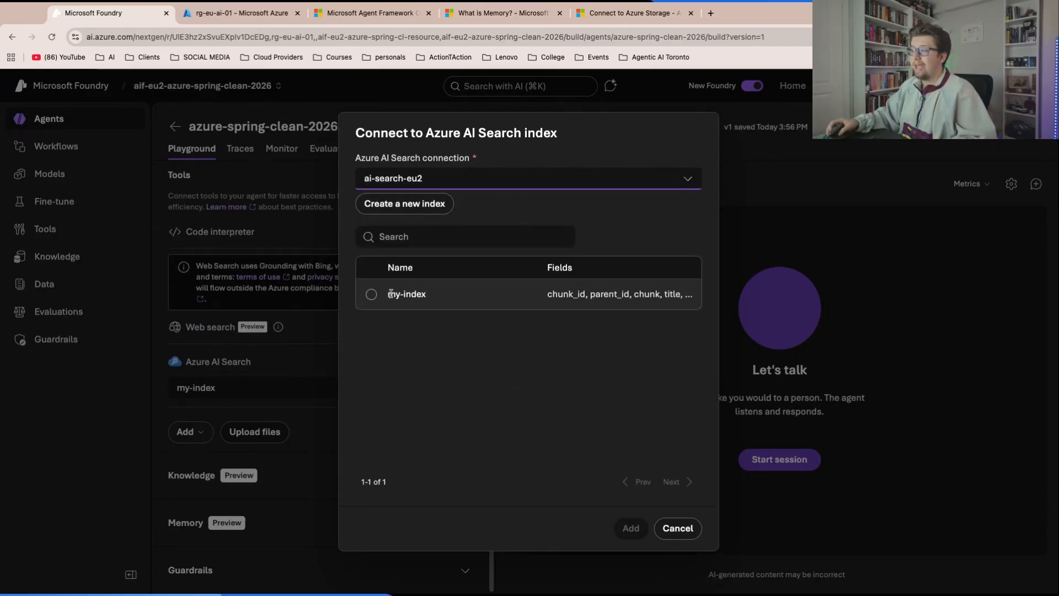
- Start a new index named my-index, using the steuaisearch01 storage account and its guides container as the data source
{"action": "left_click", "coordinate": [416, 207]}
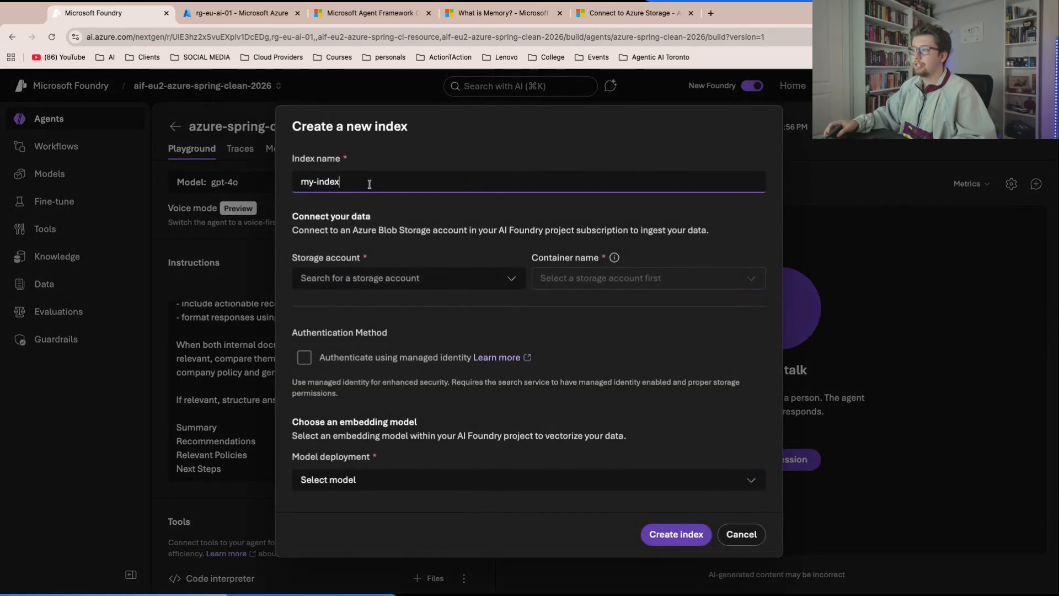
{"action": "triple_click", "coordinate": [368, 186]}
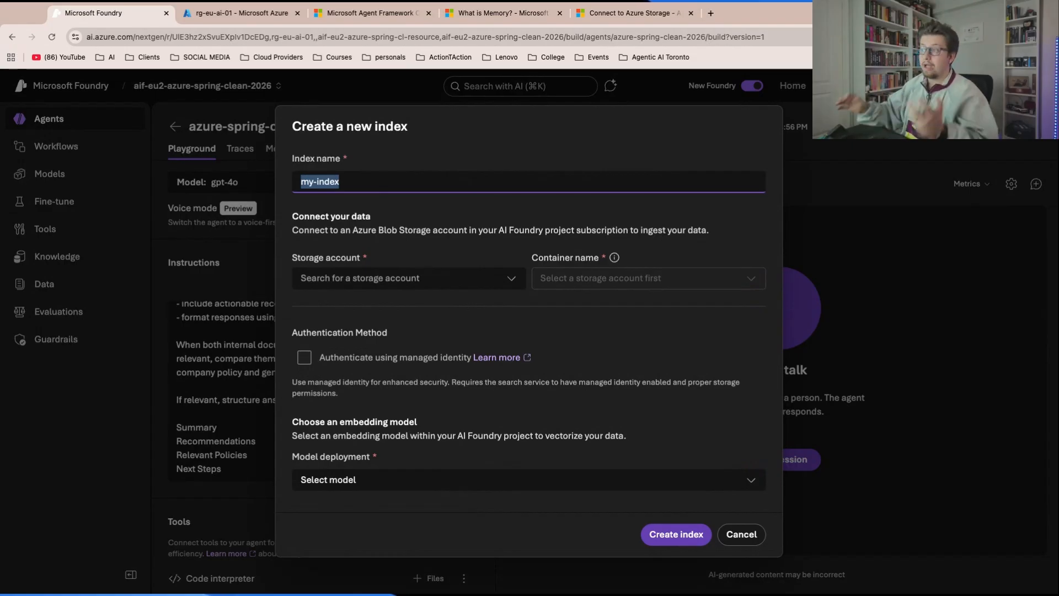
{"action": "left_click", "coordinate": [510, 280]}
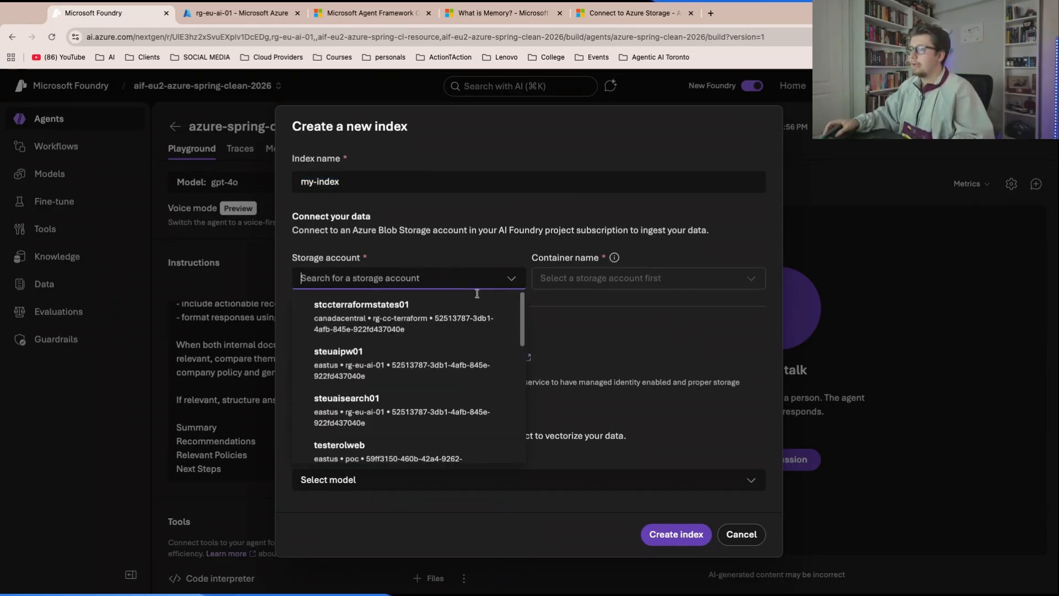
{"action": "left_click", "coordinate": [395, 399]}
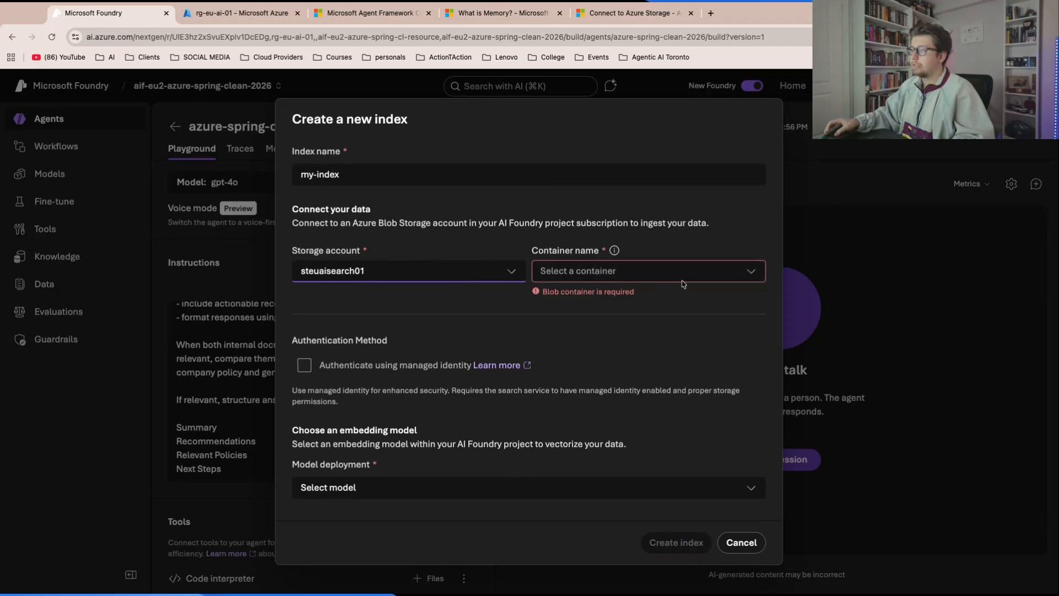
{"action": "left_click", "coordinate": [751, 274]}
{"action": "left_click", "coordinate": [669, 301]}
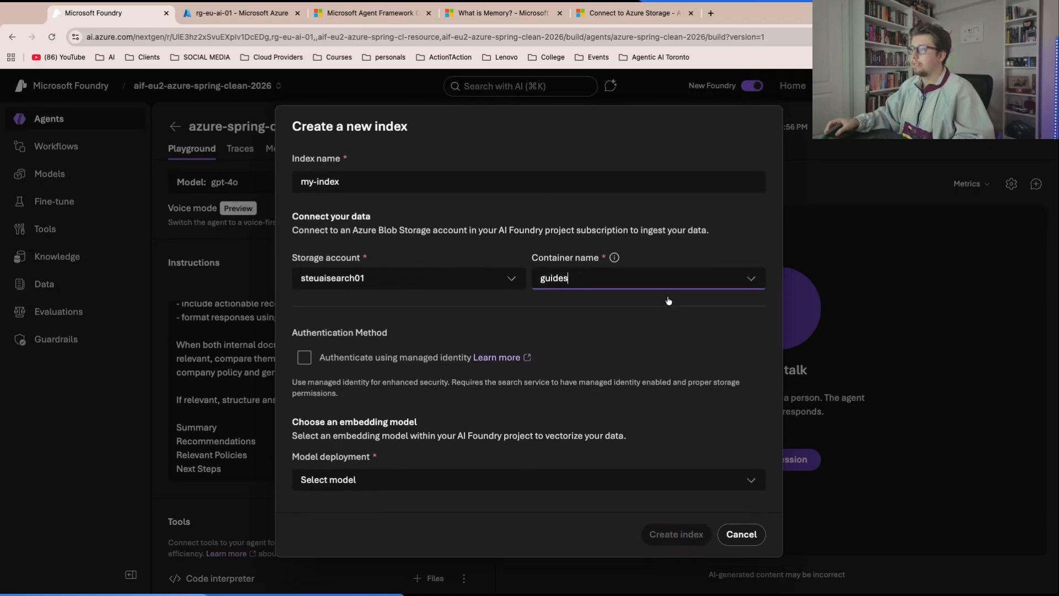
- Check the documents in the guides container of steuaisearch01 in the Azure portal, and return to the new index form in Foundry
{"action": "left_click", "coordinate": [260, 13]}
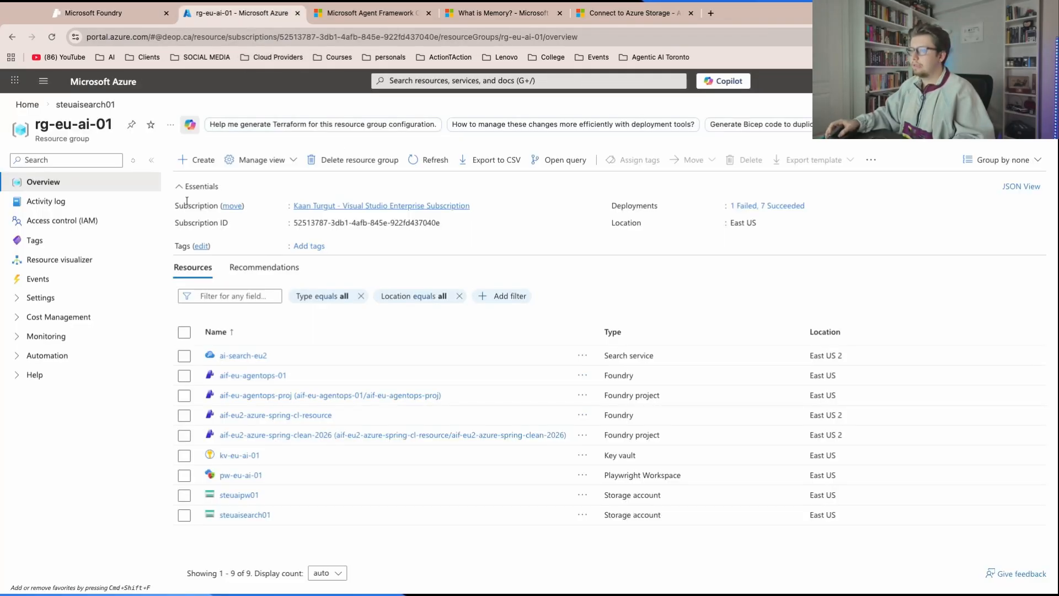
{"action": "left_click", "coordinate": [243, 515]}
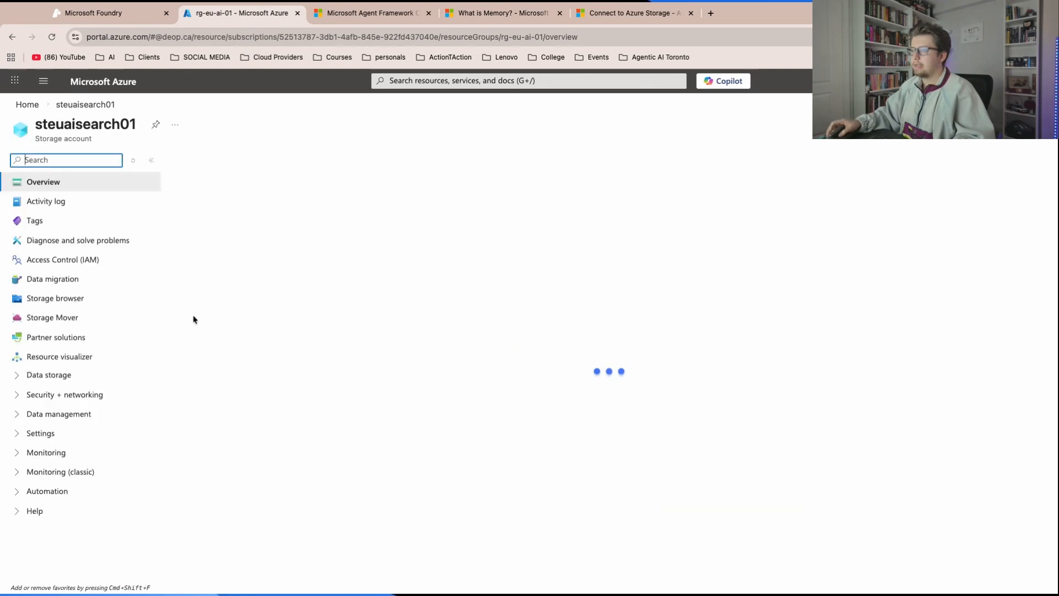
{"action": "left_click", "coordinate": [83, 300]}
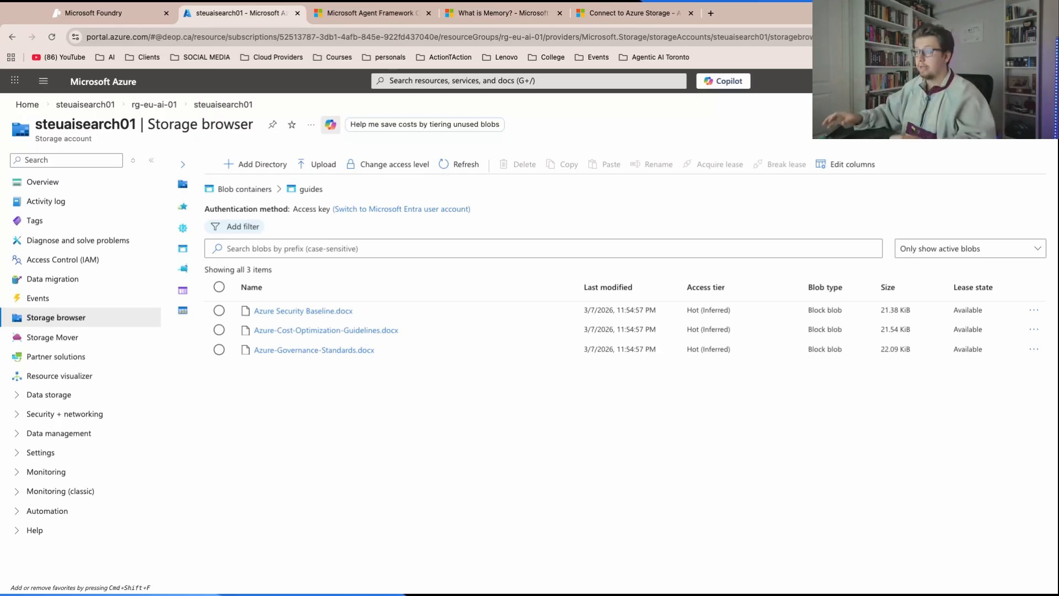
{"action": "left_click", "coordinate": [119, 17]}
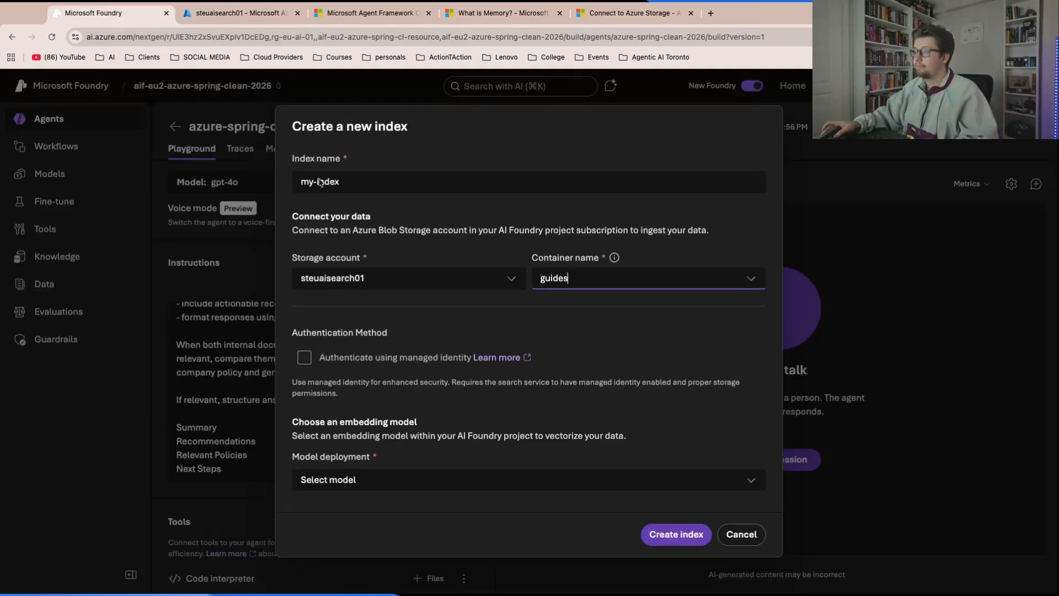
- Try managed identity authentication for the index while reviewing the role assignments needed for Azure Storage in the Microsoft Learn article
{"action": "left_click", "coordinate": [304, 363]}
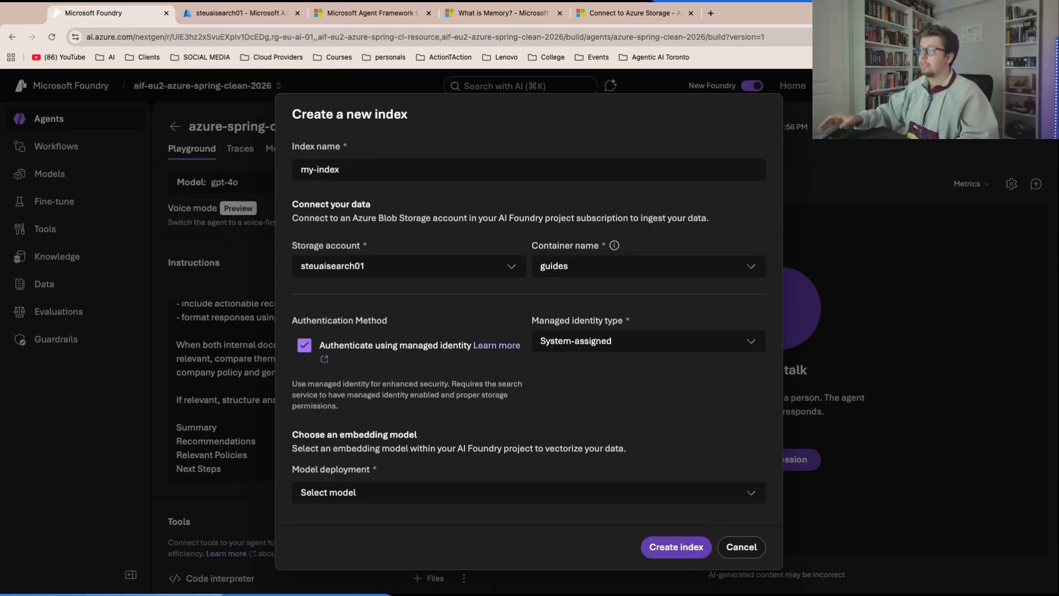
{"action": "left_click", "coordinate": [496, 20]}
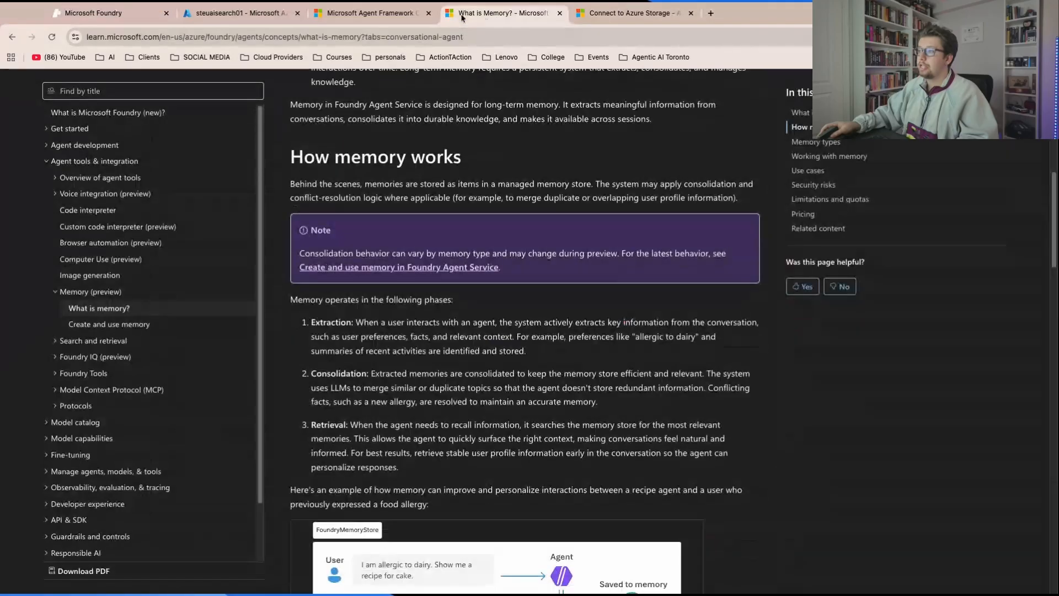
{"action": "left_click", "coordinate": [578, 18]}
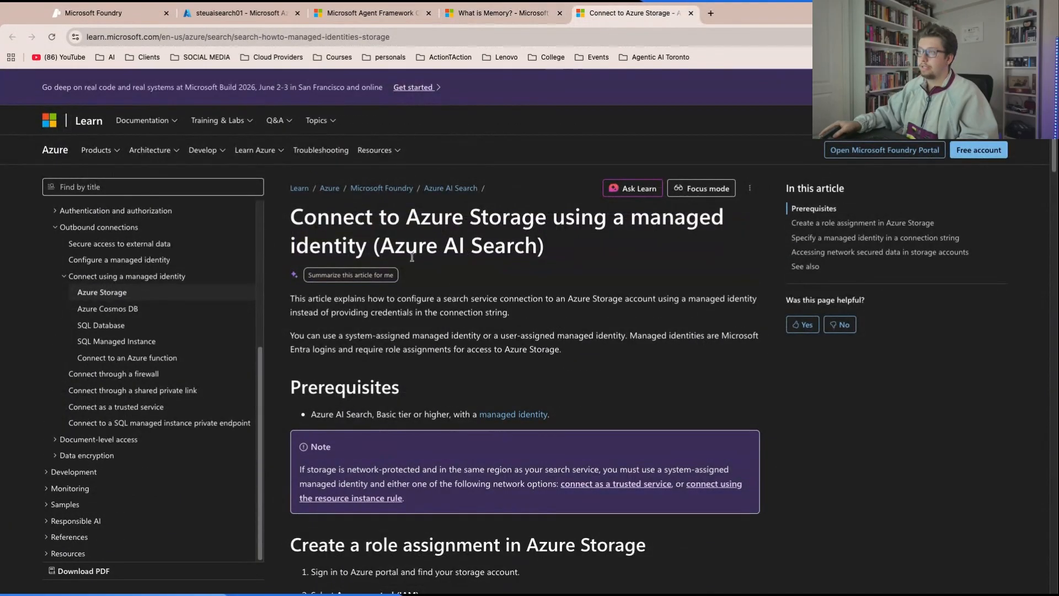
{"action": "scroll", "coordinate": [495, 336], "scroll_direction": "down", "scroll_amount": 6}
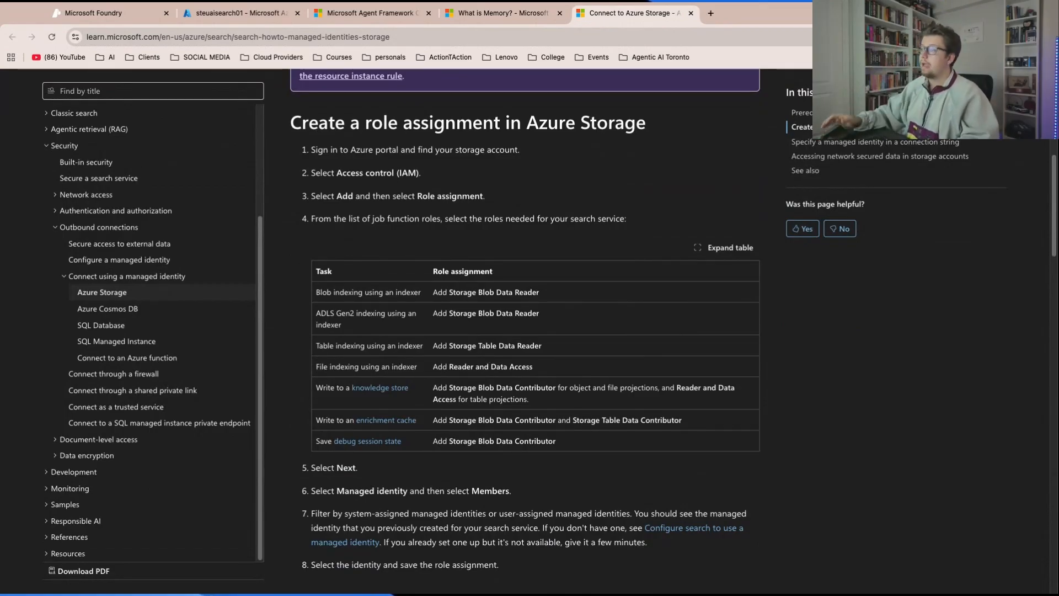
{"action": "left_click", "coordinate": [259, 13]}
{"action": "left_click", "coordinate": [94, 13]}
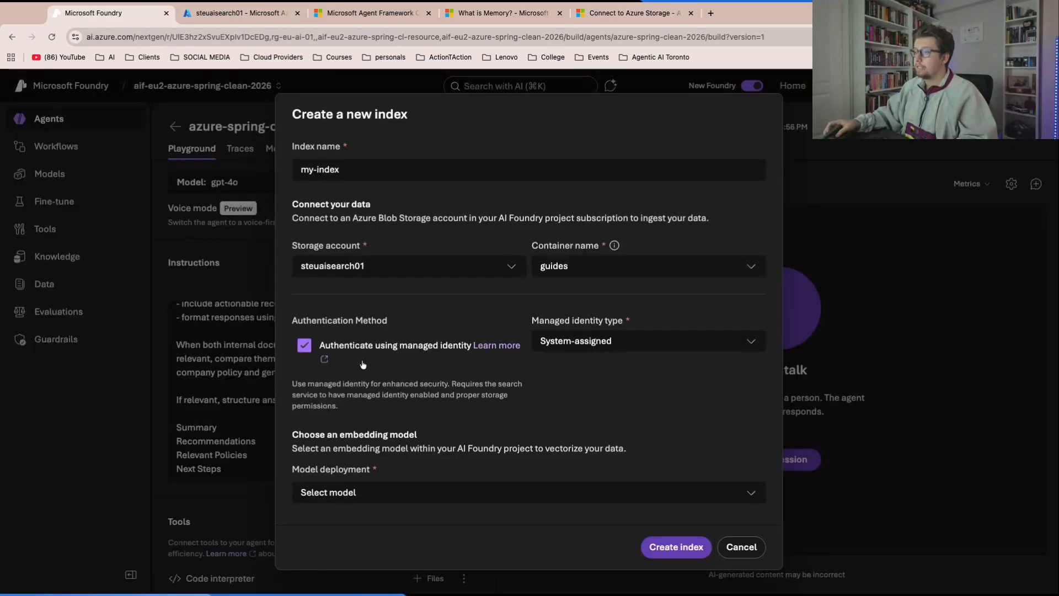
{"action": "left_click", "coordinate": [319, 347]}
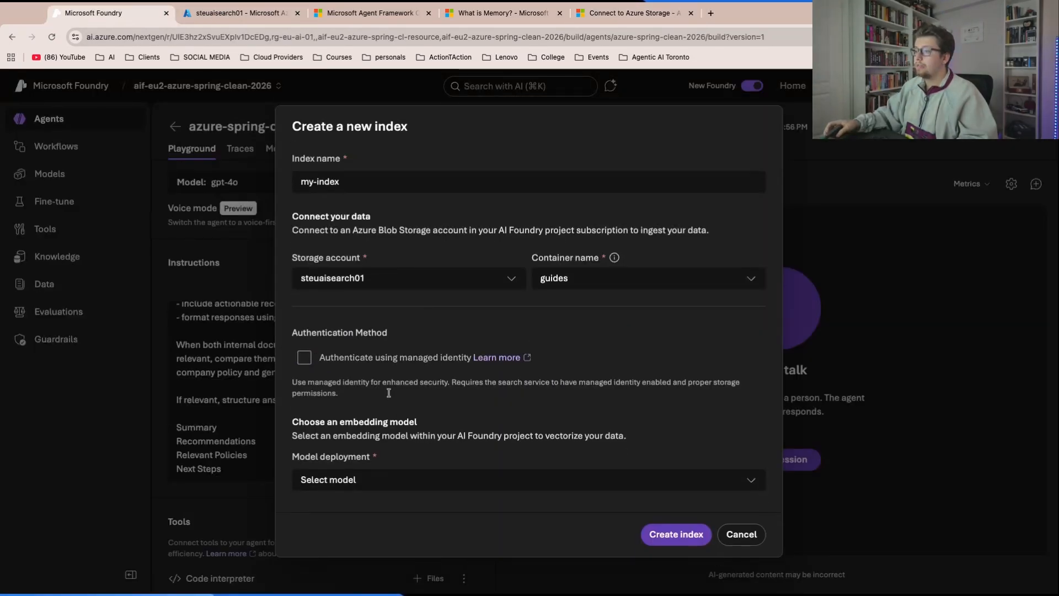
- Browse the available embedding models for the new index, and cancel both the index creation and the search connection
{"action": "left_click", "coordinate": [362, 478]}
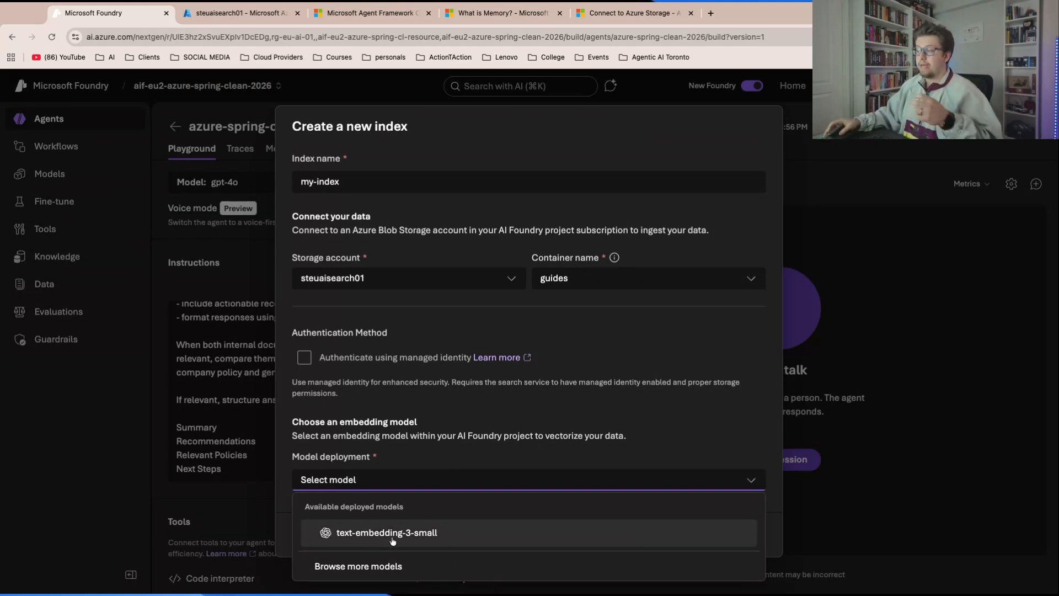
{"action": "left_click", "coordinate": [381, 567]}
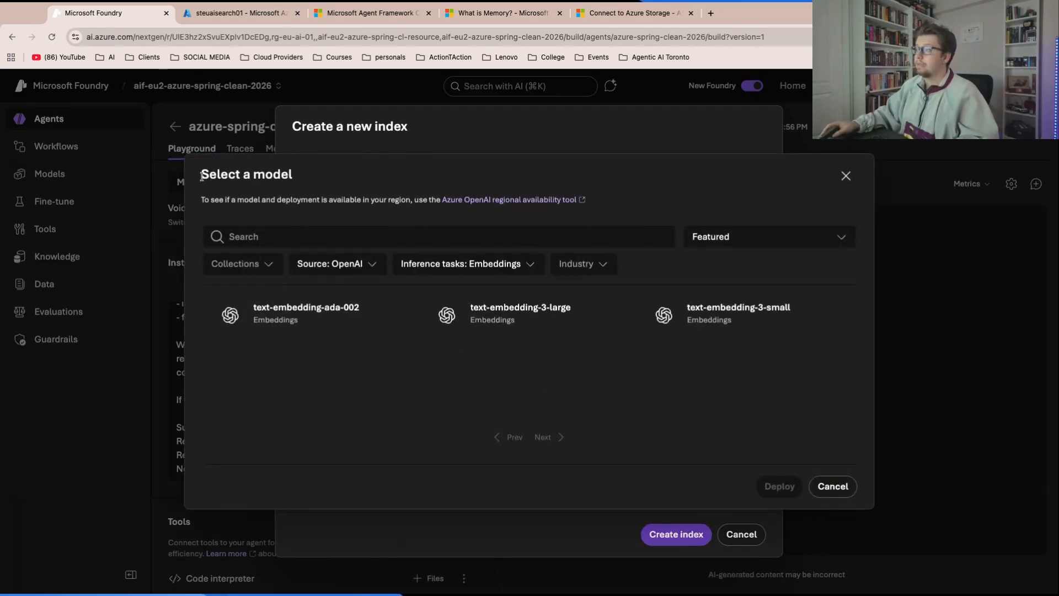
{"action": "left_click_drag", "start_coordinate": [201, 176], "coordinate": [792, 310]}
{"action": "left_click", "coordinate": [831, 383]}
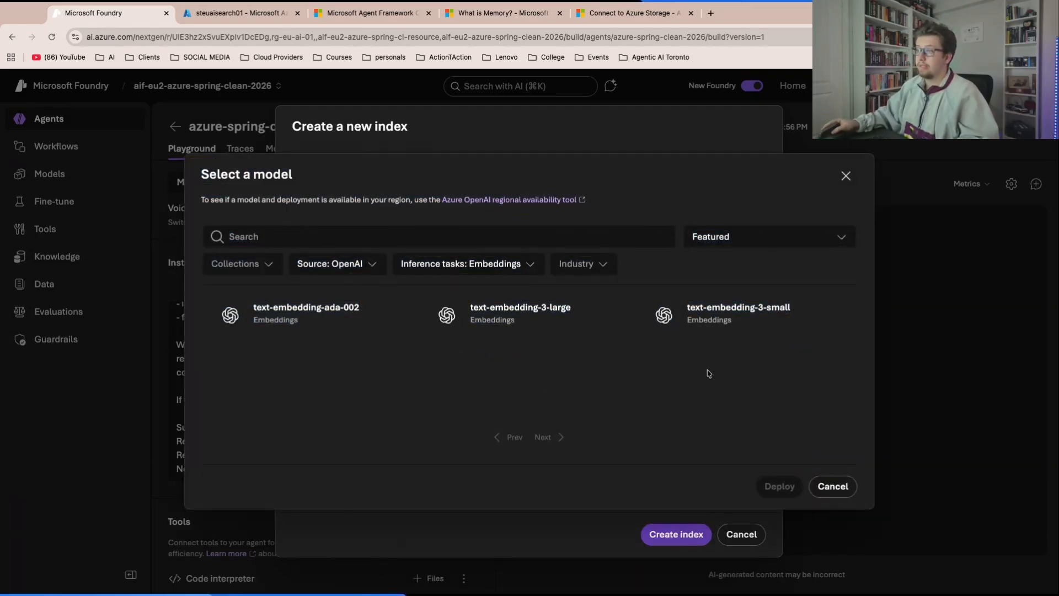
{"action": "left_click", "coordinate": [836, 486]}
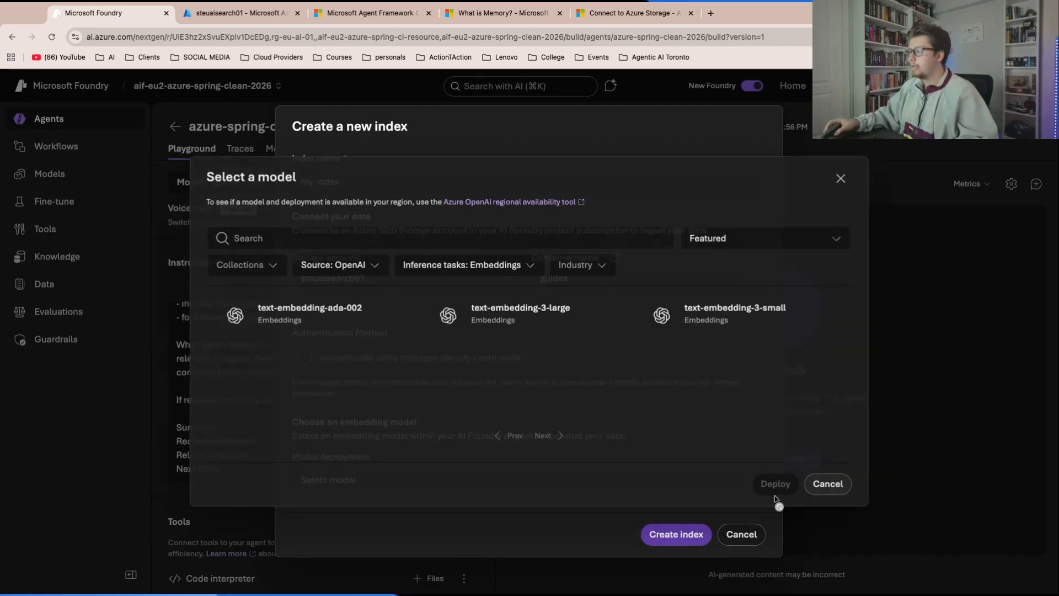
{"action": "left_click", "coordinate": [740, 535]}
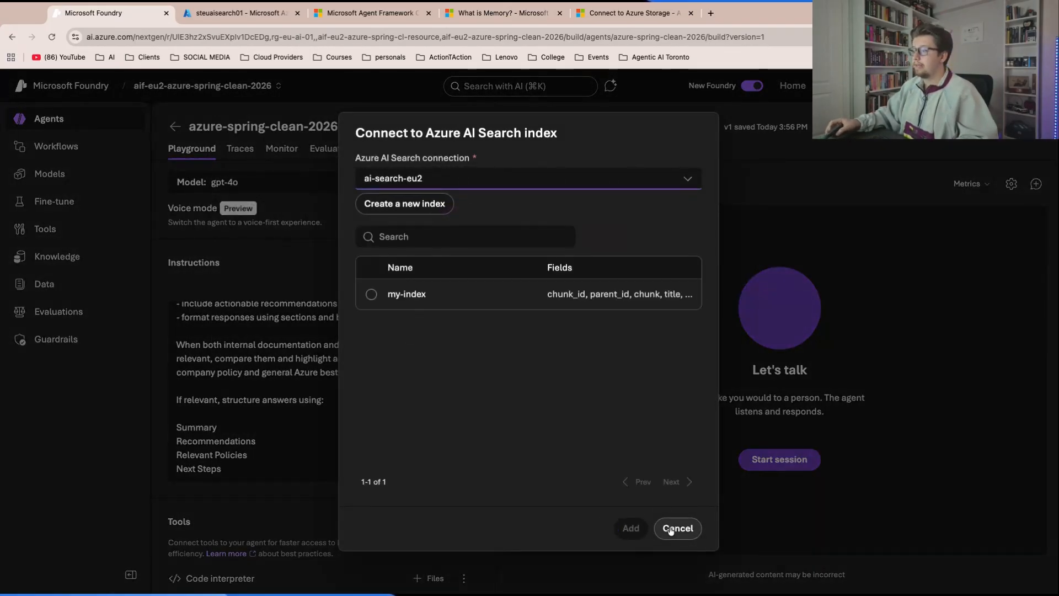
{"action": "left_click", "coordinate": [676, 527]}
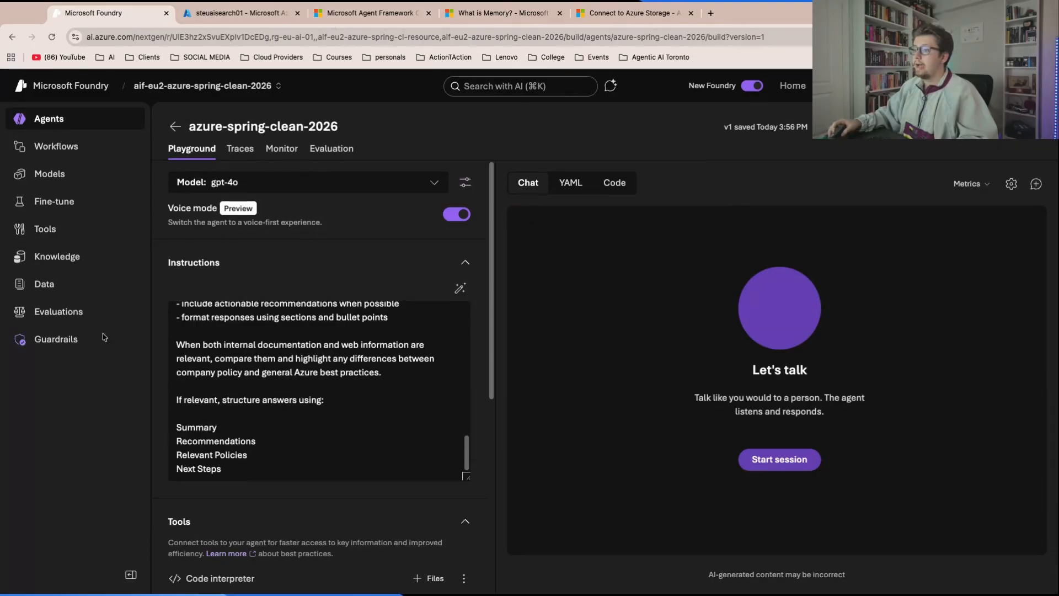
- Review the tools added to the agent, collapse their section and expand the Knowledge settings
{"action": "scroll", "coordinate": [257, 426], "scroll_direction": "down", "scroll_amount": 6}
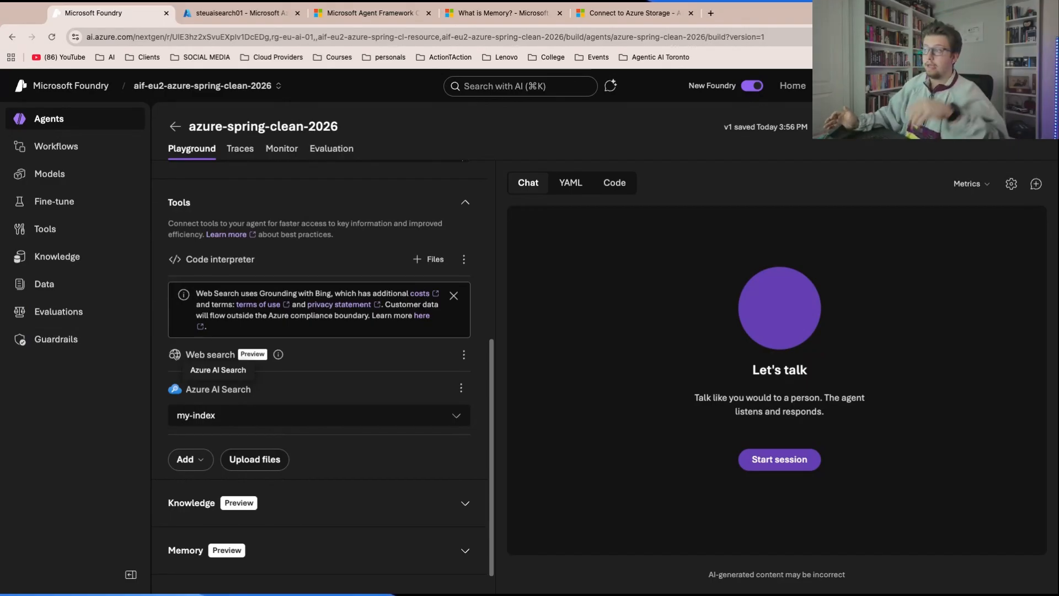
{"action": "scroll", "coordinate": [341, 441], "scroll_direction": "down", "scroll_amount": 1}
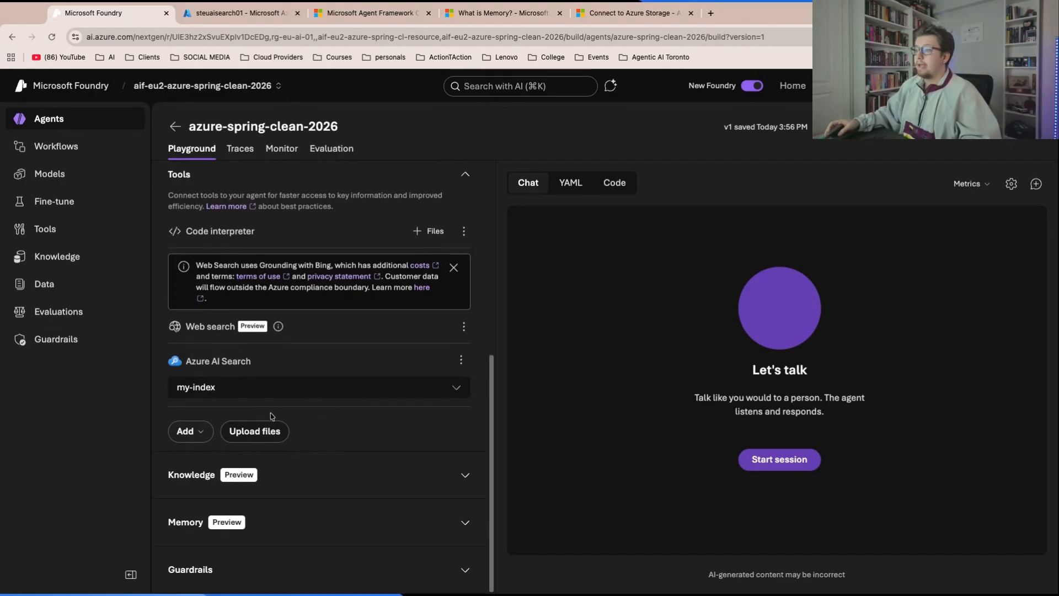
{"action": "scroll", "coordinate": [271, 239], "scroll_direction": "up", "scroll_amount": 1}
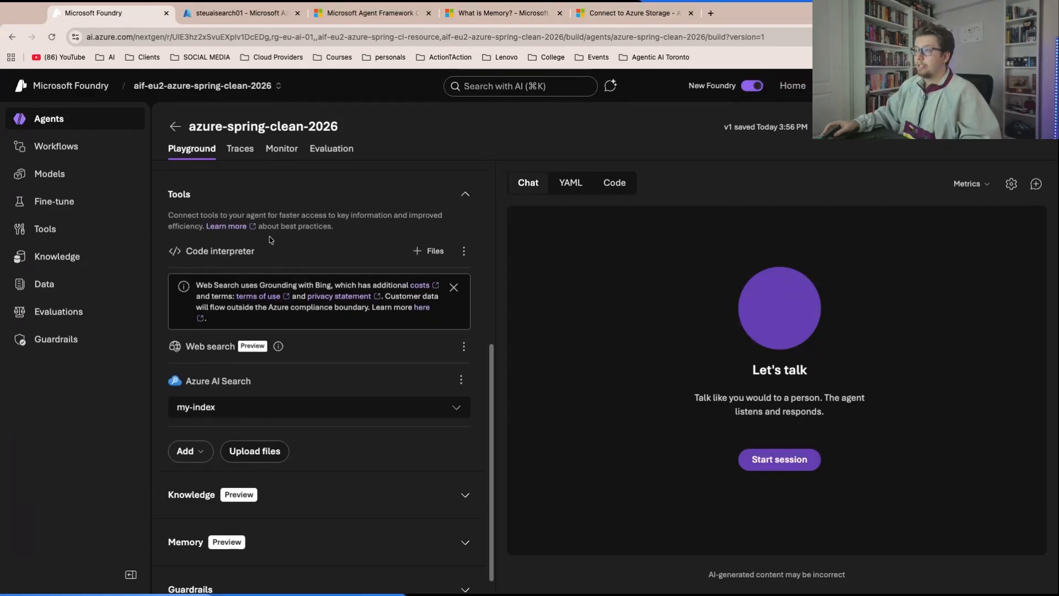
{"action": "left_click", "coordinate": [268, 194]}
{"action": "left_click", "coordinate": [276, 472]}
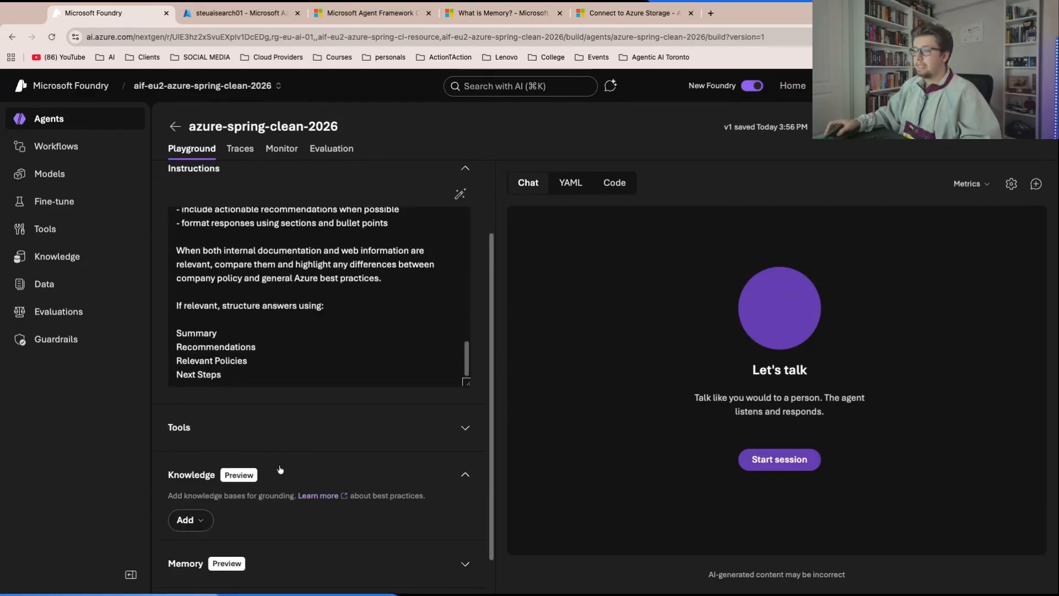
{"action": "scroll", "coordinate": [279, 467], "scroll_direction": "down", "scroll_amount": 1}
- Browse the configured and catalog tools offered as knowledge data sources, and close the selection without adding one
{"action": "left_click", "coordinate": [203, 486]}
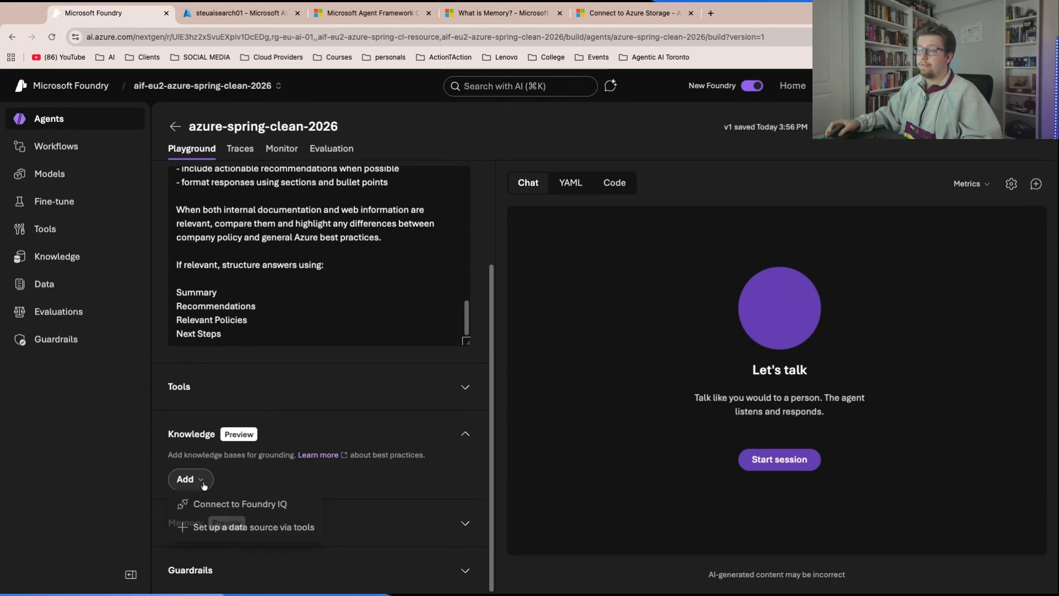
{"action": "left_click", "coordinate": [224, 528]}
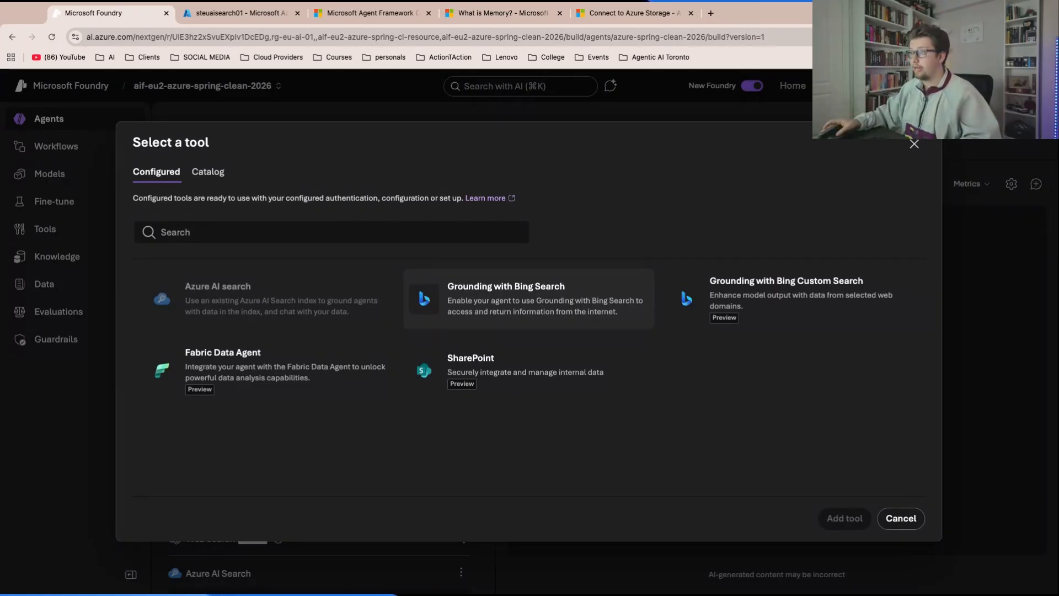
{"action": "left_click", "coordinate": [208, 172]}
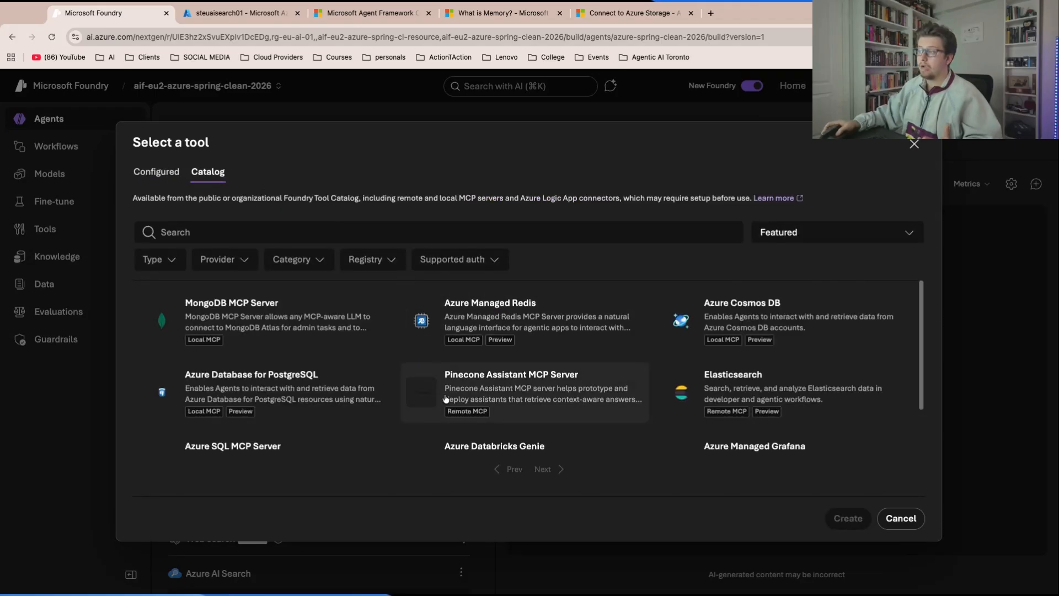
{"action": "scroll", "coordinate": [446, 398], "scroll_direction": "down", "scroll_amount": 1}
{"action": "scroll", "coordinate": [445, 398], "scroll_direction": "up", "scroll_amount": 1}
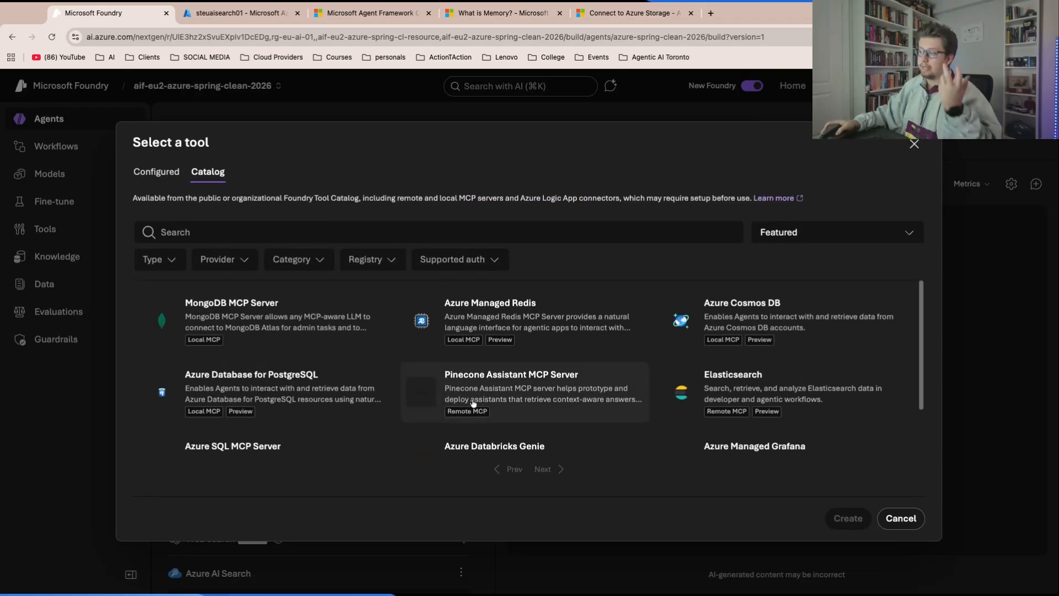
{"action": "left_click", "coordinate": [160, 173]}
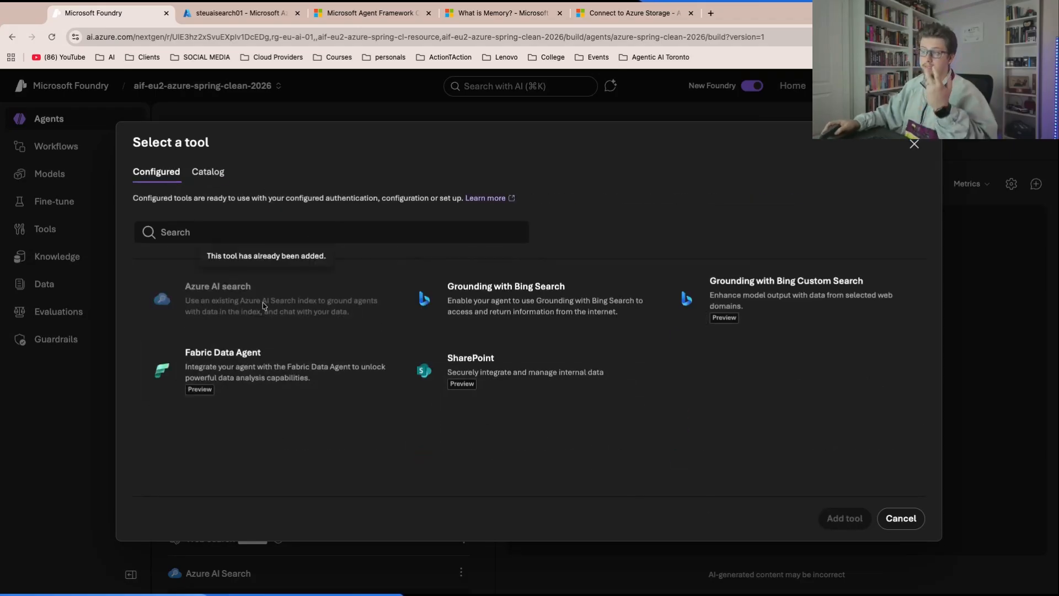
{"action": "left_click", "coordinate": [901, 518]}
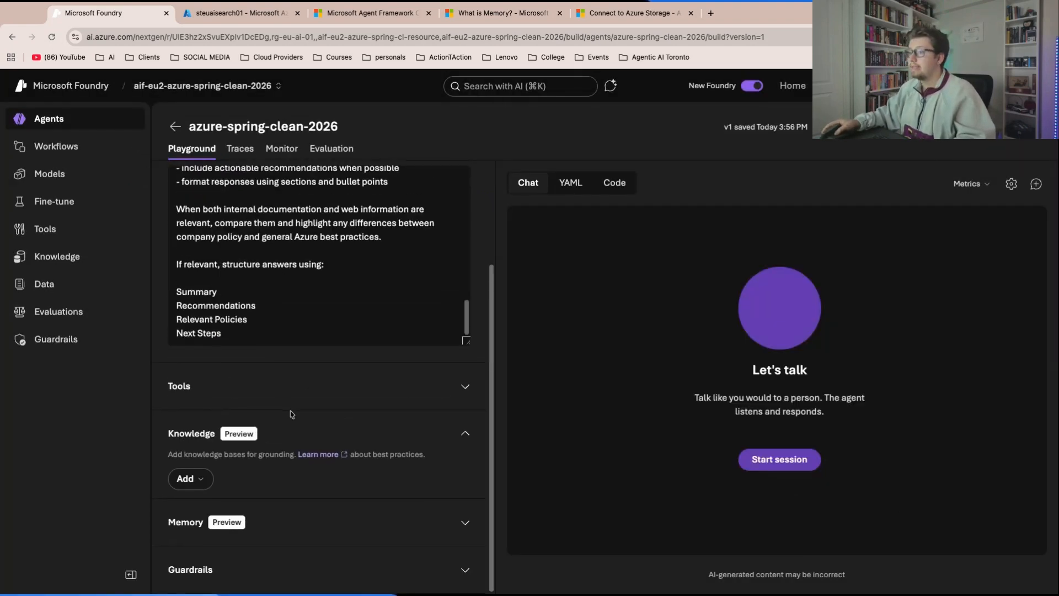
- Create a new memory store for the agent in the Memory settings
{"action": "left_click", "coordinate": [282, 532]}
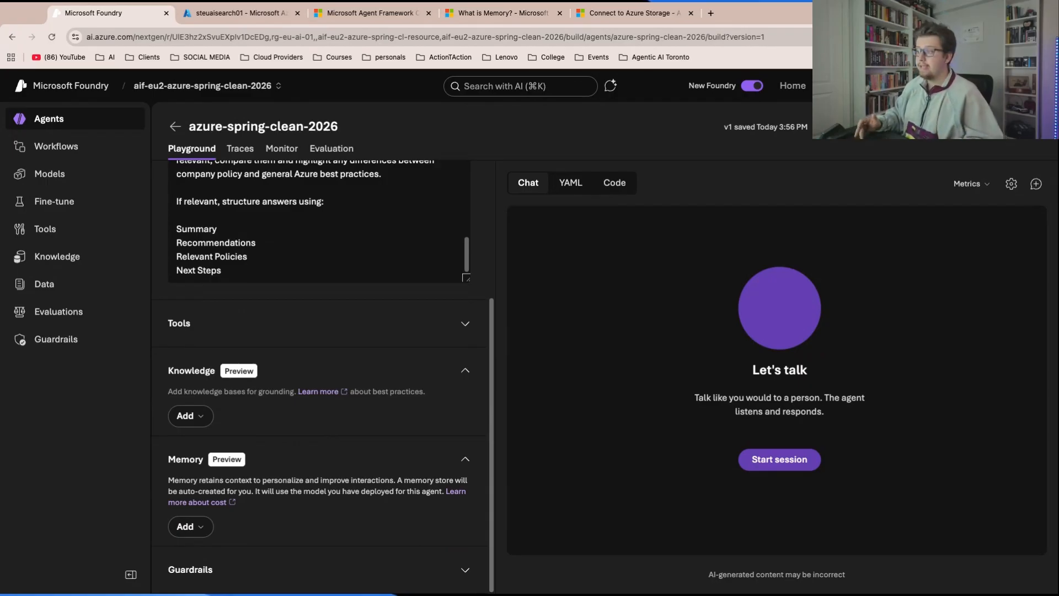
{"action": "left_click", "coordinate": [198, 532]}
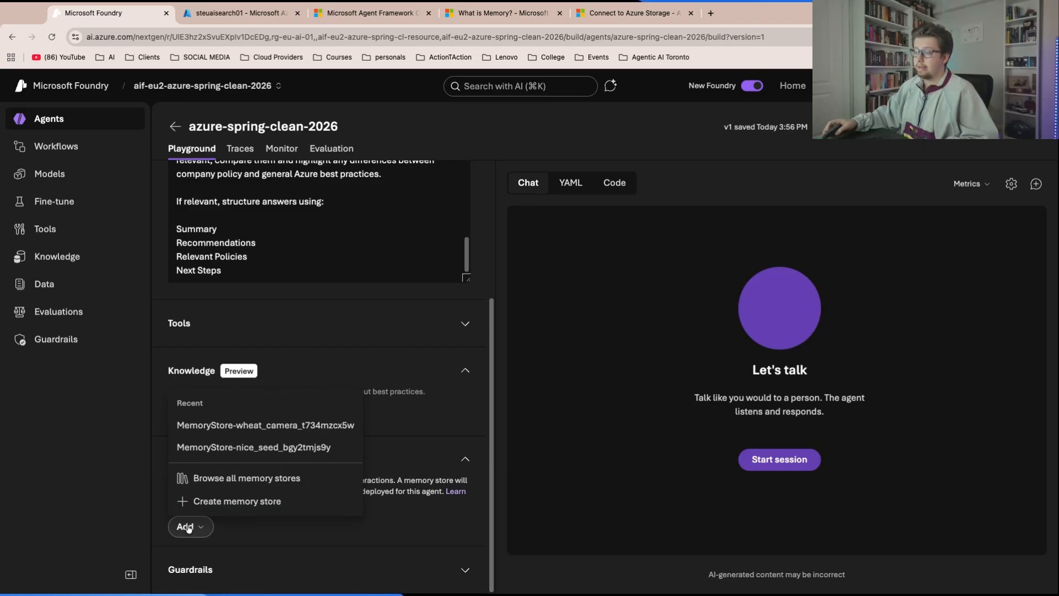
{"action": "left_click", "coordinate": [215, 501]}
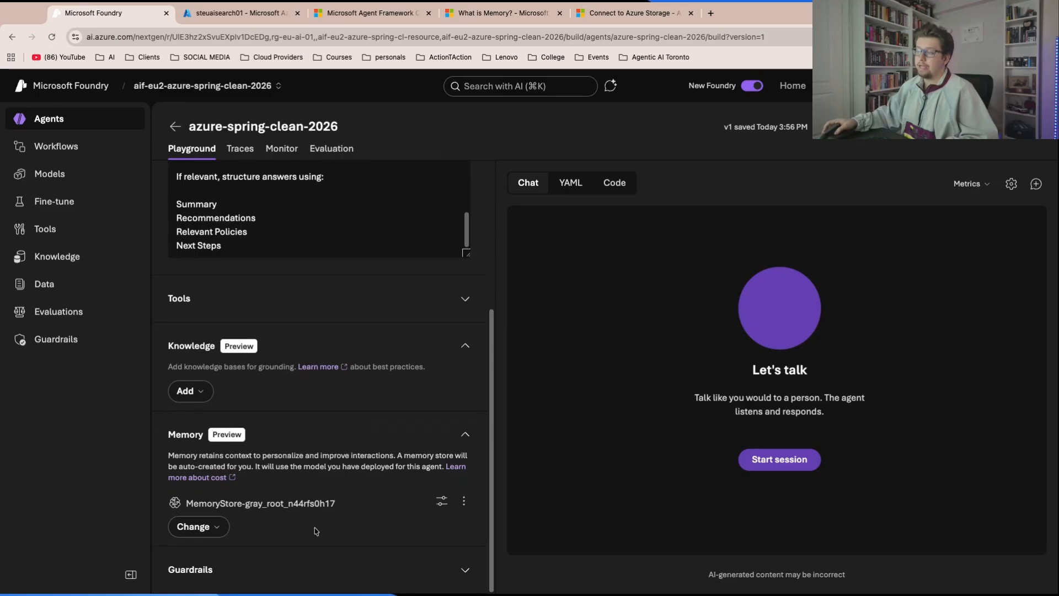
- Examine the memory store's scope and update delay settings, and close its configuration without saving
{"action": "left_click", "coordinate": [442, 501]}
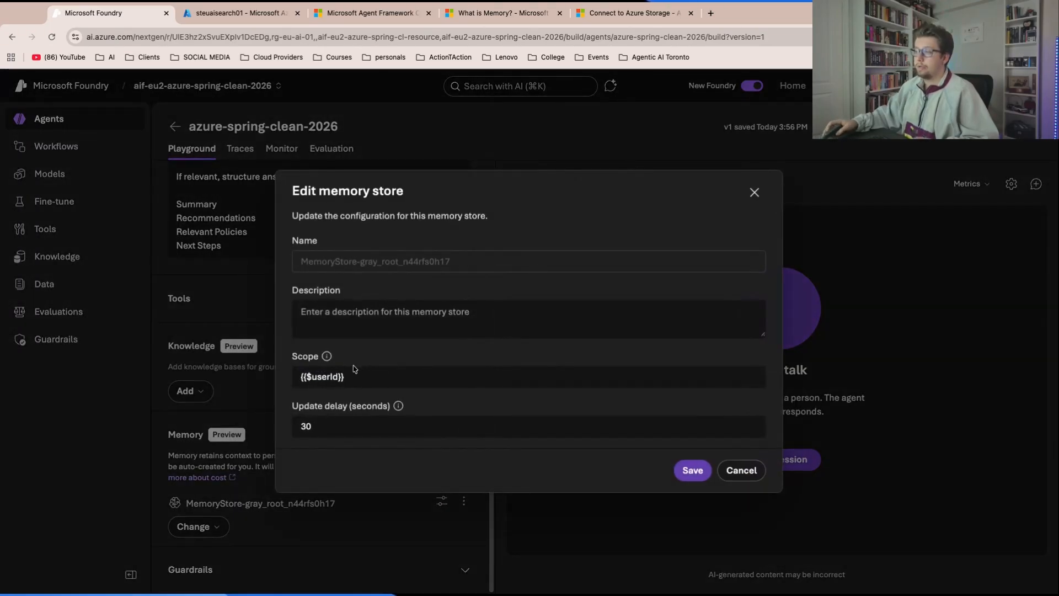
{"action": "mouse_move", "coordinate": [326, 356]}
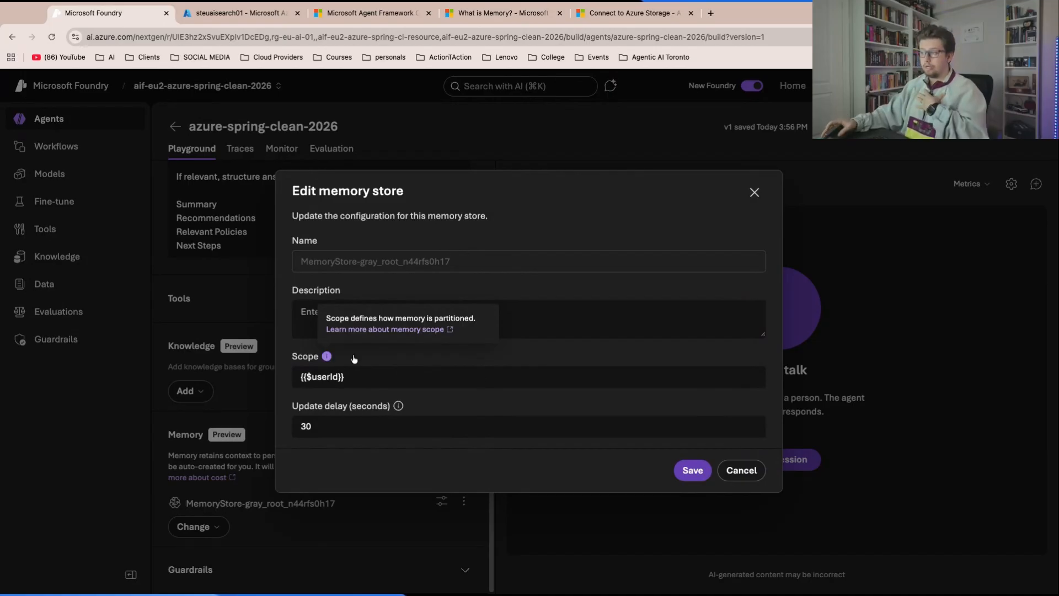
{"action": "left_click", "coordinate": [404, 436]}
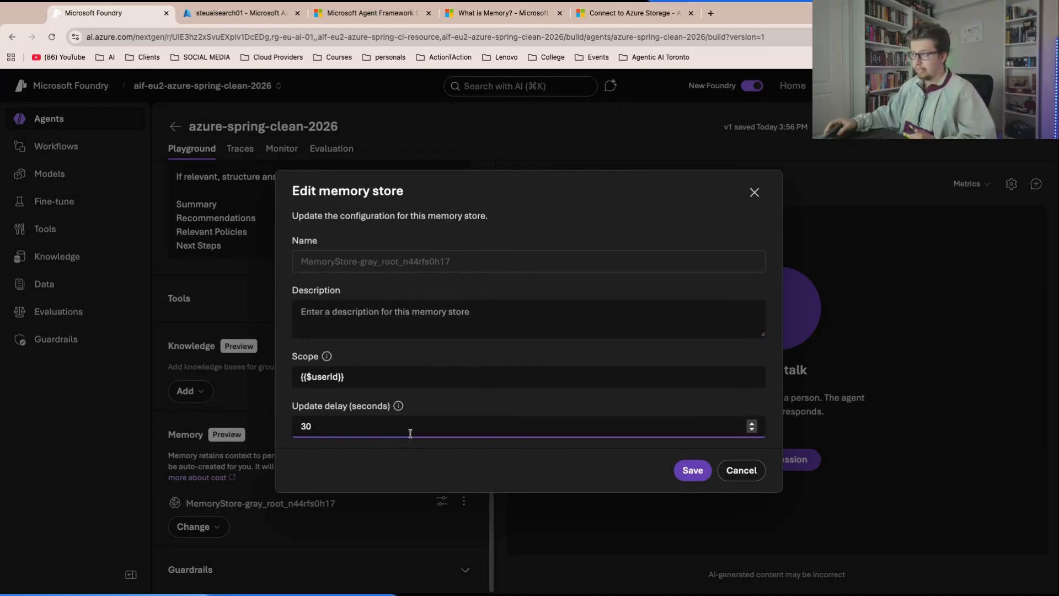
{"action": "left_click", "coordinate": [749, 470]}
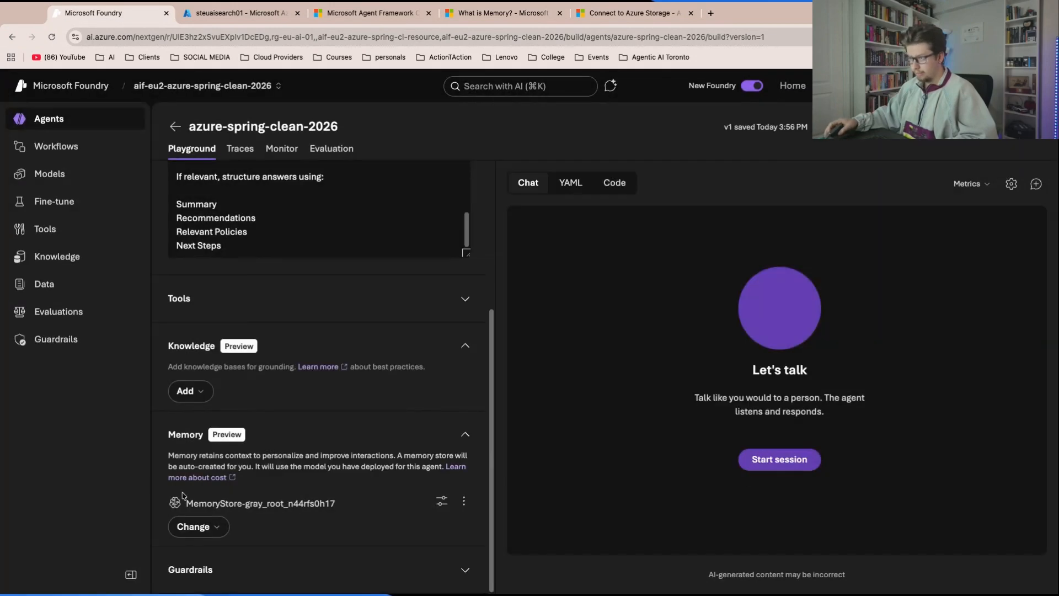
- Expand the agent's Guardrails settings, and review the inherited risk controls and the guardrail management options
{"action": "left_click", "coordinate": [252, 569]}
{"action": "scroll", "coordinate": [282, 499], "scroll_direction": "down", "scroll_amount": 2}
{"action": "scroll", "coordinate": [281, 500], "scroll_direction": "down", "scroll_amount": 1}
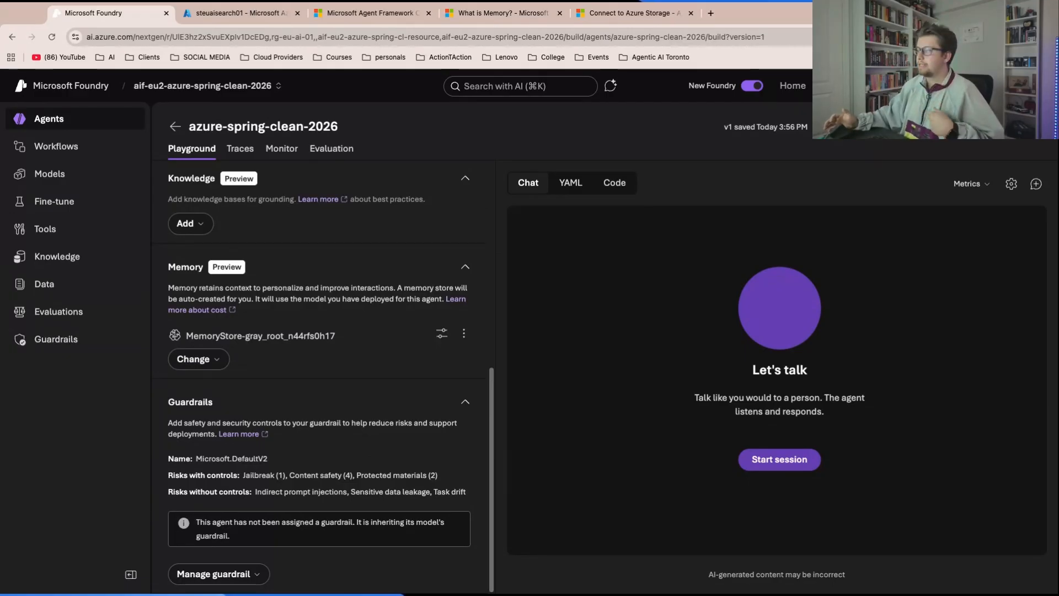
{"action": "left_click", "coordinate": [246, 583]}
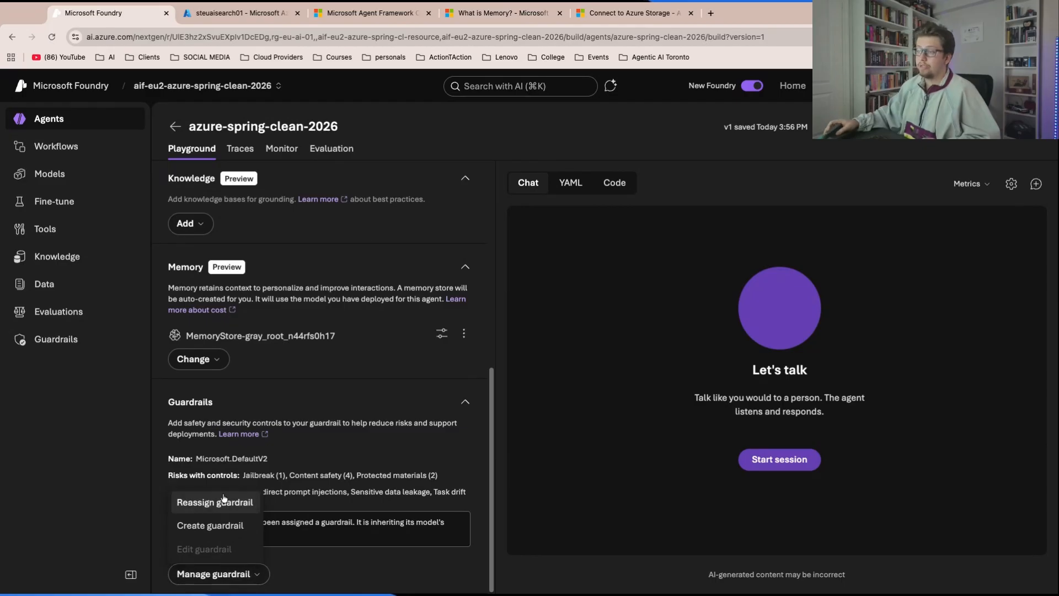
{"action": "left_click", "coordinate": [334, 450]}
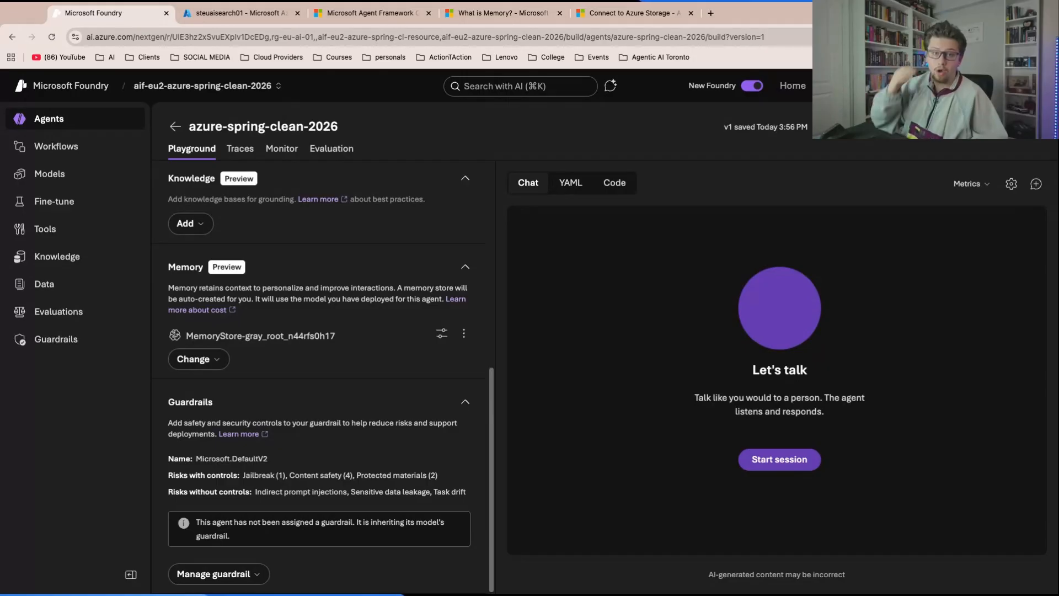
- Start creating a new guardrail for the agent, saving the agent's current configuration
{"action": "left_click", "coordinate": [237, 574]}
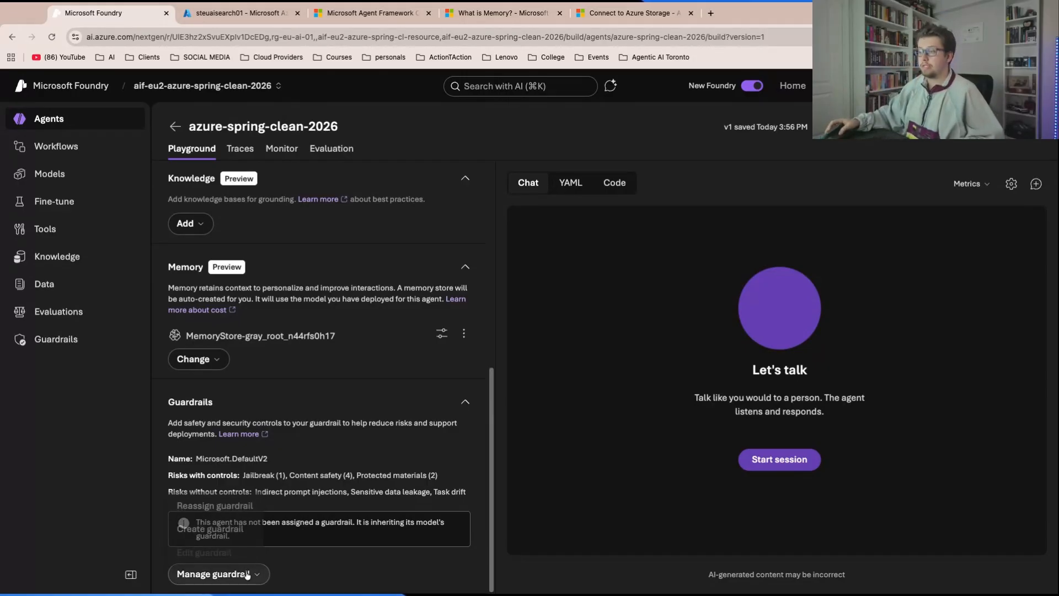
{"action": "left_click", "coordinate": [234, 524]}
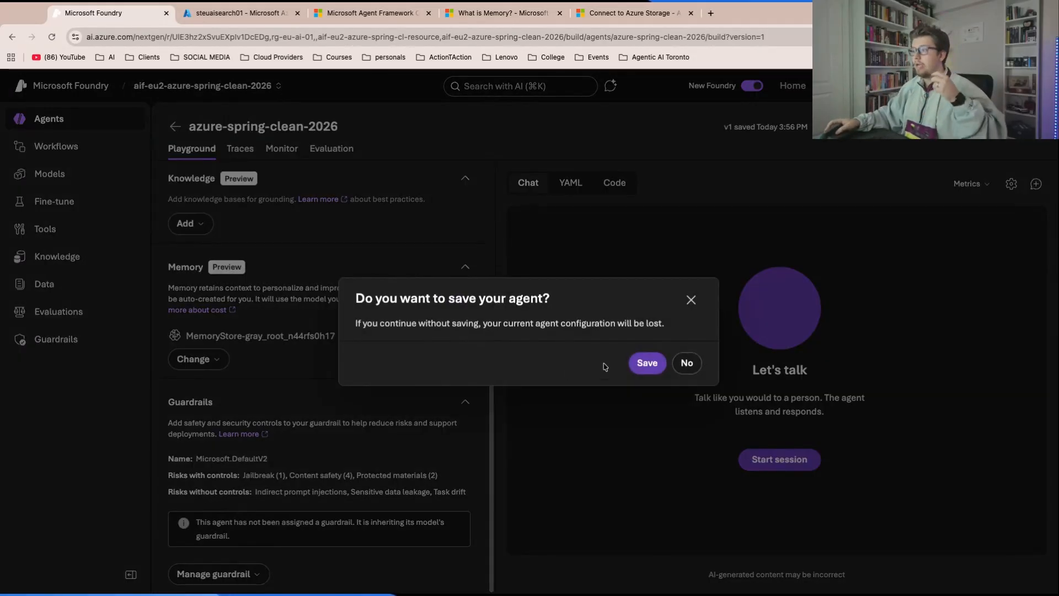
{"action": "left_click", "coordinate": [643, 363]}
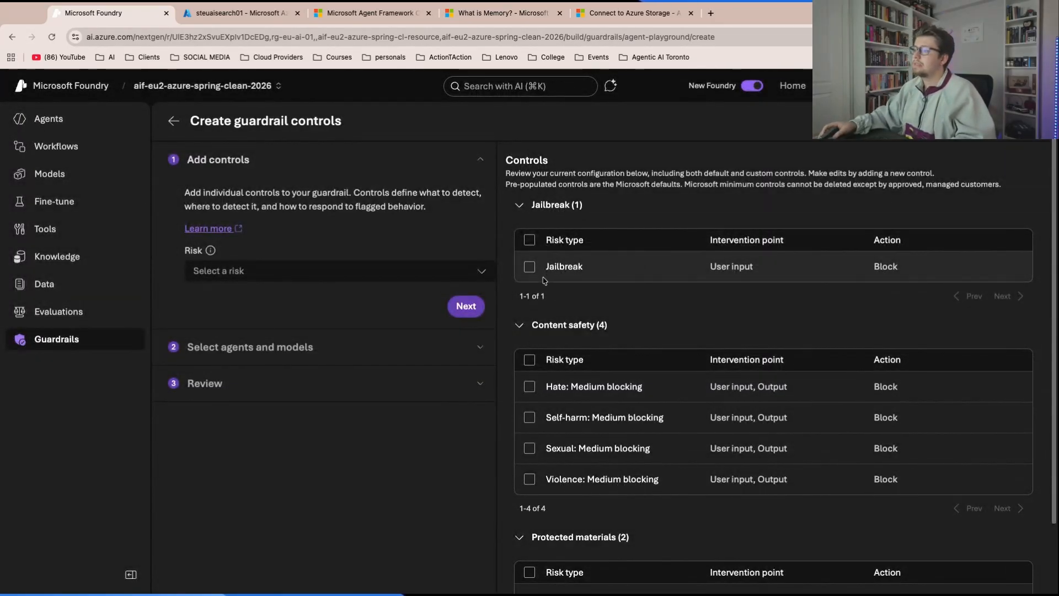
- Review the default guardrail controls and select all entries under Jailbreak, Content safety and Protected materials
{"action": "scroll", "coordinate": [538, 271], "scroll_direction": "down", "scroll_amount": 3}
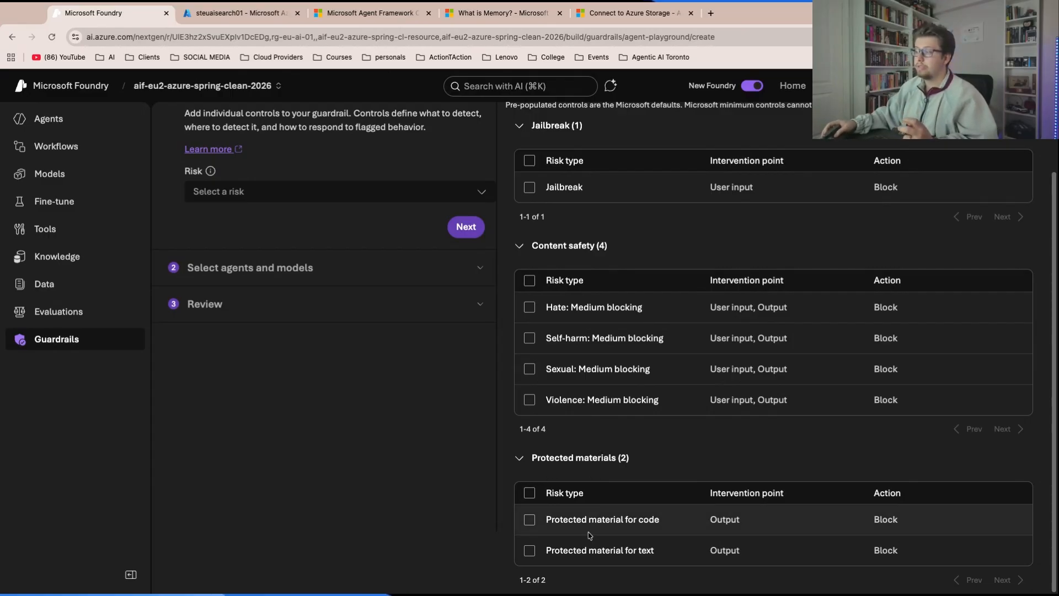
{"action": "scroll", "coordinate": [527, 386], "scroll_direction": "up", "scroll_amount": 3}
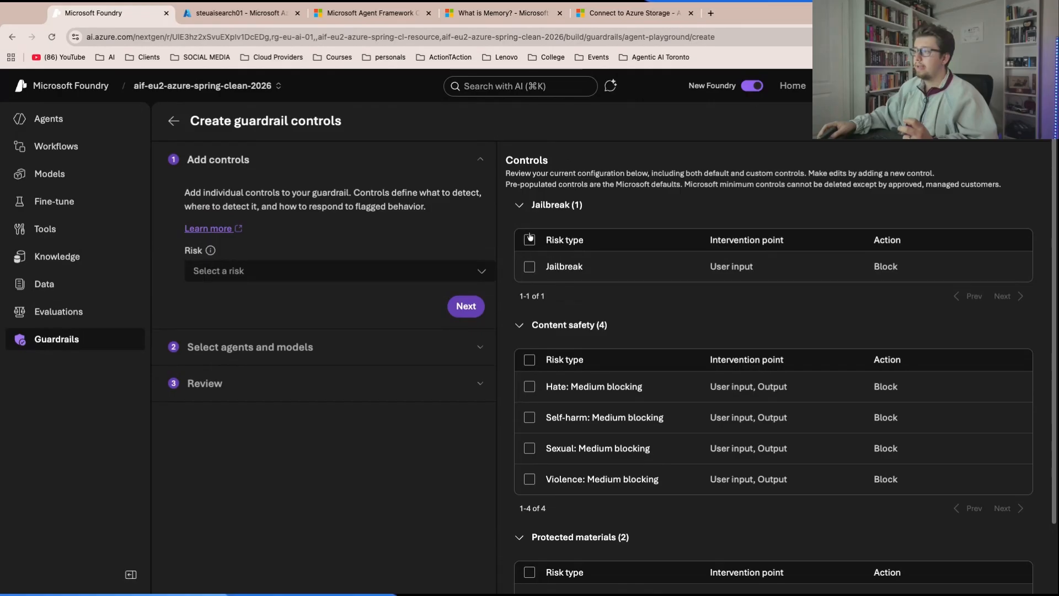
{"action": "left_click", "coordinate": [529, 239]}
{"action": "left_click", "coordinate": [531, 393]}
{"action": "scroll", "coordinate": [539, 477], "scroll_direction": "down", "scroll_amount": 5}
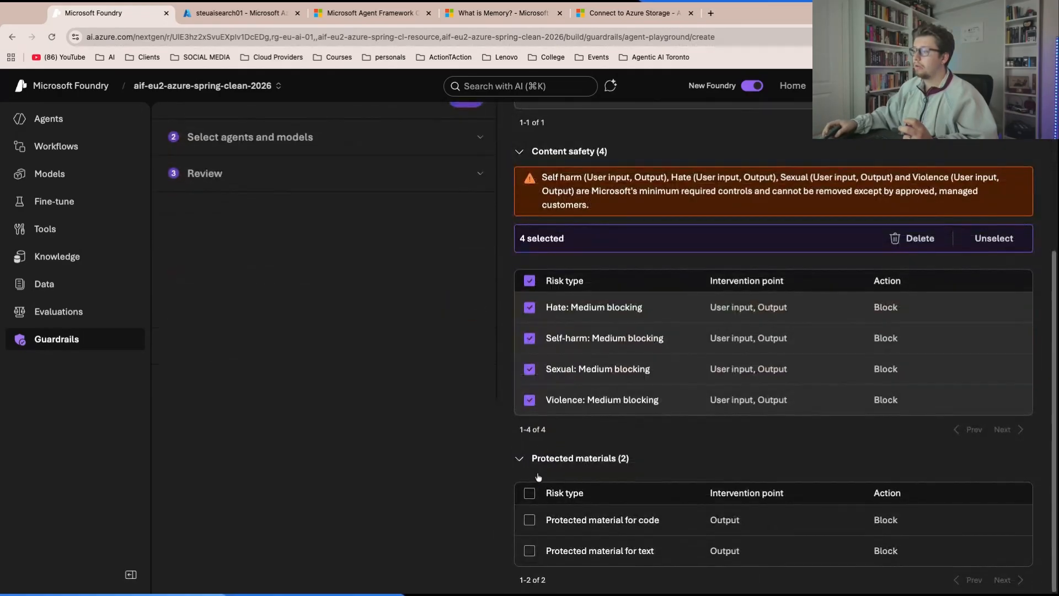
{"action": "left_click", "coordinate": [530, 493]}
{"action": "scroll", "coordinate": [513, 419], "scroll_direction": "up", "scroll_amount": 5}
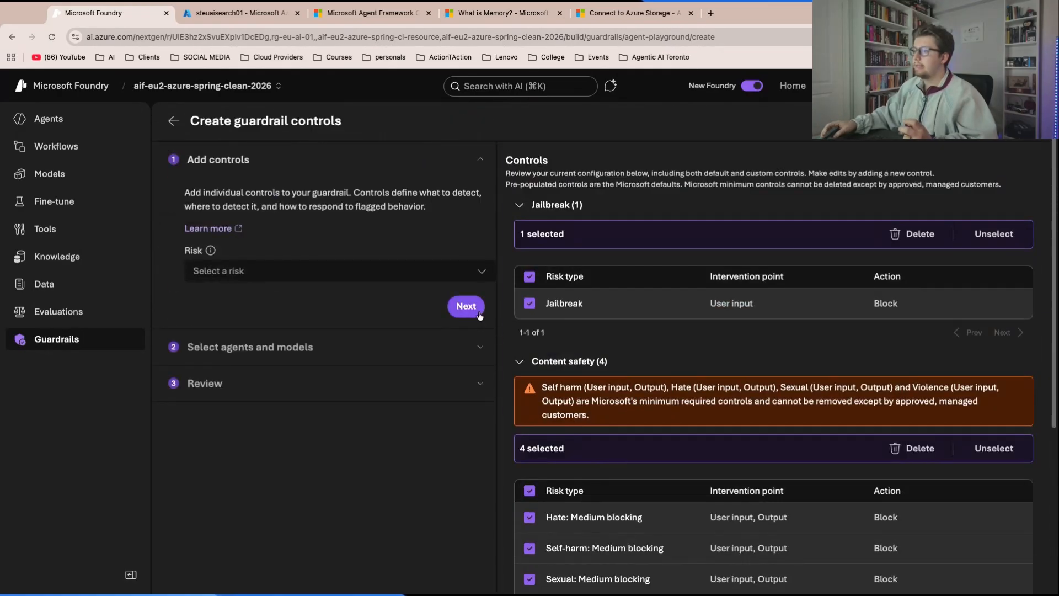
- Browse the data types of the personally identifiable information risk, and switch the new control's risk to Jailbreak
{"action": "left_click", "coordinate": [323, 279]}
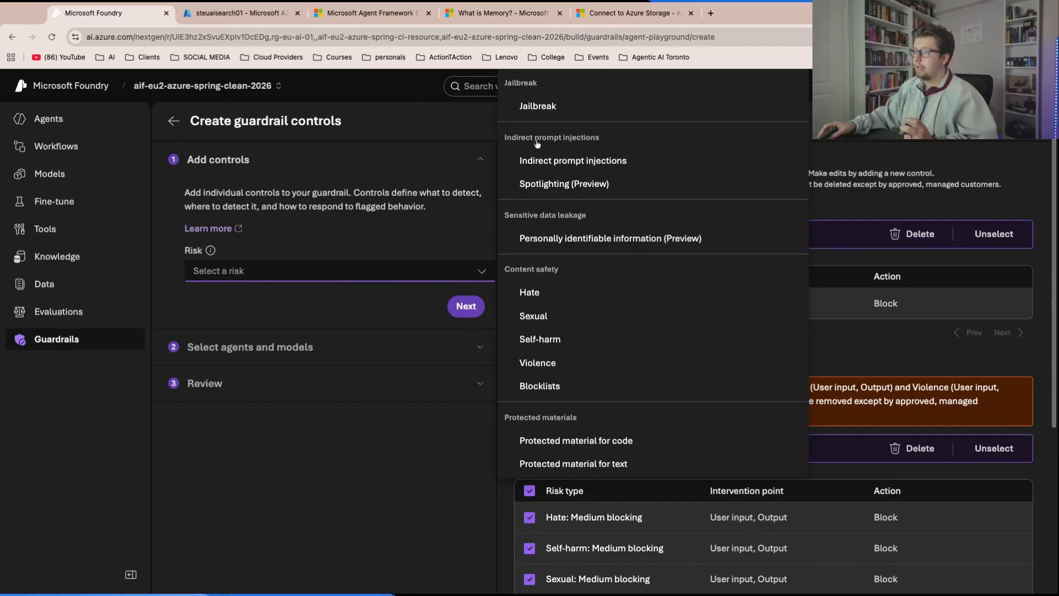
{"action": "left_click", "coordinate": [540, 247]}
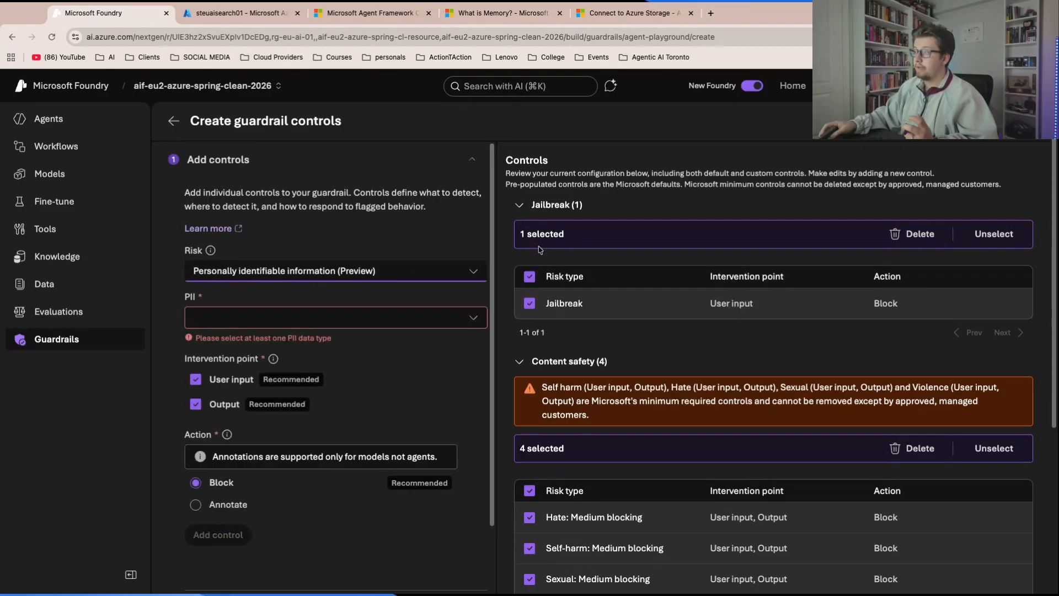
{"action": "left_click", "coordinate": [294, 320]}
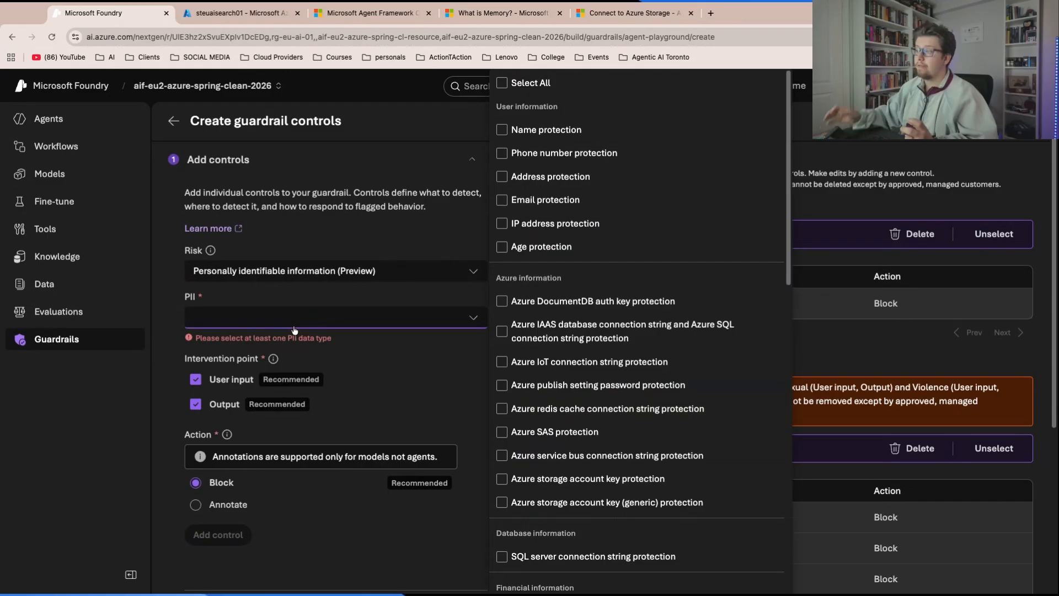
{"action": "left_click", "coordinate": [319, 279]}
{"action": "left_click", "coordinate": [531, 107]}
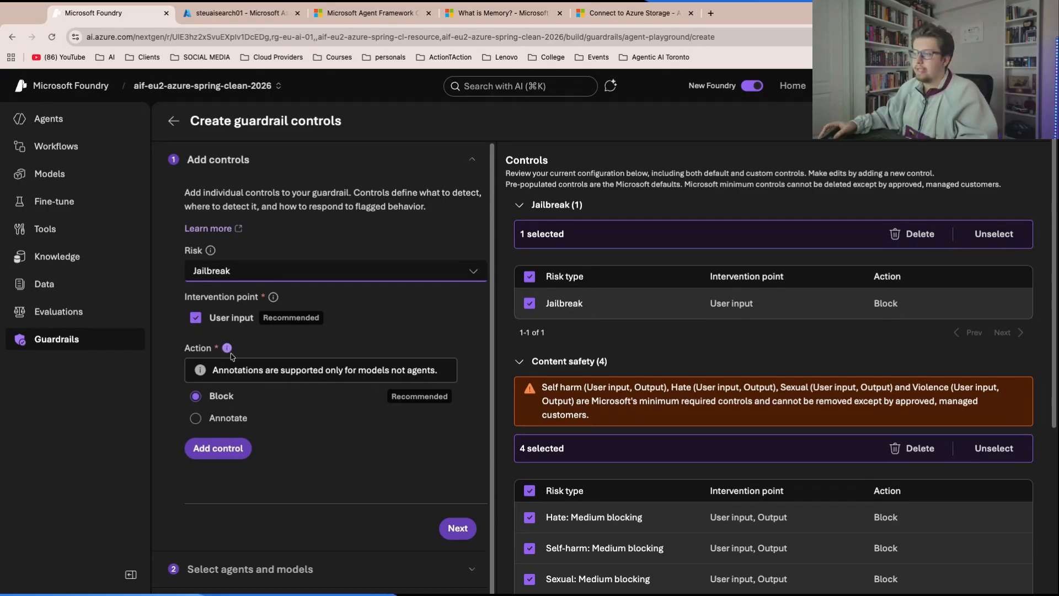
- Set the new control's risk to Personally identifiable information (Preview) and select all PII data types
{"action": "left_click", "coordinate": [364, 268]}
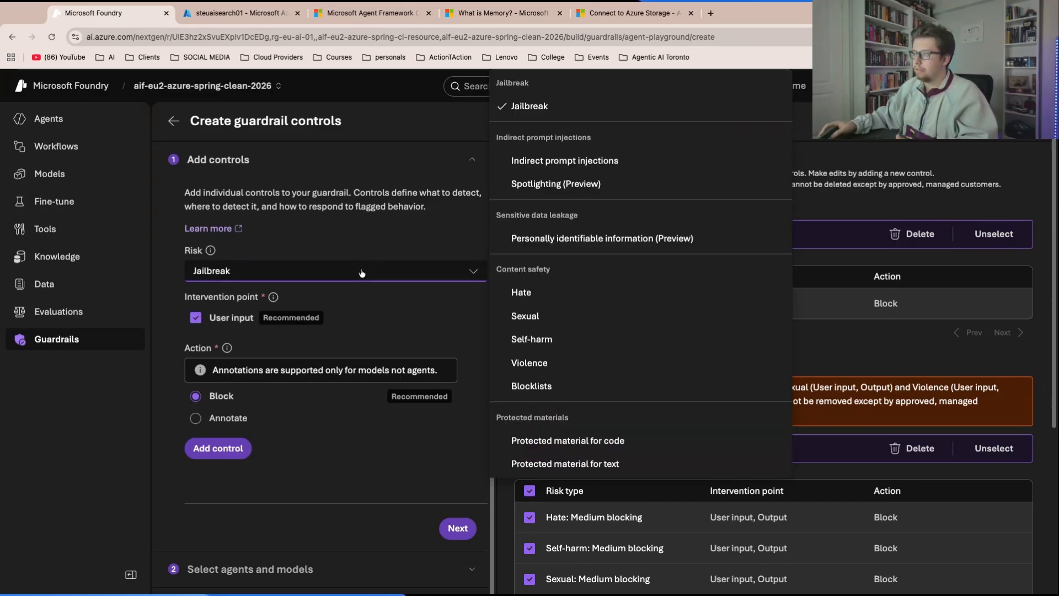
{"action": "left_click", "coordinate": [515, 243]}
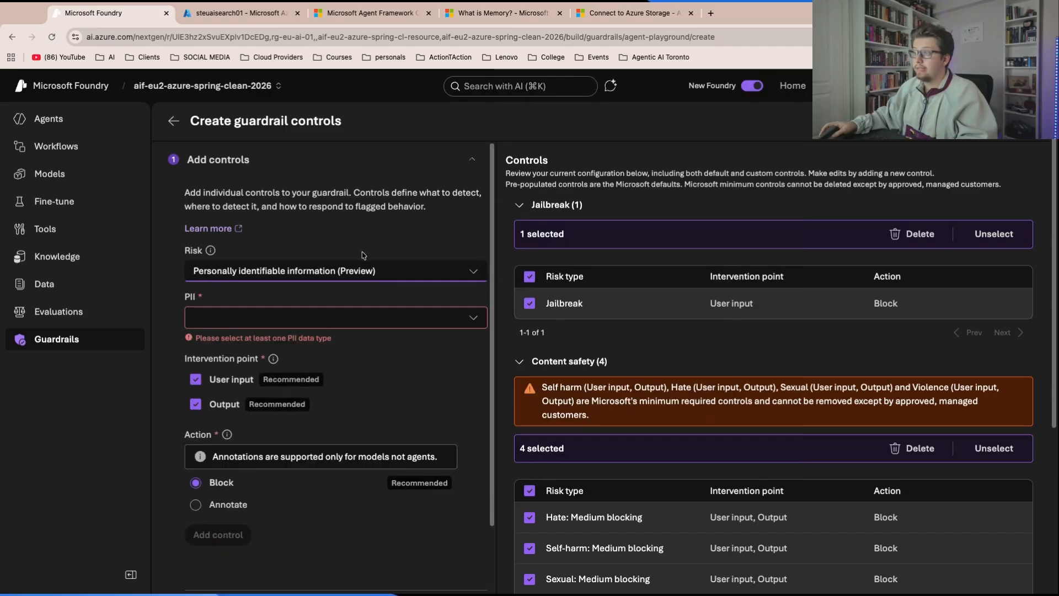
{"action": "left_click", "coordinate": [248, 316]}
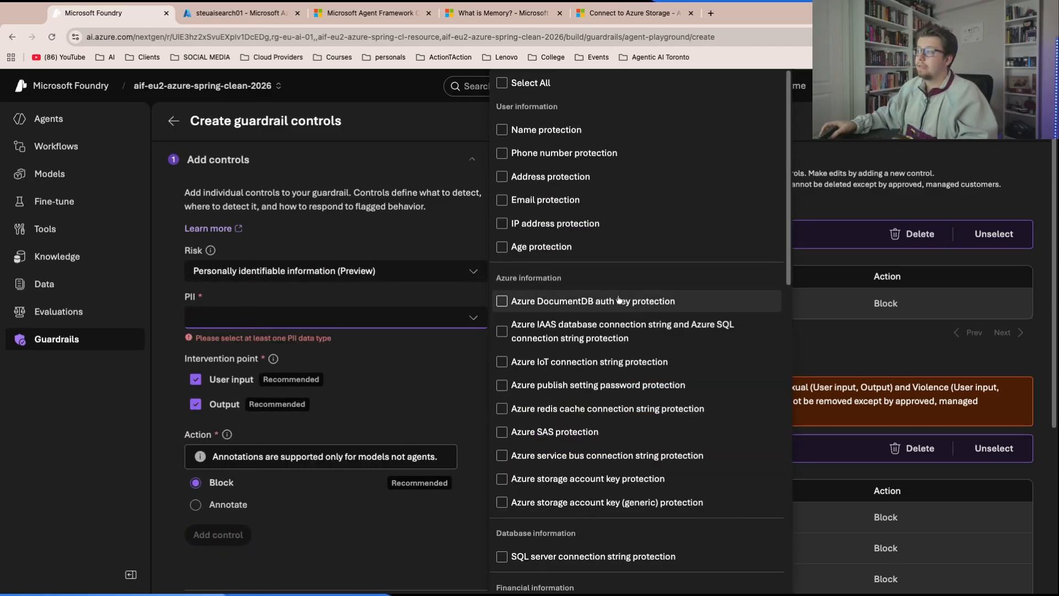
{"action": "left_click", "coordinate": [505, 83]}
{"action": "left_click", "coordinate": [371, 232]}
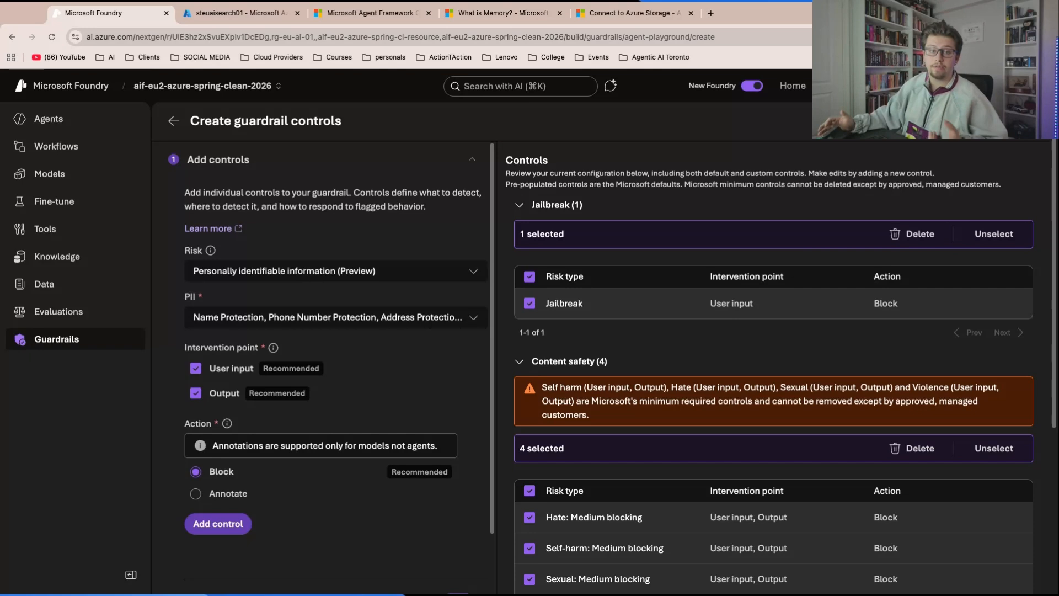
- Review the intervention points, action and selected controls, and continue to the agent and model selection
{"action": "scroll", "coordinate": [278, 487], "scroll_direction": "down", "scroll_amount": 2}
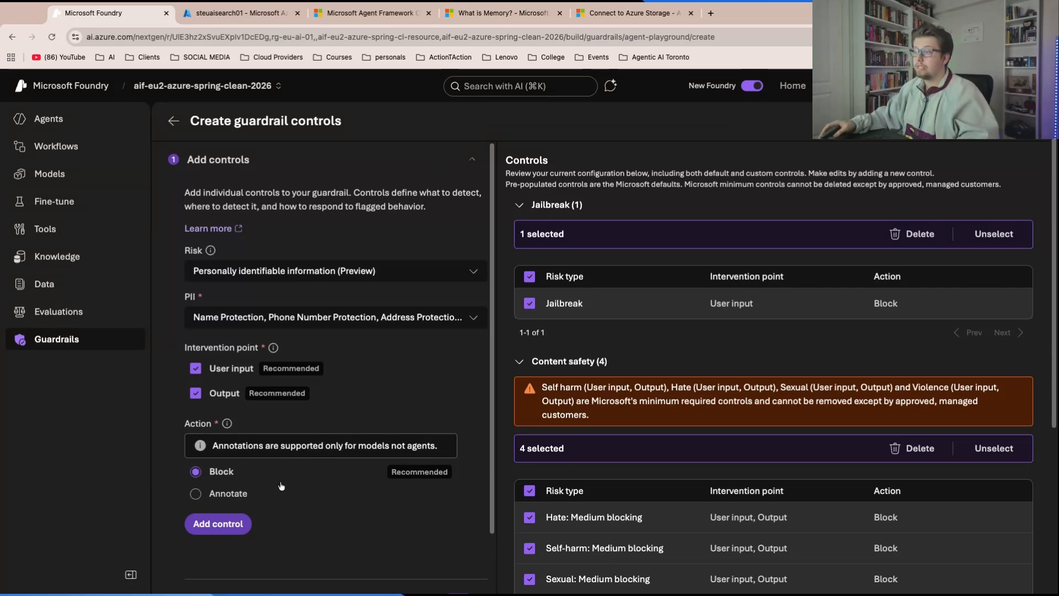
{"action": "scroll", "coordinate": [309, 452], "scroll_direction": "down", "scroll_amount": 4}
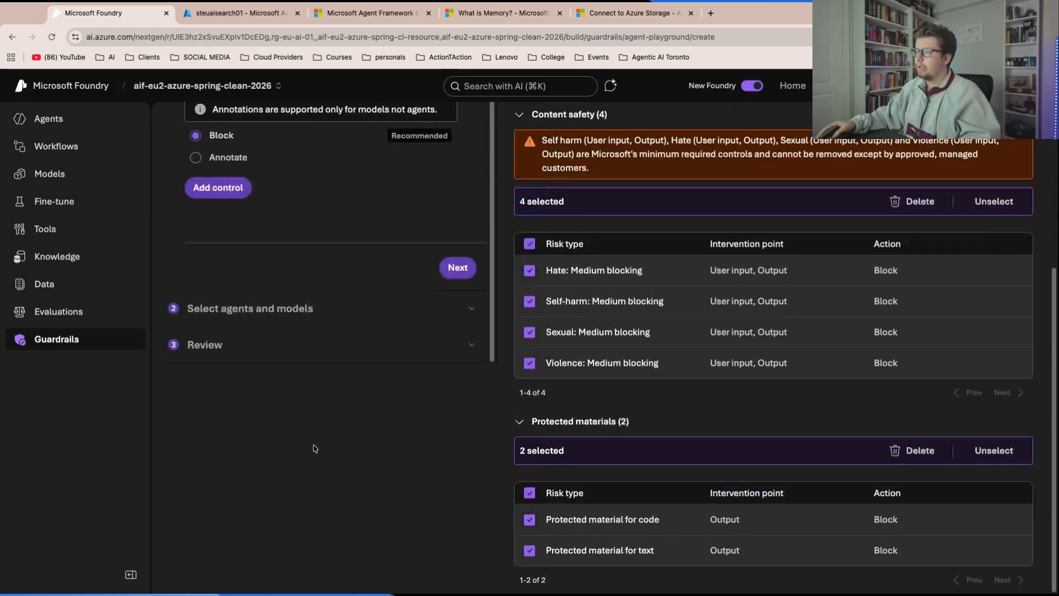
{"action": "scroll", "coordinate": [314, 448], "scroll_direction": "up", "scroll_amount": 4}
{"action": "scroll", "coordinate": [315, 448], "scroll_direction": "down", "scroll_amount": 3}
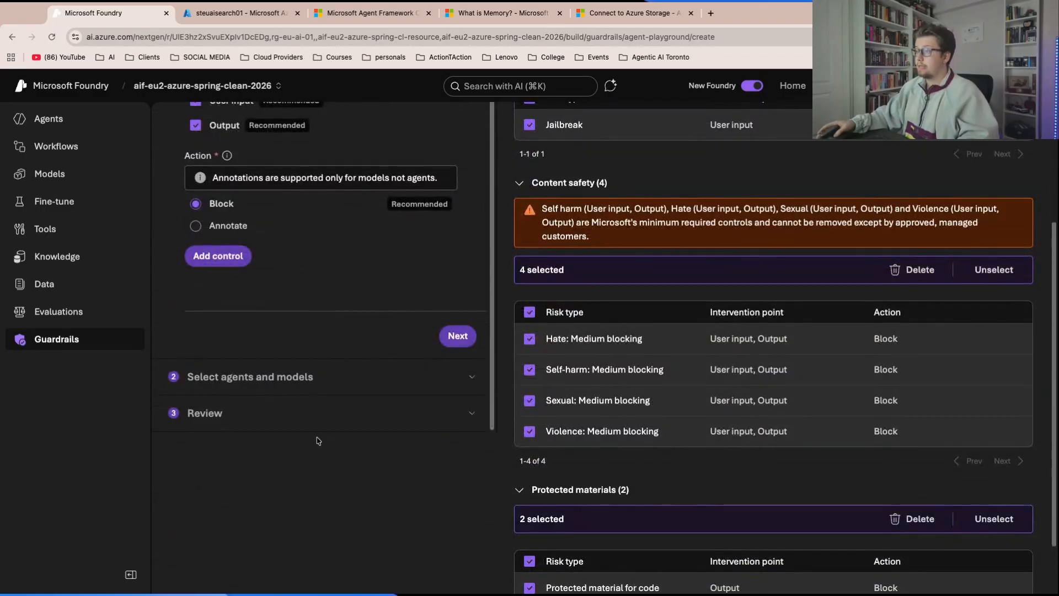
{"action": "scroll", "coordinate": [283, 273], "scroll_direction": "up", "scroll_amount": 1}
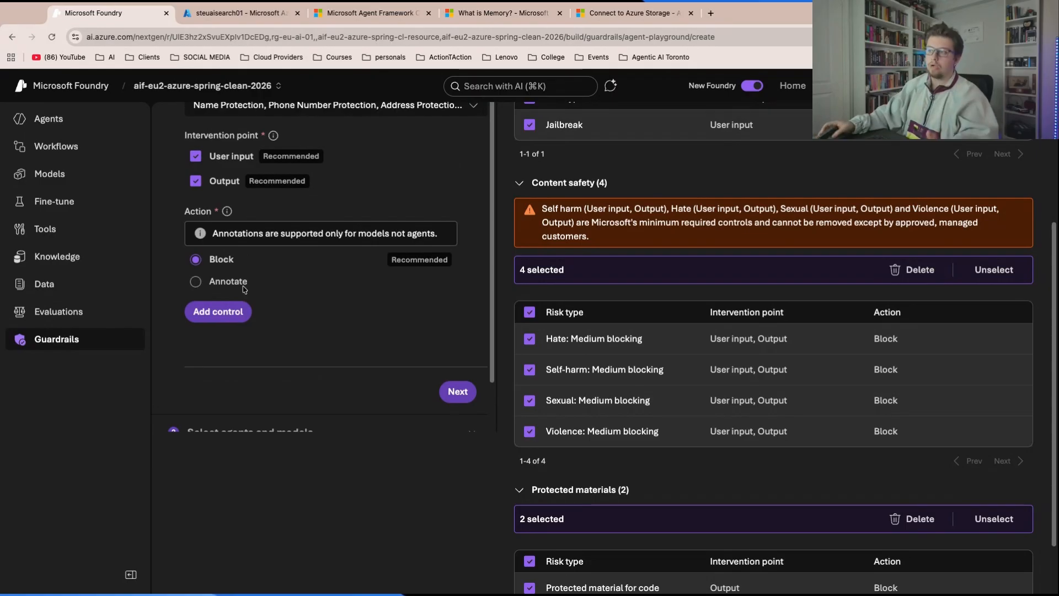
{"action": "scroll", "coordinate": [296, 315], "scroll_direction": "down", "scroll_amount": 4}
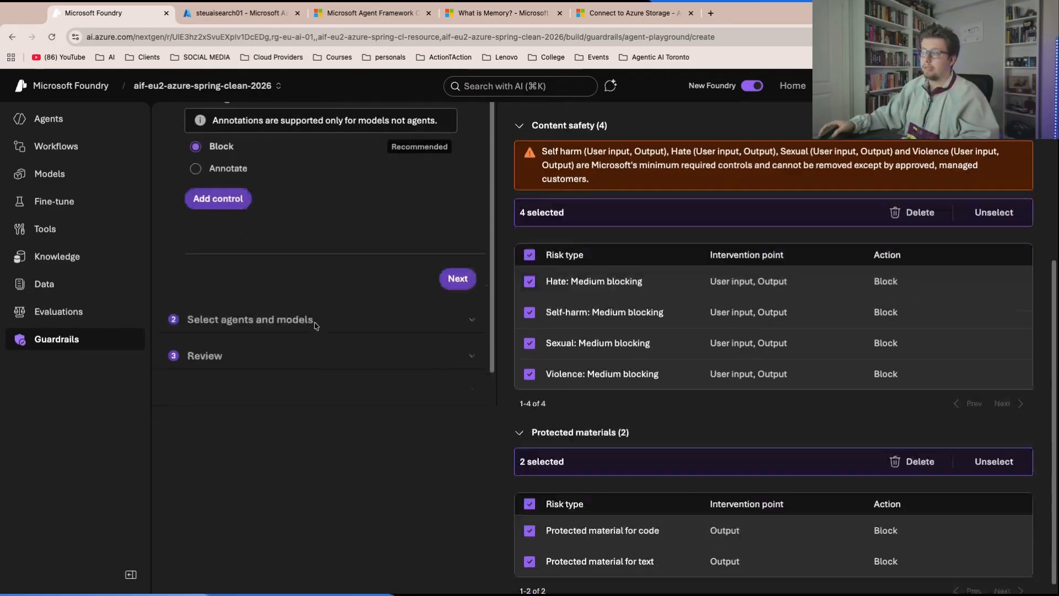
{"action": "left_click", "coordinate": [469, 273]}
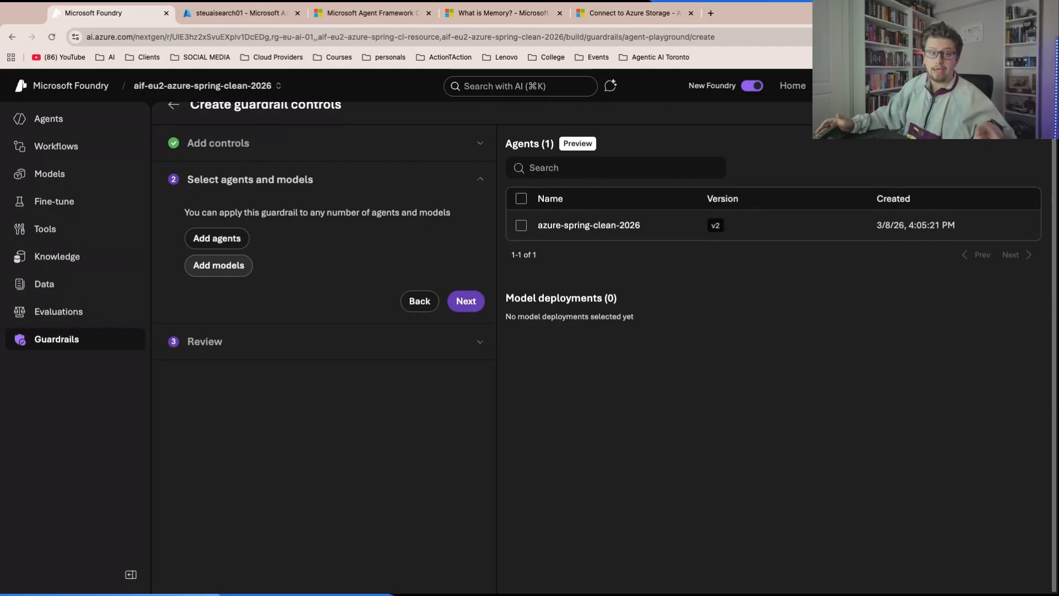
- Check which other agents can be added, cancel that, select azure-spring-clean-2026 and continue to the guardrail review
{"action": "left_click", "coordinate": [240, 243]}
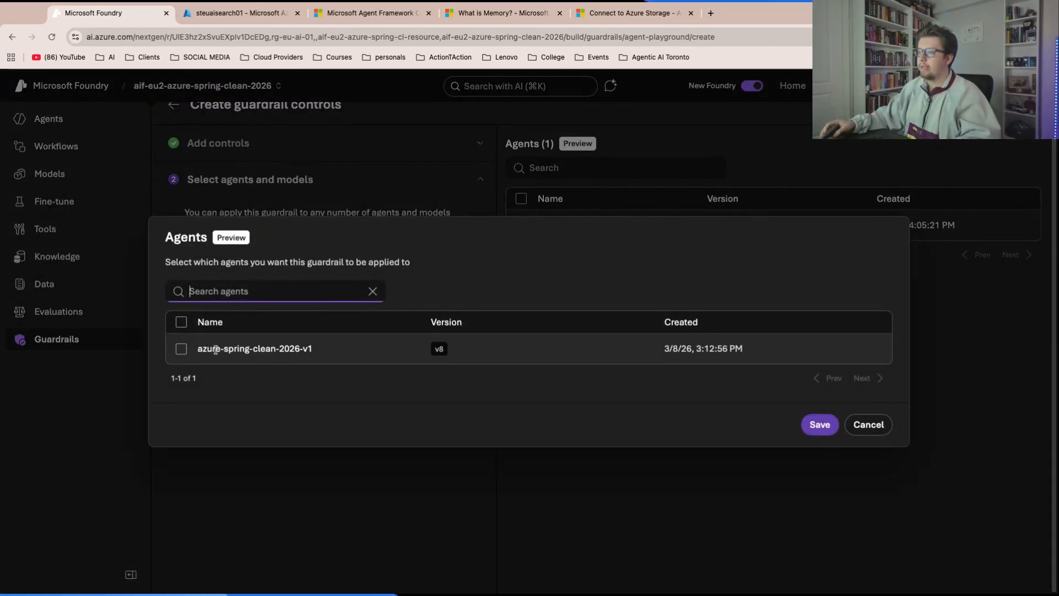
{"action": "left_click", "coordinate": [892, 429]}
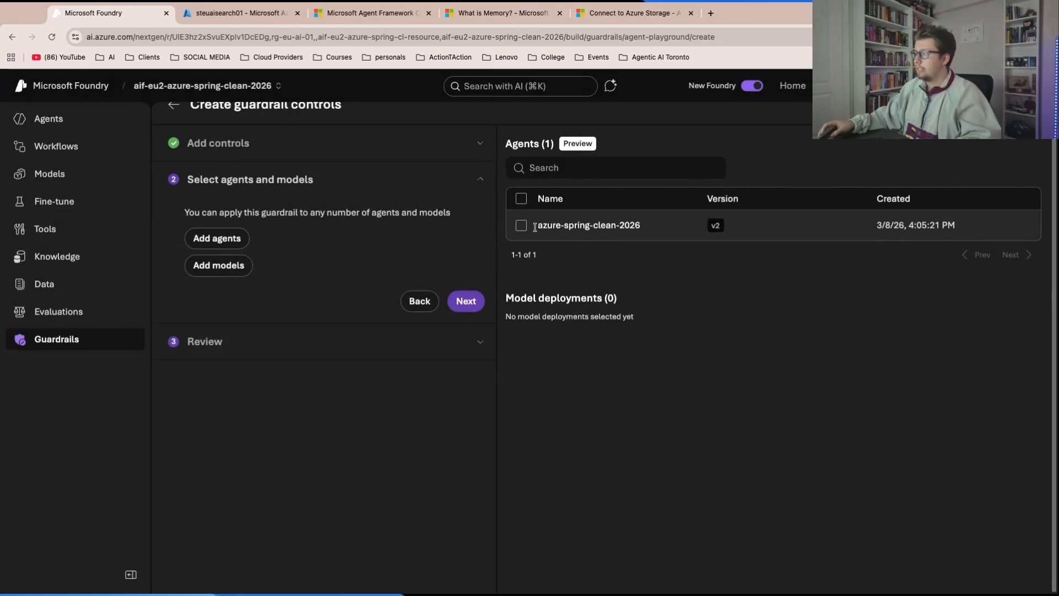
{"action": "left_click", "coordinate": [526, 230]}
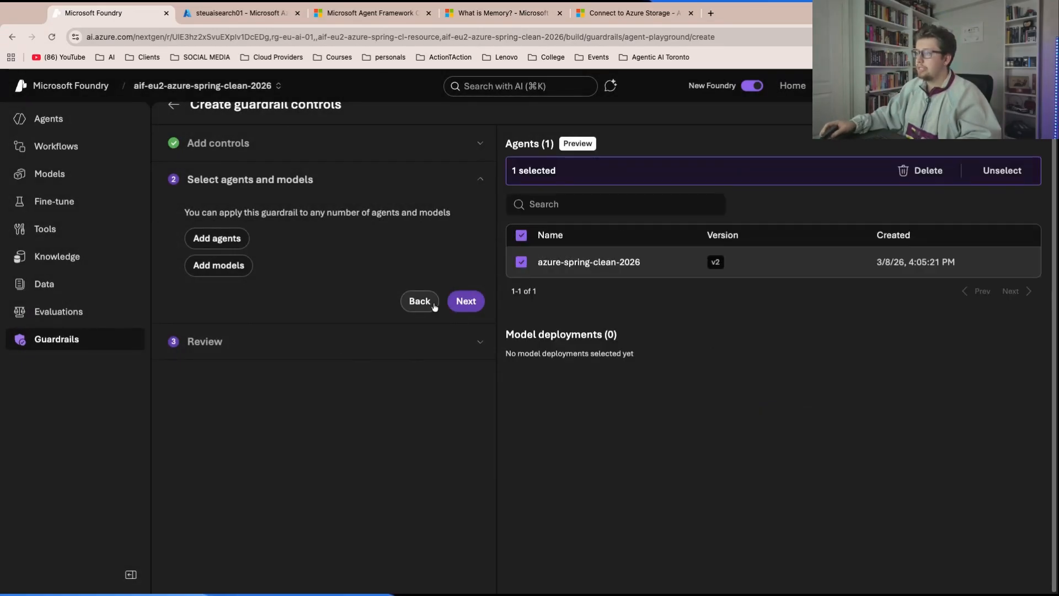
{"action": "left_click", "coordinate": [464, 301]}
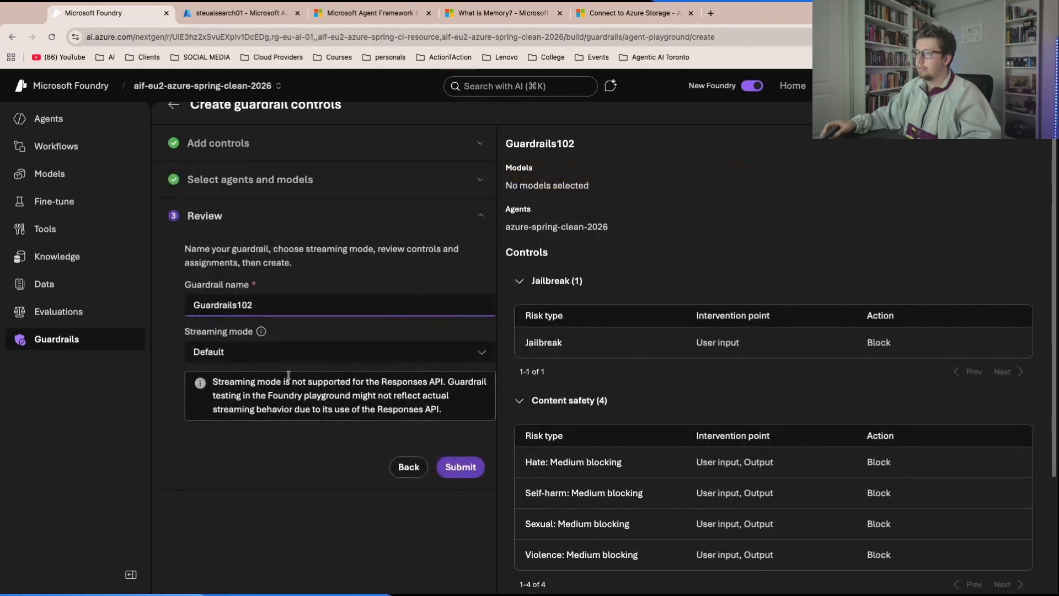
- Name the guardrail Guardrails-V12, keep the Default streaming mode, and submit it
{"action": "double_click", "coordinate": [268, 303]}
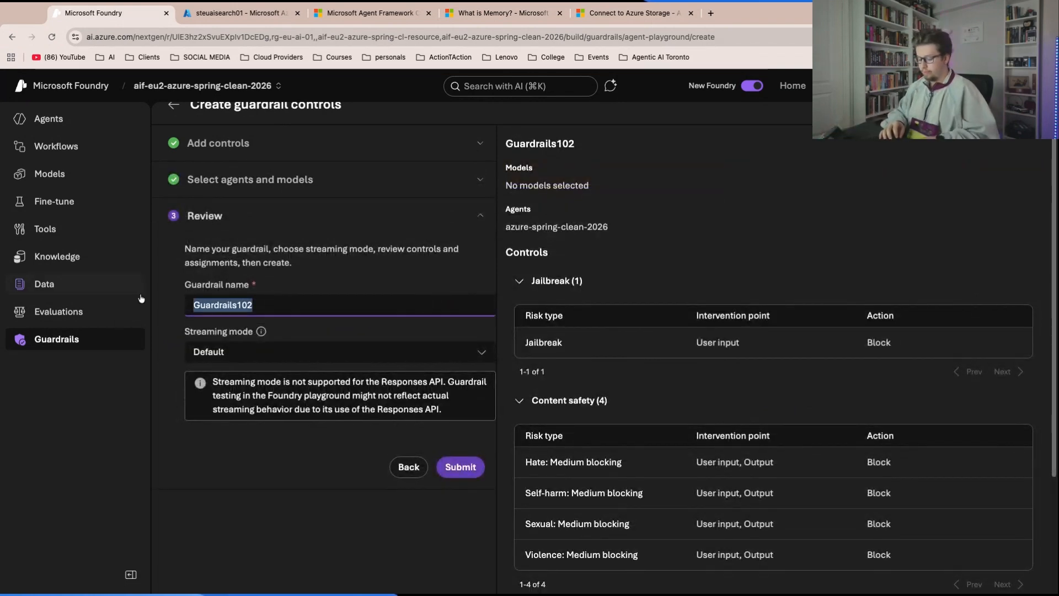
{"action": "type", "text": "Guar"}
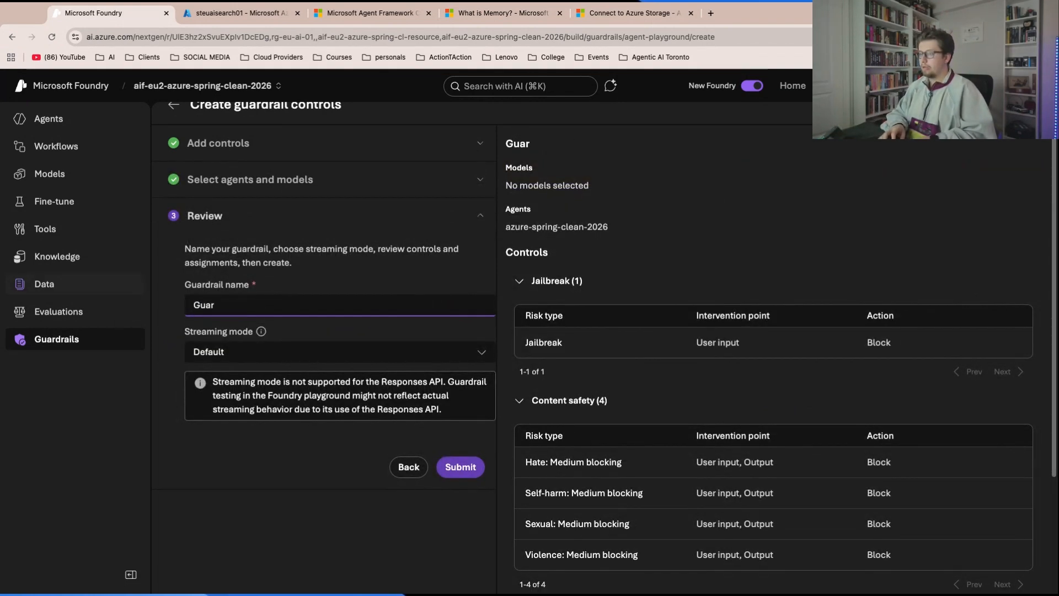
{"action": "type", "text": "drails"}
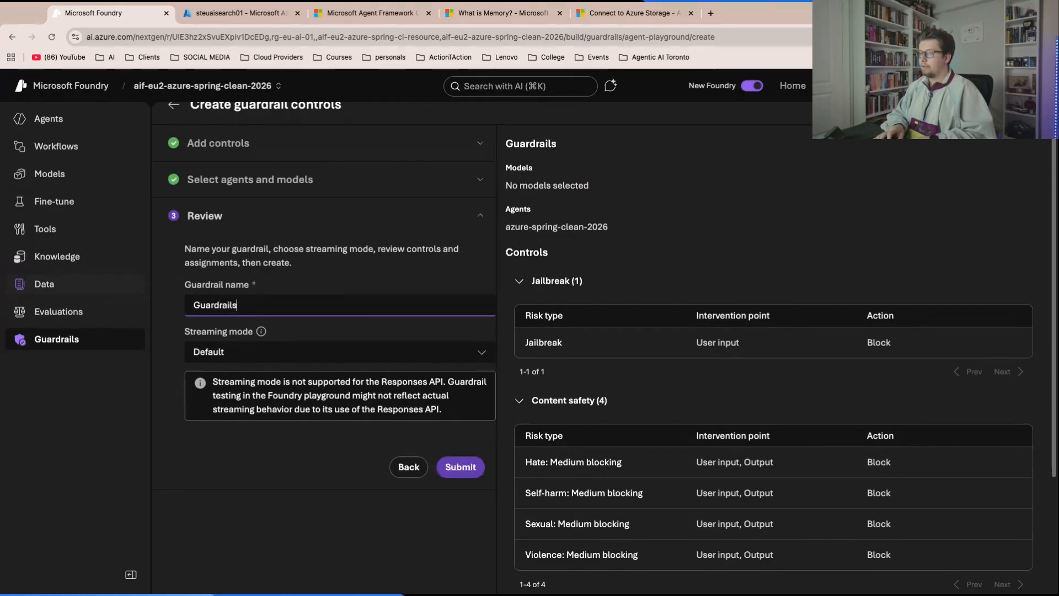
{"action": "type", "text": " V1"}
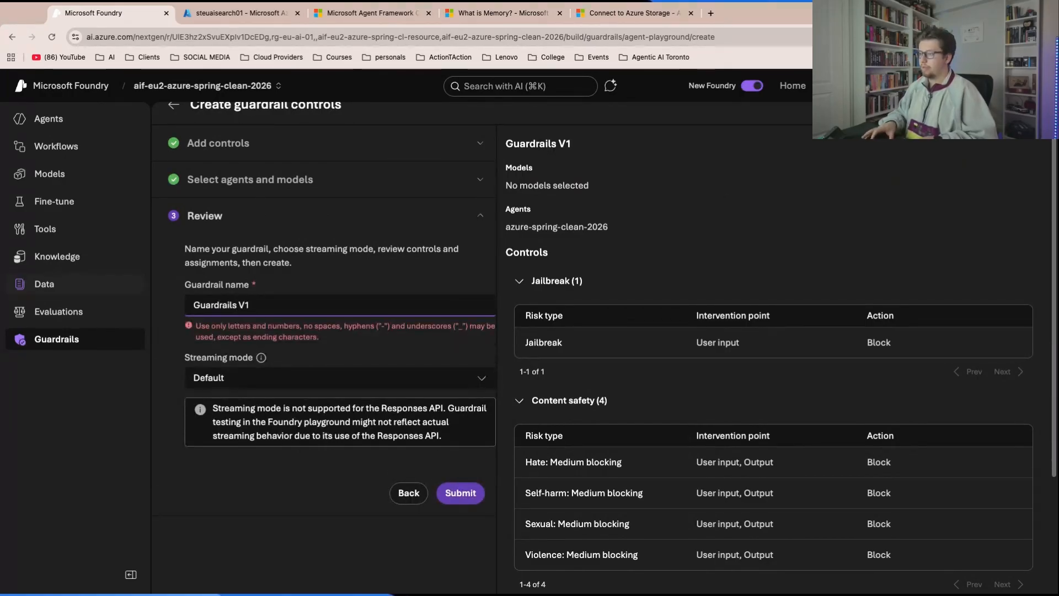
{"action": "key", "text": "BackSpace"}
{"action": "key", "text": "BackSpace"}
{"action": "key", "text": "BackSpace"}
{"action": "type", "text": "-V12"}
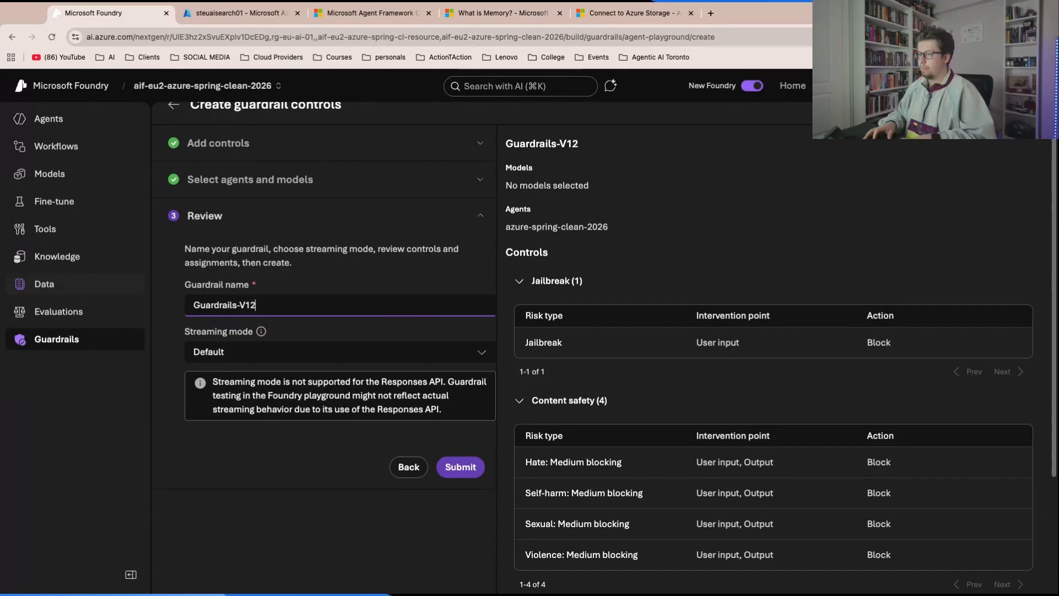
{"action": "left_click", "coordinate": [462, 468]}
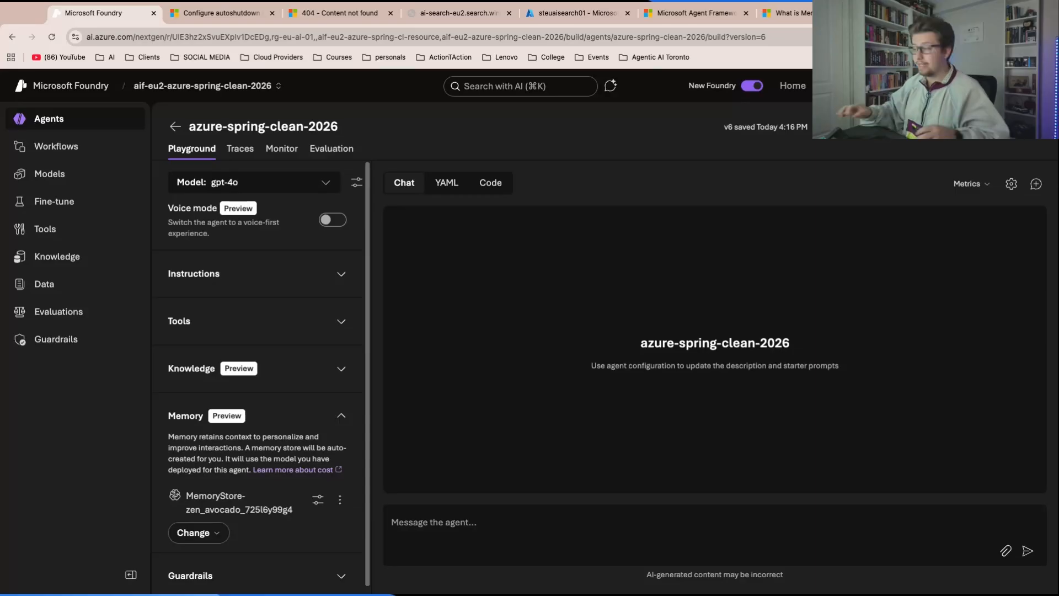
- Tell the agent about the environment with about 120 virtual machines and ask which internal governance naming conventions and tagging standards apply to new resources
{"action": "left_click", "coordinate": [482, 518]}
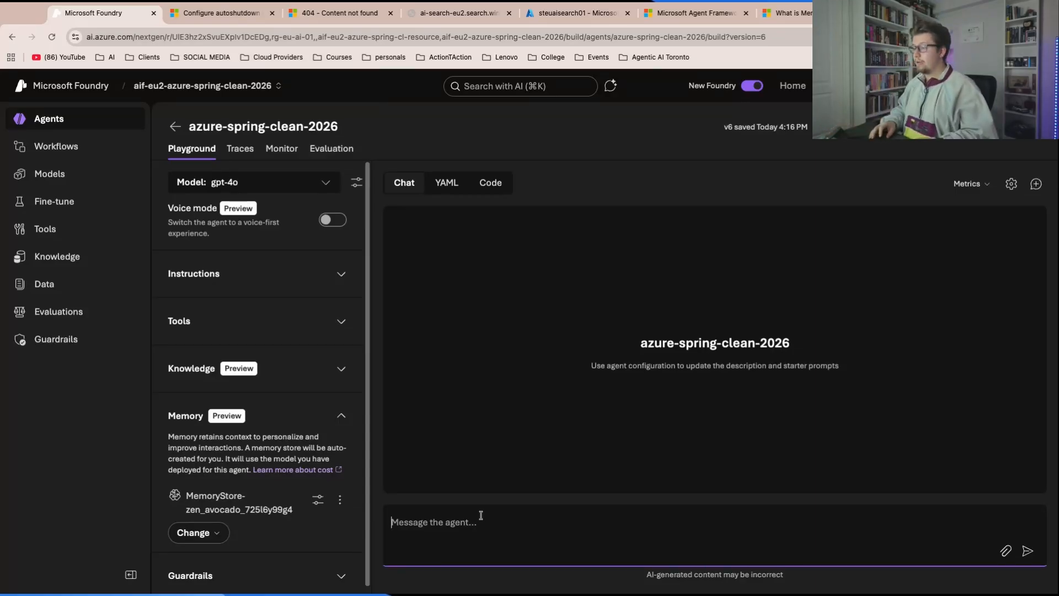
{"action": "type", "text": "I'm responsible for an Azure environment with about 120 virtual machines, several storage accounts, and multiple app services.  According to our internal governance documentation, what naming conventions and tagging standards should we follow when deploying new resources?"}
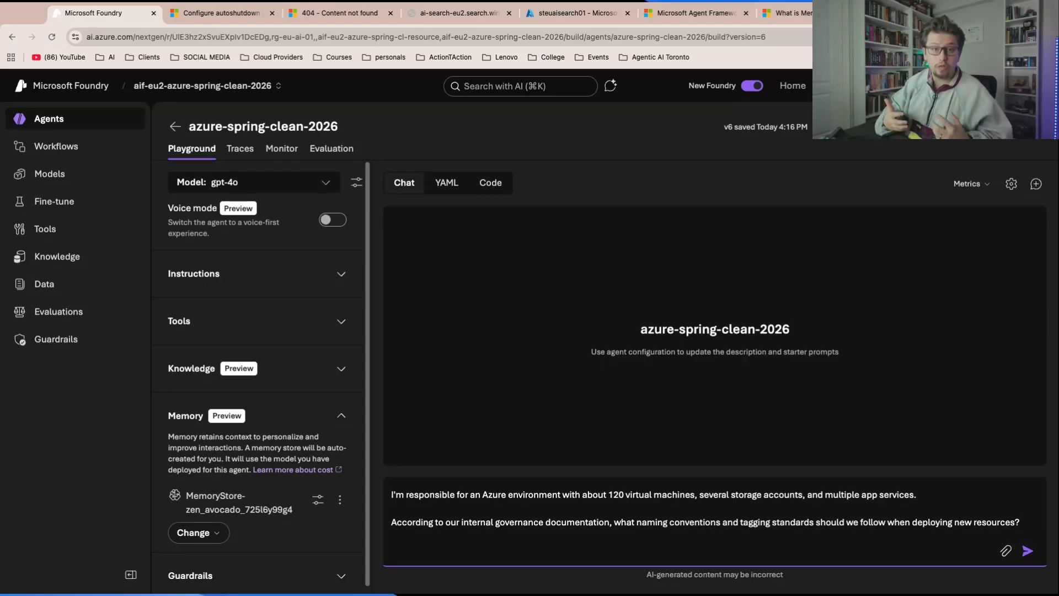
{"action": "key", "text": "Return"}
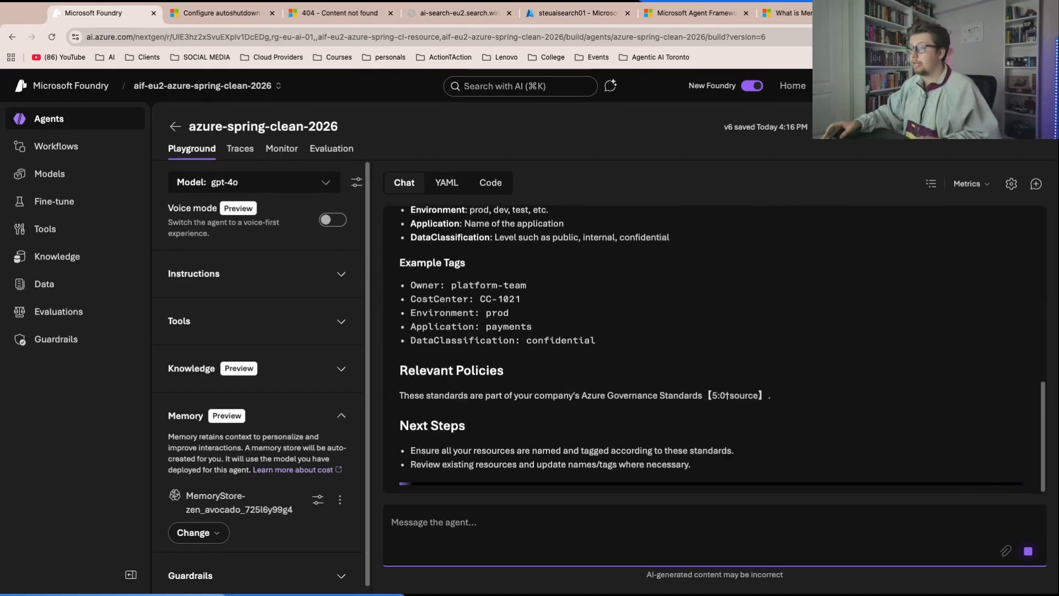
- Examine the naming conventions, environment codes and required tags in the agent's governance answer
{"action": "scroll", "coordinate": [517, 406], "scroll_direction": "up", "scroll_amount": 5}
{"action": "scroll", "coordinate": [517, 406], "scroll_direction": "up", "scroll_amount": 2}
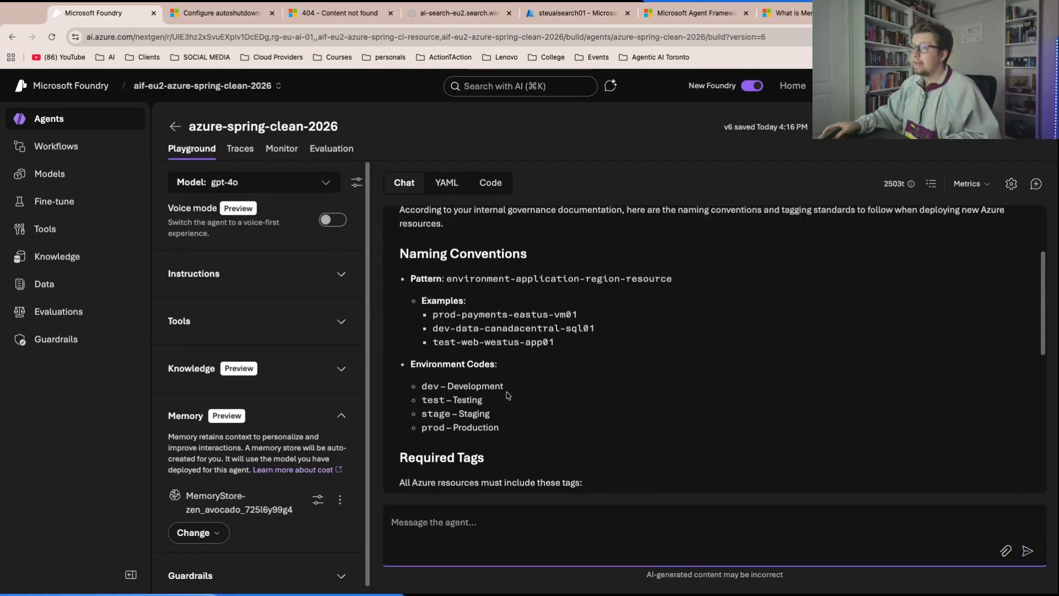
{"action": "scroll", "coordinate": [469, 386], "scroll_direction": "down", "scroll_amount": 8}
{"action": "scroll", "coordinate": [447, 359], "scroll_direction": "up", "scroll_amount": 8}
{"action": "scroll", "coordinate": [443, 344], "scroll_direction": "up", "scroll_amount": 3}
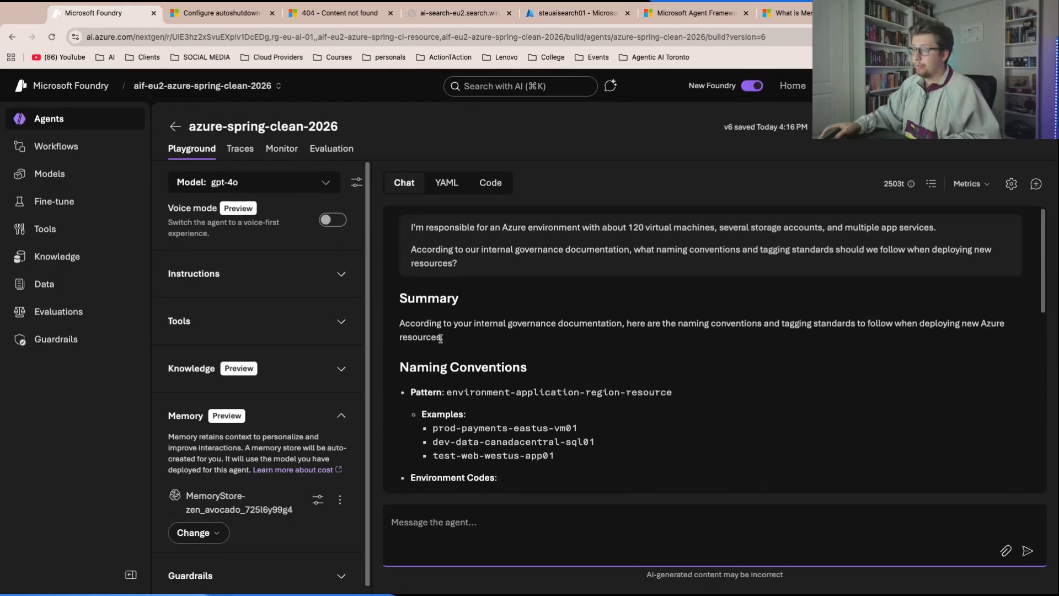
{"action": "scroll", "coordinate": [419, 309], "scroll_direction": "down", "scroll_amount": 1}
{"action": "mouse_move", "coordinate": [403, 283]}
{"action": "left_mouse_down"}
{"action": "mouse_move", "coordinate": [597, 366]}
{"action": "mouse_move", "coordinate": [493, 370]}
{"action": "left_mouse_up"}
{"action": "scroll", "coordinate": [493, 370], "scroll_direction": "down", "scroll_amount": 2}
{"action": "left_click_drag", "start_coordinate": [410, 325], "coordinate": [490, 381]}
{"action": "scroll", "coordinate": [406, 267], "scroll_direction": "down", "scroll_amount": 4}
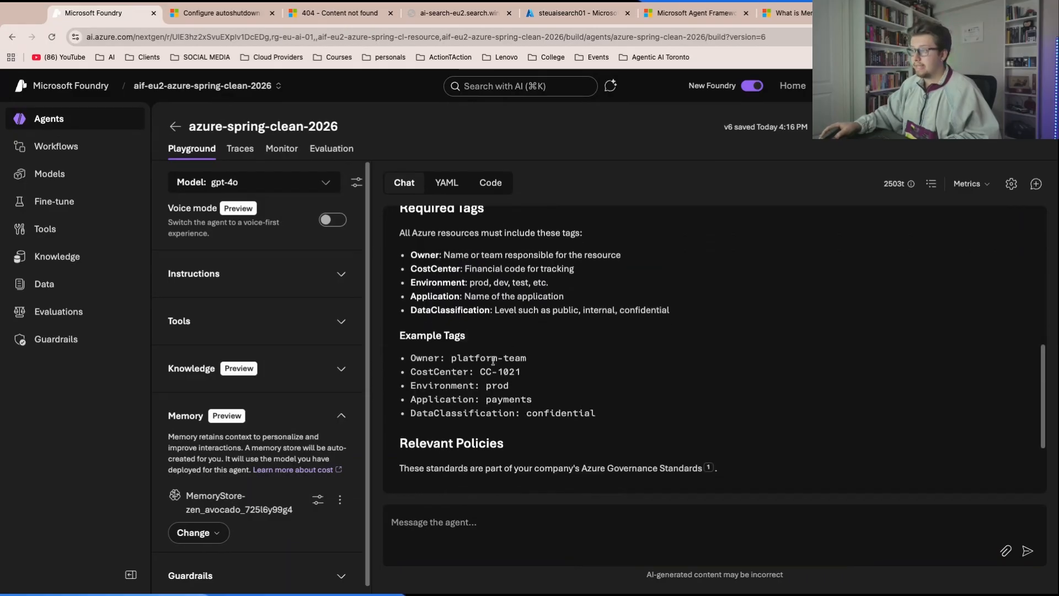
- Check the example tags, relevant policies, next steps and cited source document of the governance answer
{"action": "left_click_drag", "start_coordinate": [401, 337], "coordinate": [579, 412]}
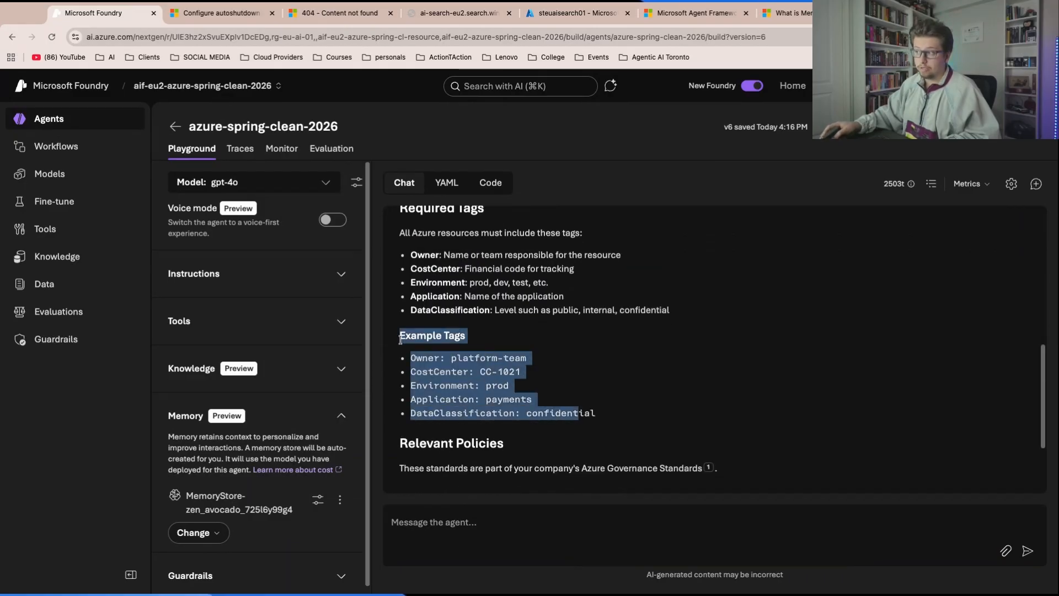
{"action": "left_click", "coordinate": [643, 419]}
{"action": "scroll", "coordinate": [618, 411], "scroll_direction": "down", "scroll_amount": 3}
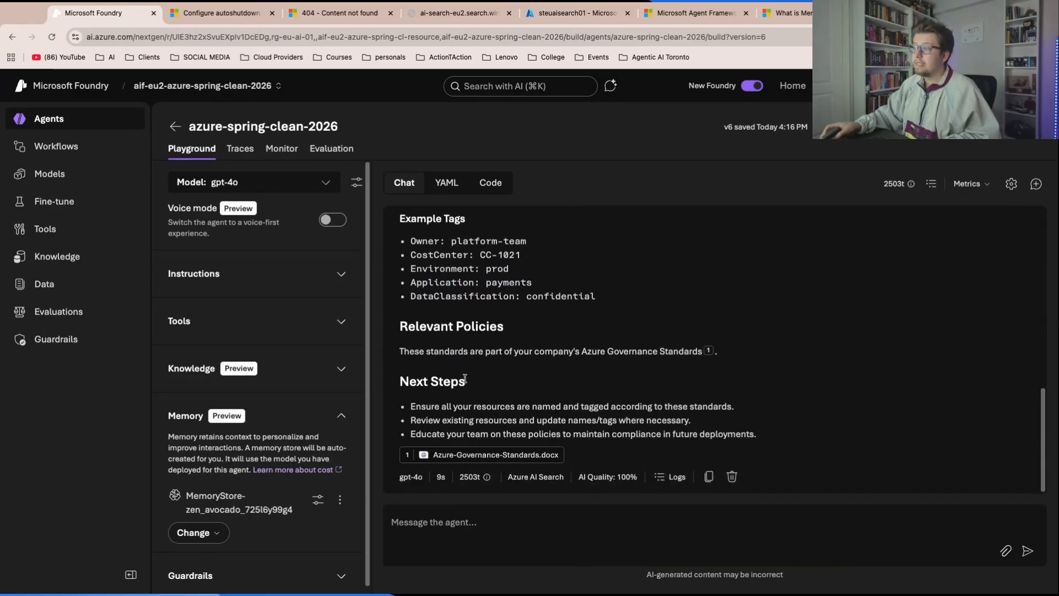
{"action": "mouse_move", "coordinate": [447, 461]}
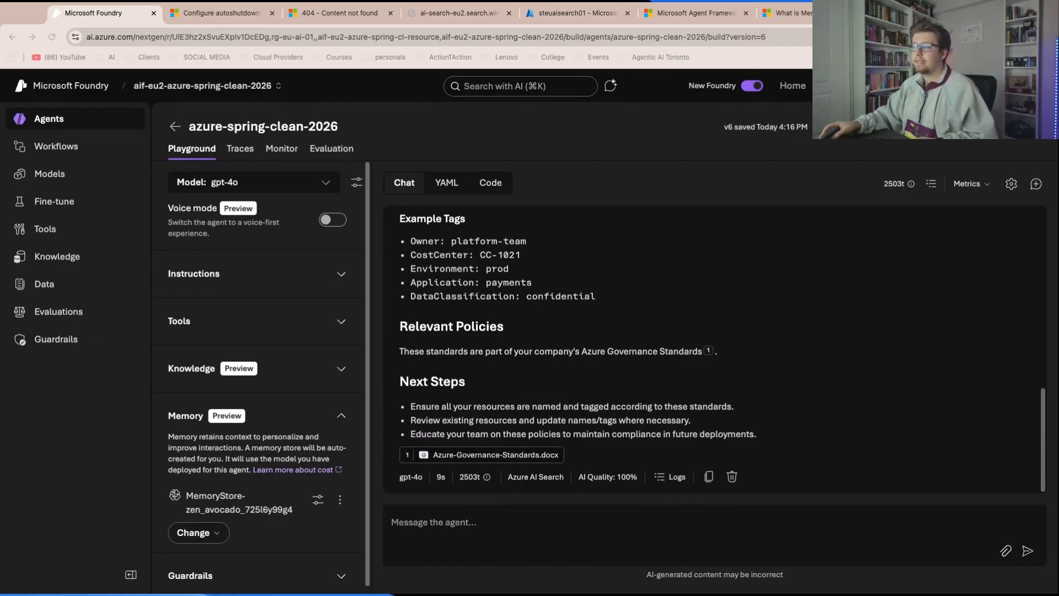
- Ask the agent for the latest Azure cost optimization strategies and best practices for this environment's size, searching Microsoft's official documentation and providing links
{"action": "left_click", "coordinate": [627, 527]}
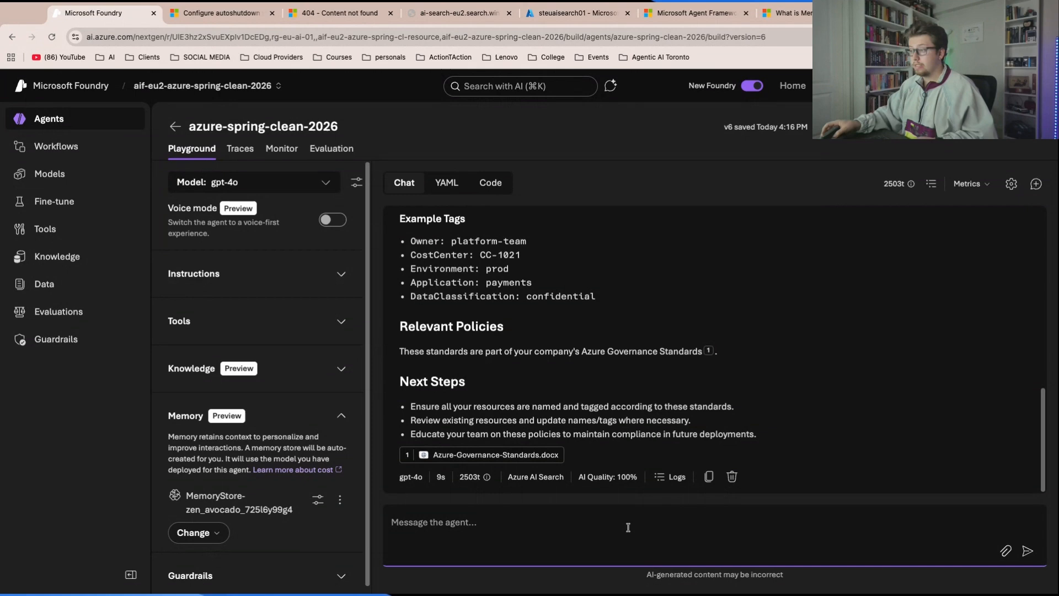
{"action": "type", "text": "Based on the size of my environment, what are the latest Azure cost optimization strategies and best practices we should consider?"}
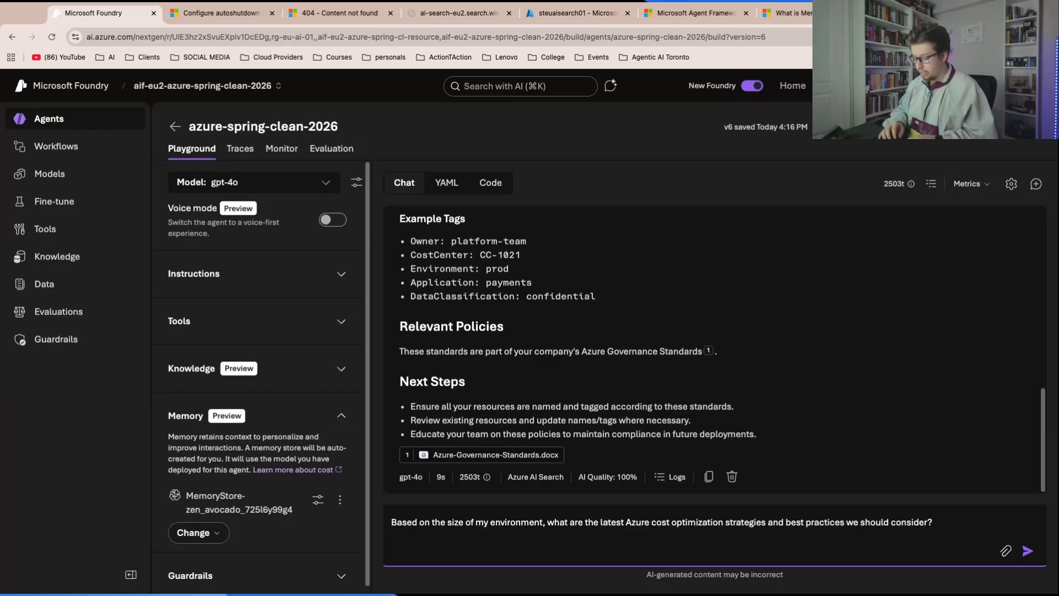
{"action": "type", "text": "make sure to"}
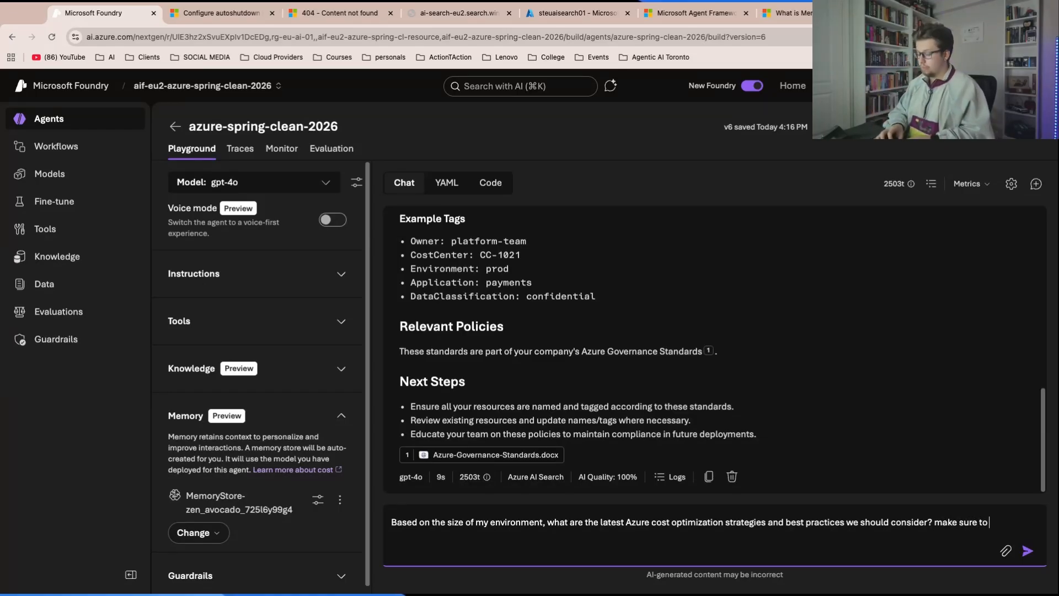
{"action": "type", "text": " search micoros"}
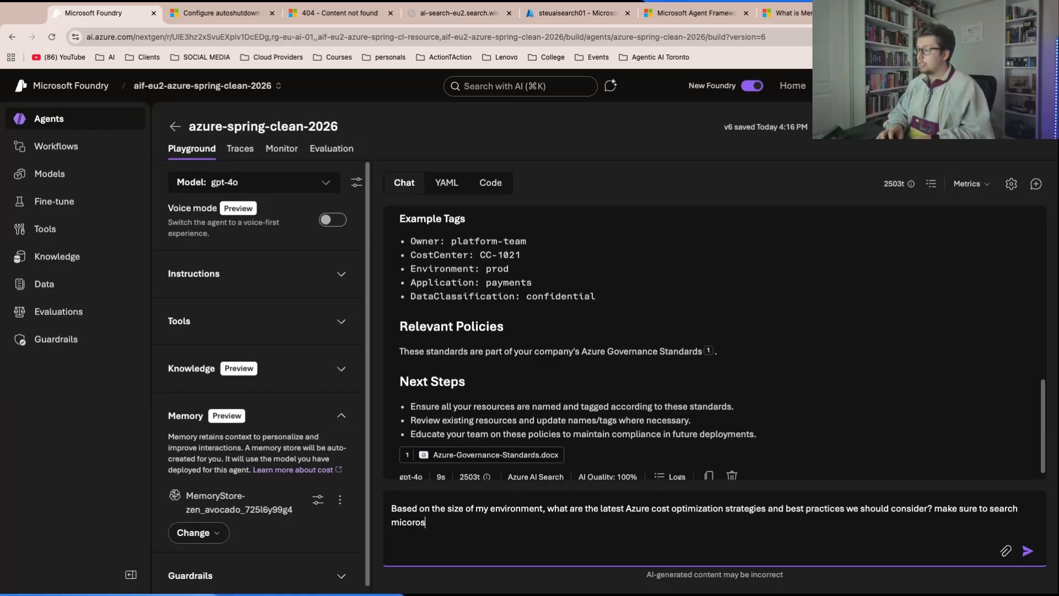
{"action": "type", "text": "ft official do"}
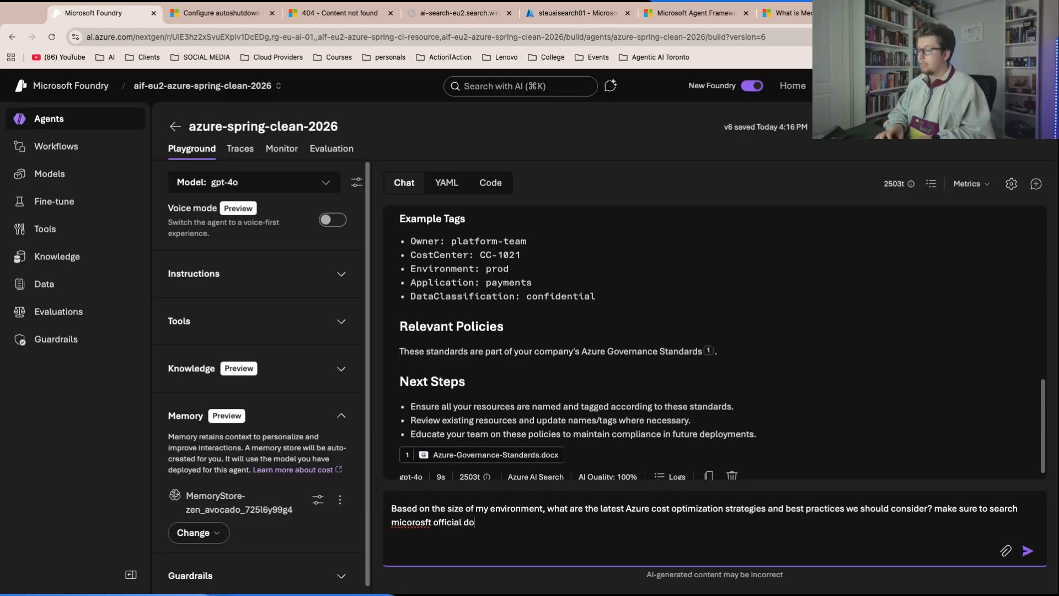
{"action": "type", "text": "cumentation and provi"}
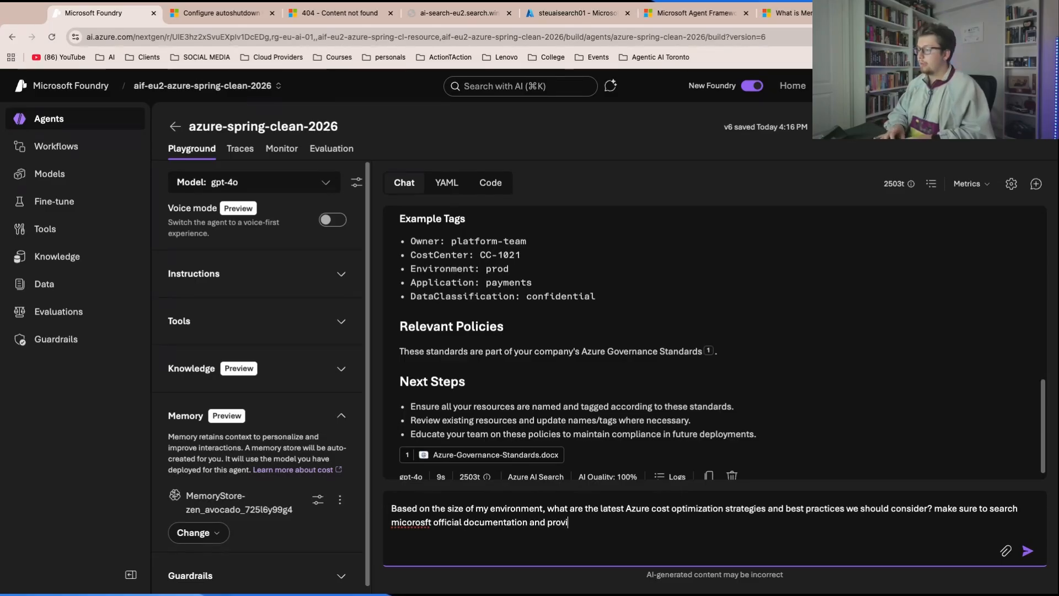
{"action": "type", "text": "de the proper "}
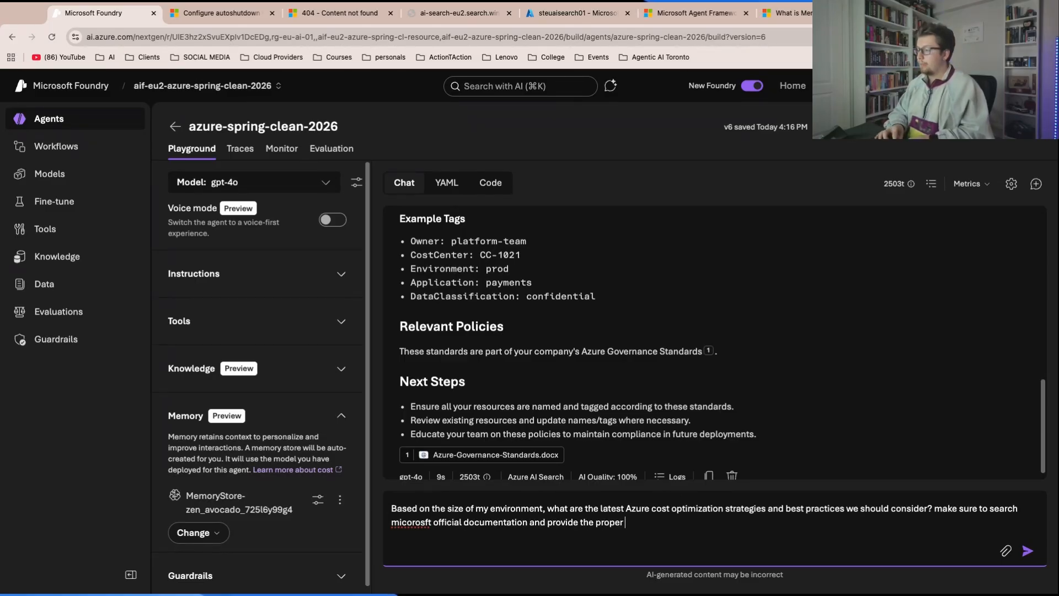
{"action": "type", "text": "links for me to take "}
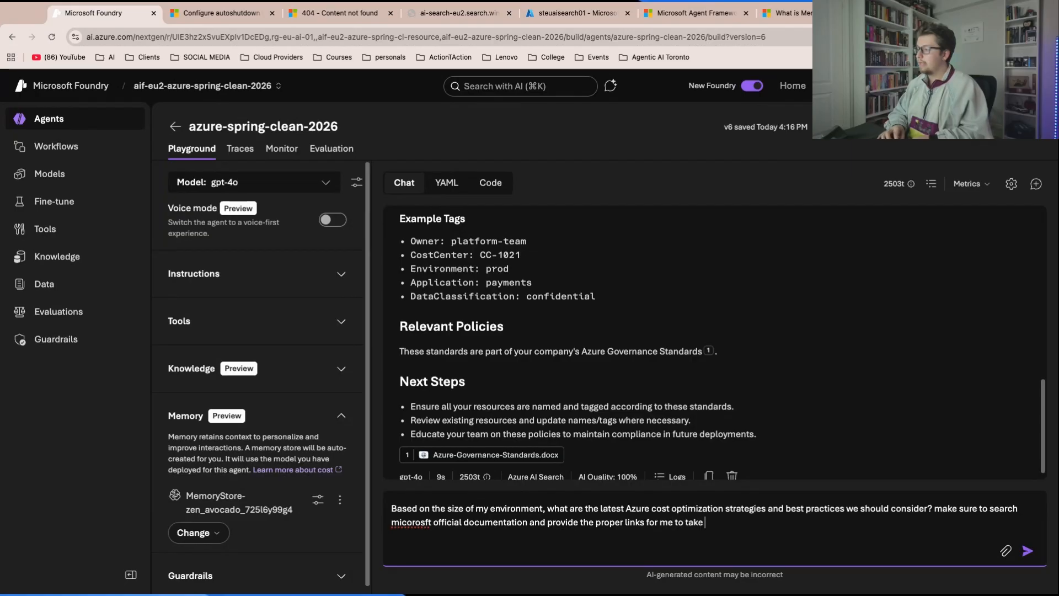
{"action": "type", "text": "a look"}
{"action": "key", "text": "Return"}
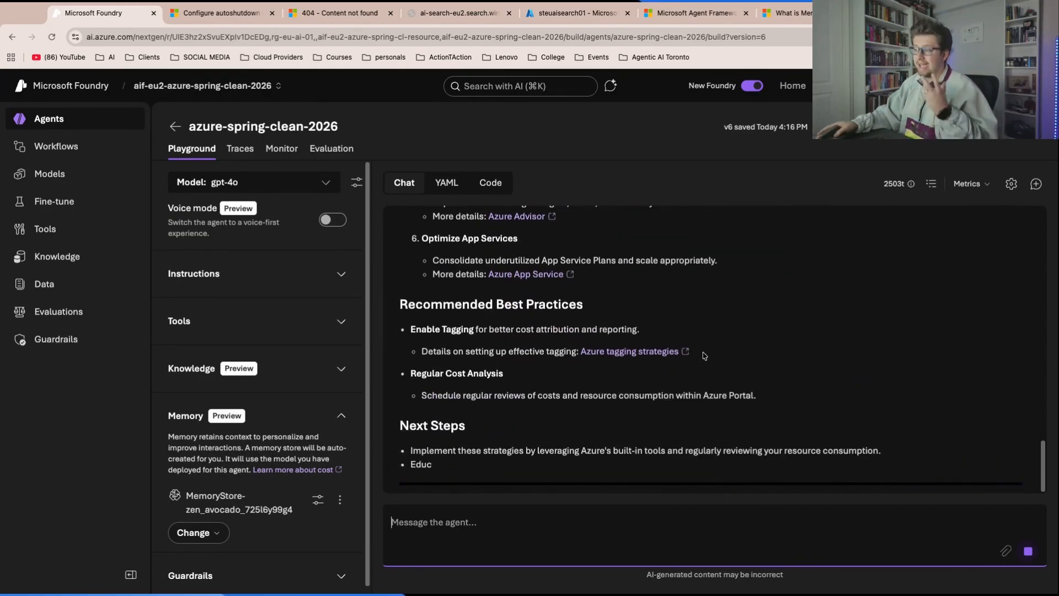
- Look through the cost optimization answer and open its first cited source, Cost optimization strategies for startups on Azure
{"action": "scroll", "coordinate": [704, 356], "scroll_direction": "up", "scroll_amount": 15}
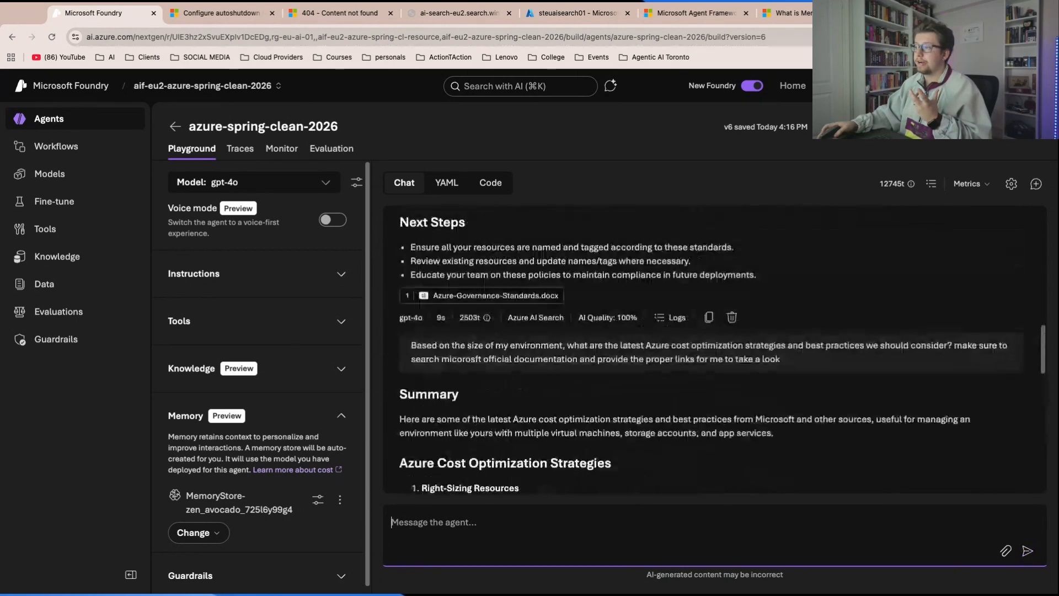
{"action": "scroll", "coordinate": [600, 417], "scroll_direction": "down", "scroll_amount": 15}
{"action": "scroll", "coordinate": [552, 356], "scroll_direction": "up", "scroll_amount": 3}
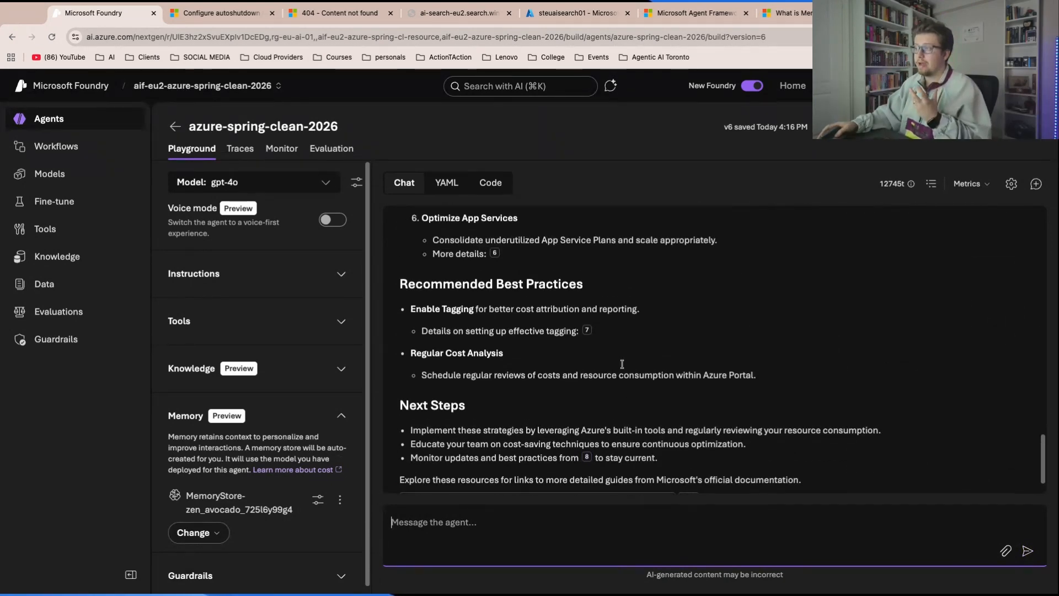
{"action": "scroll", "coordinate": [550, 354], "scroll_direction": "down", "scroll_amount": 3}
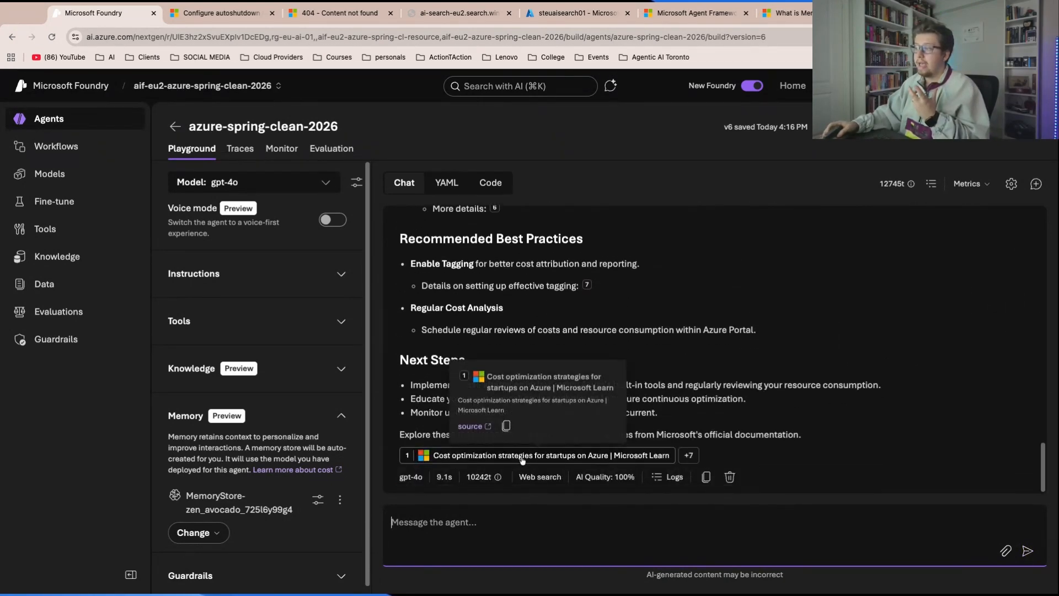
{"action": "left_click", "coordinate": [523, 463]}
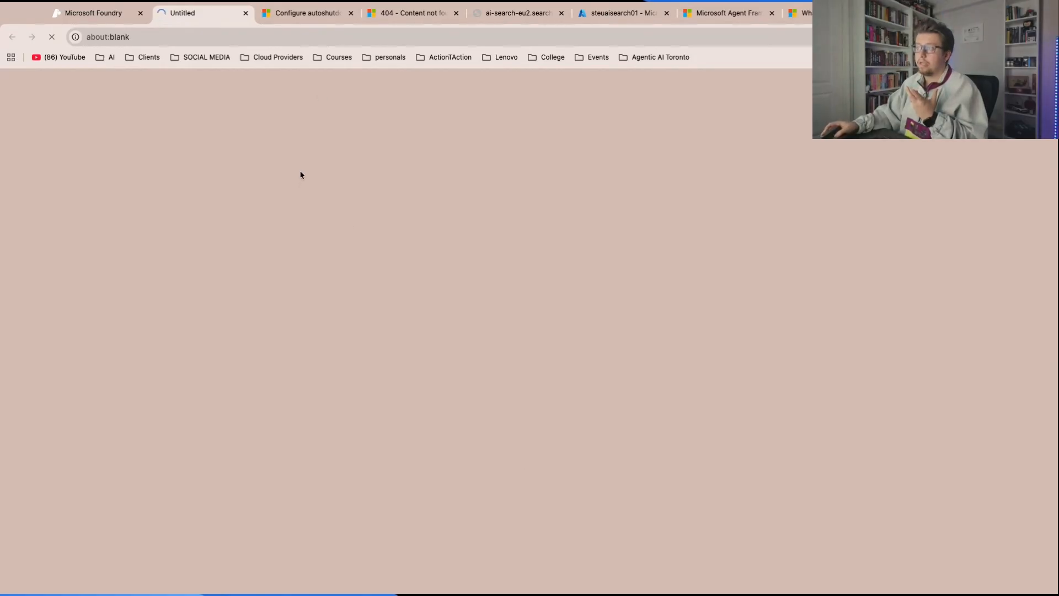
- Close the leftover autoshutdown and 404 pages, and look over the Cost Management + Billing documentation
{"action": "left_click", "coordinate": [351, 13]}
{"action": "left_click", "coordinate": [351, 13]}
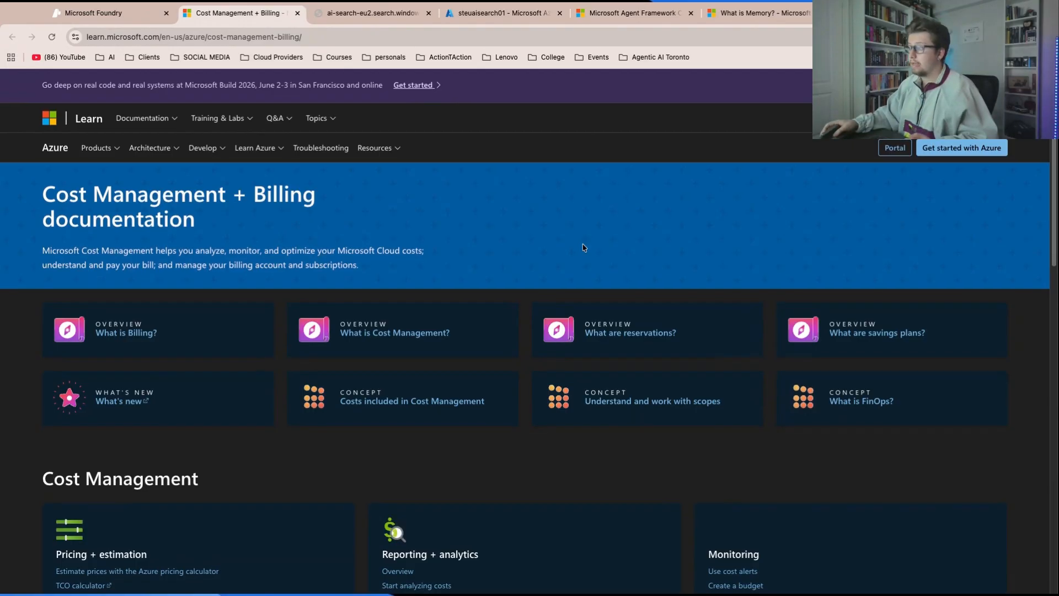
{"action": "scroll", "coordinate": [583, 248], "scroll_direction": "down", "scroll_amount": 5}
{"action": "scroll", "coordinate": [603, 433], "scroll_direction": "up", "scroll_amount": 5}
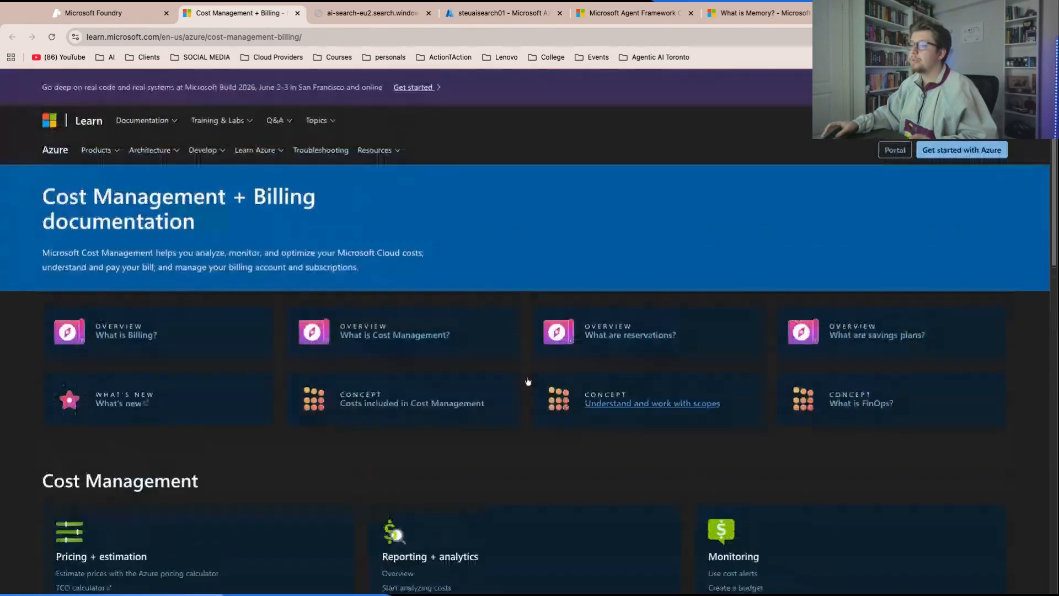
- Return to the agent chat in Microsoft Foundry and examine the listed cost optimization strategies and their source citations
{"action": "left_click", "coordinate": [128, 17]}
{"action": "scroll", "coordinate": [581, 373], "scroll_direction": "up", "scroll_amount": 4}
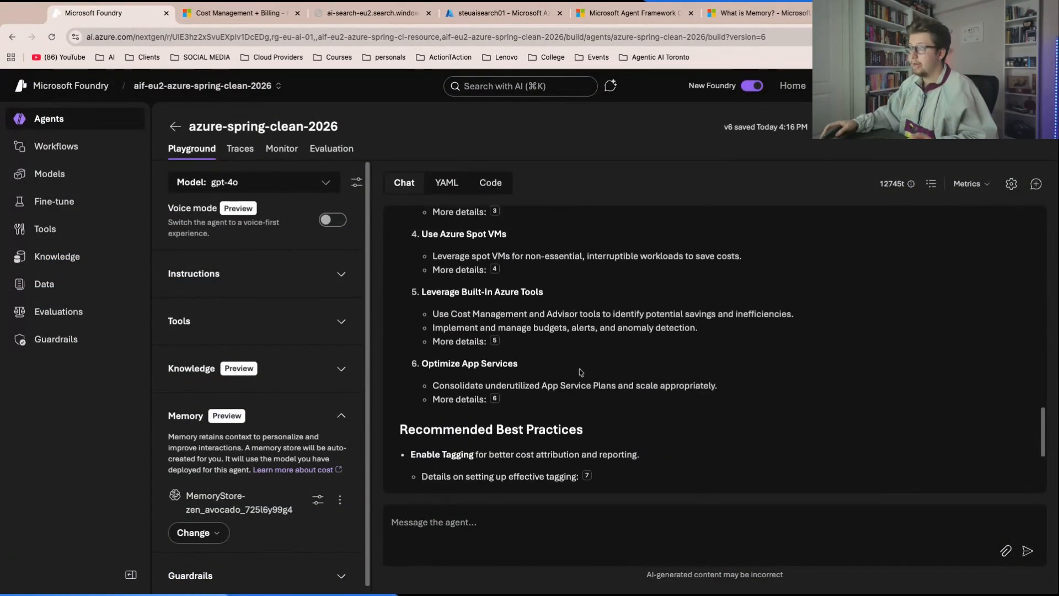
{"action": "scroll", "coordinate": [572, 374], "scroll_direction": "up", "scroll_amount": 7}
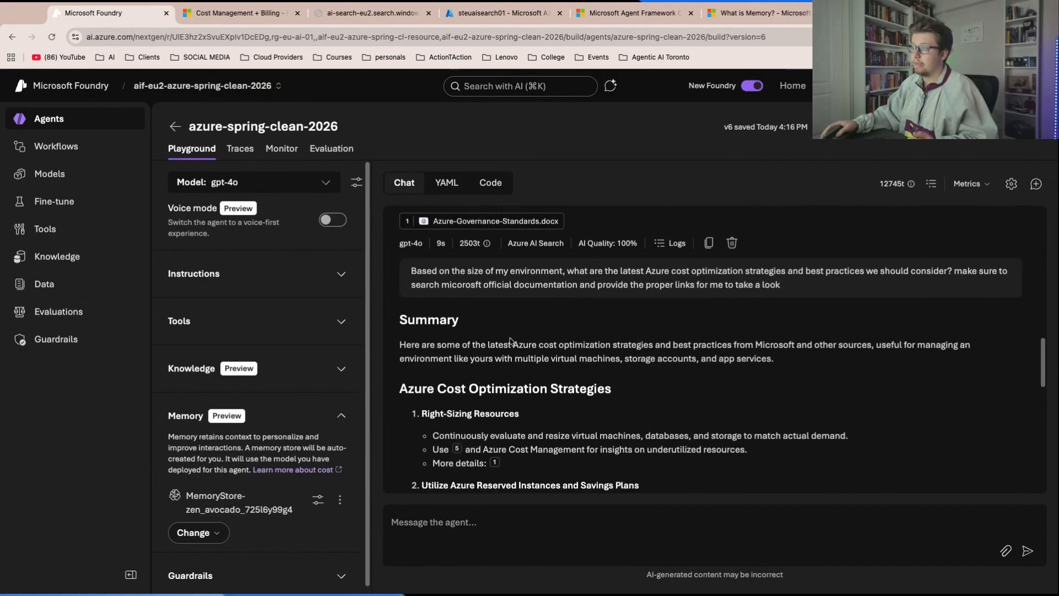
{"action": "scroll", "coordinate": [511, 340], "scroll_direction": "down", "scroll_amount": 1}
{"action": "scroll", "coordinate": [490, 353], "scroll_direction": "down", "scroll_amount": 1}
{"action": "mouse_move", "coordinate": [494, 367]}
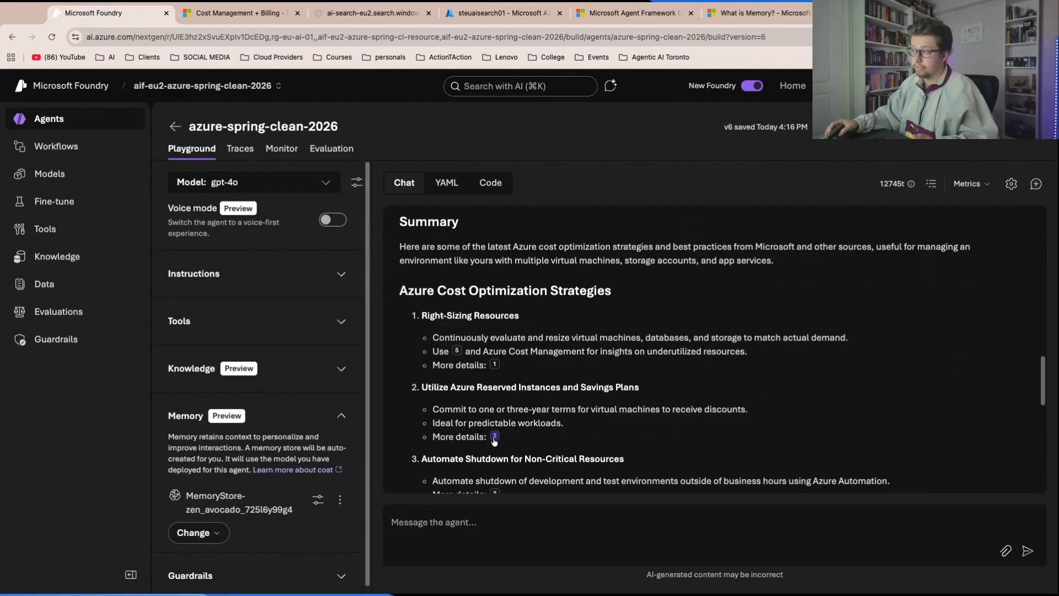
{"action": "mouse_move", "coordinate": [495, 439]}
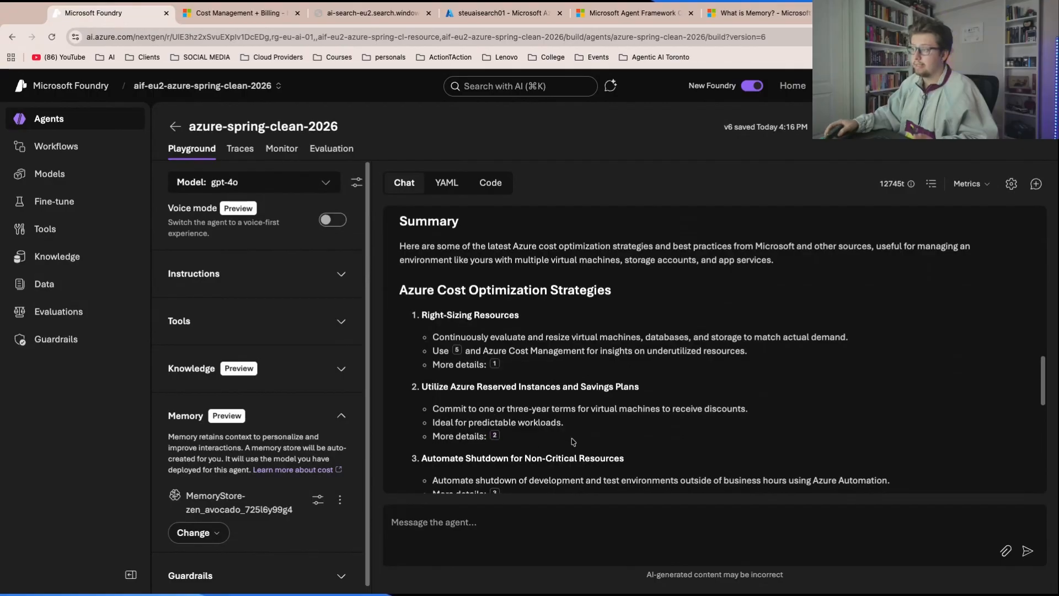
{"action": "scroll", "coordinate": [507, 430], "scroll_direction": "down", "scroll_amount": 1}
{"action": "scroll", "coordinate": [507, 431], "scroll_direction": "down", "scroll_amount": 1}
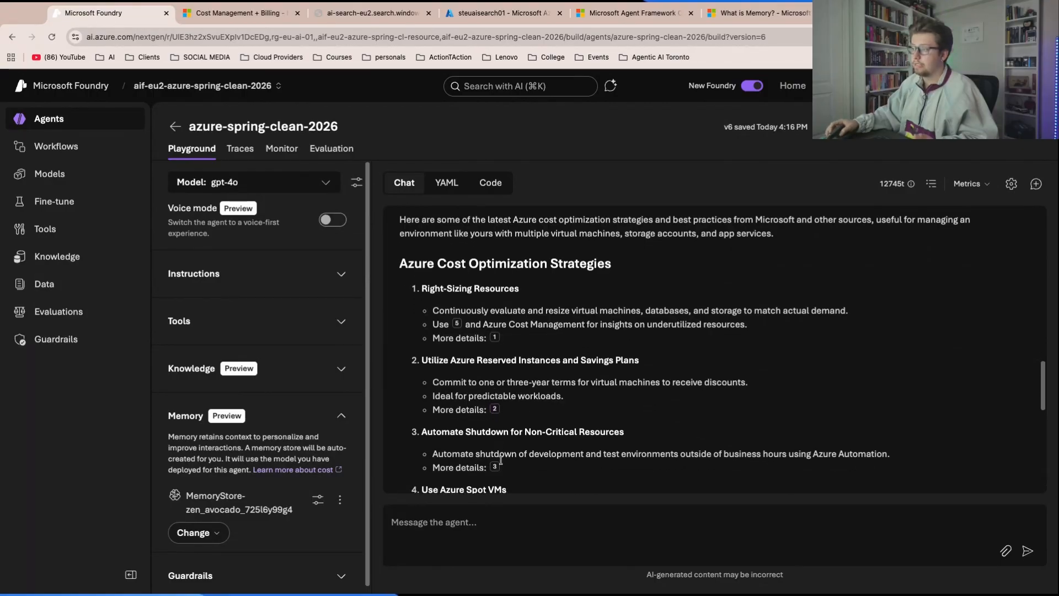
- Look through the rest of the cost optimization answer and attach azure_environment_inventory.pdf to a new chat message
{"action": "scroll", "coordinate": [630, 459], "scroll_direction": "down", "scroll_amount": 5}
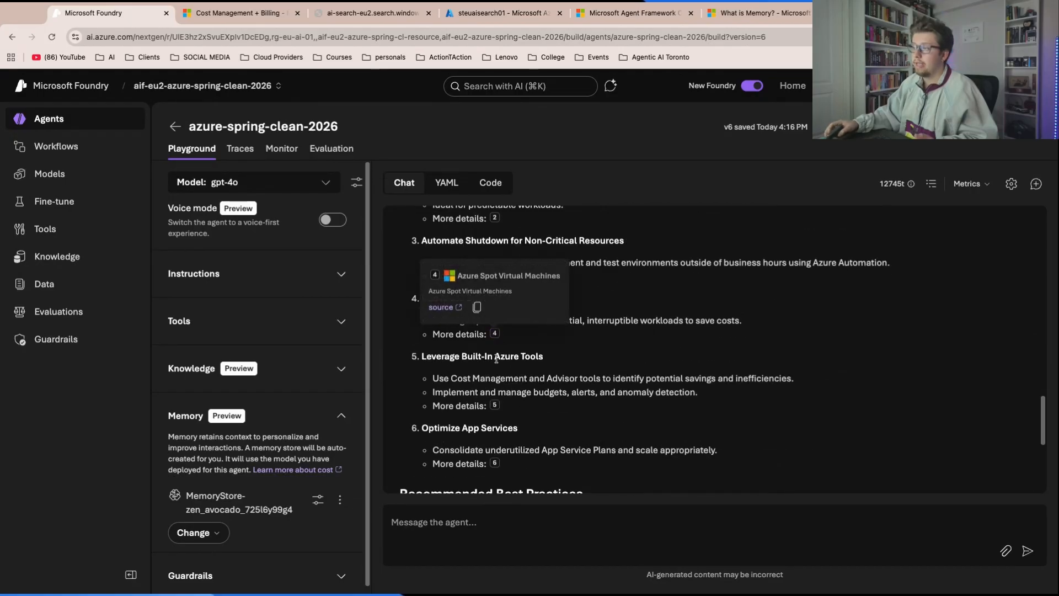
{"action": "scroll", "coordinate": [513, 414], "scroll_direction": "down", "scroll_amount": 5}
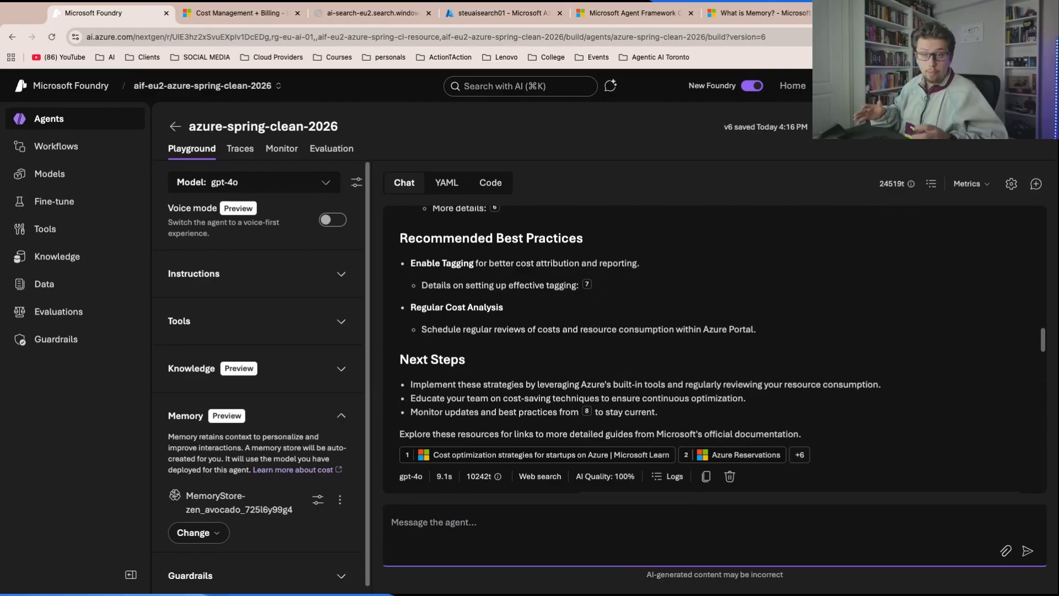
{"action": "left_click", "coordinate": [1005, 552]}
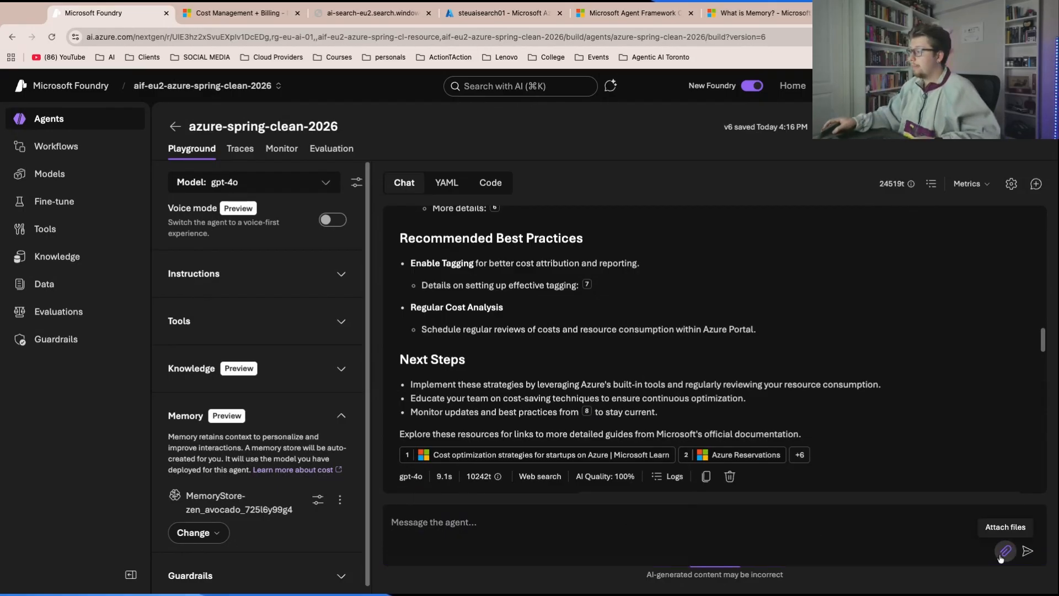
{"action": "left_click", "coordinate": [831, 431]}
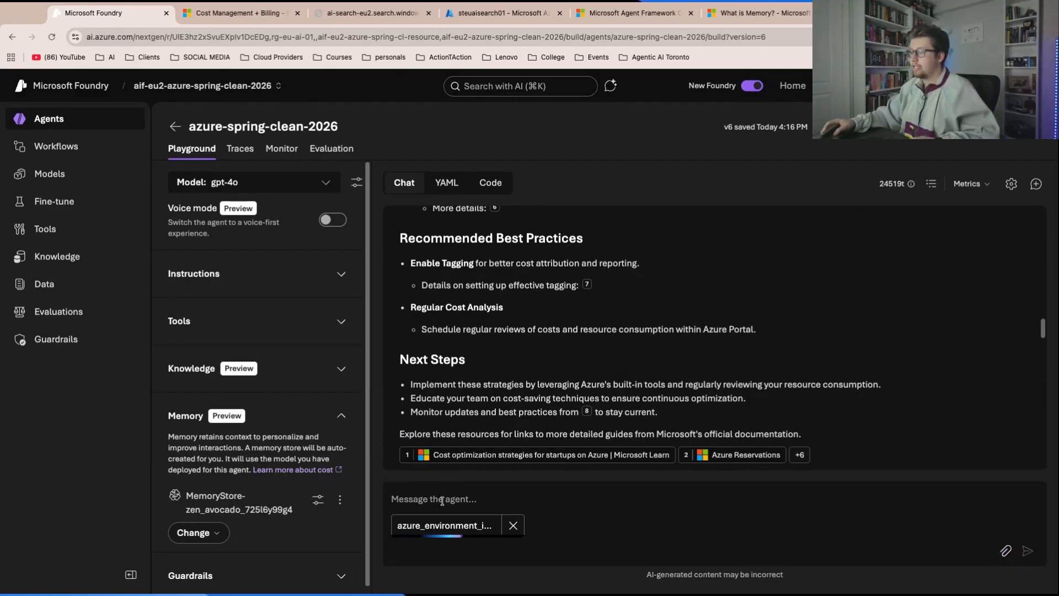
- Ask the agent to analyze the uploaded inventory for idle VMs, unattached disks, underutilized services and unused networking resources, and estimate potential monthly savings
{"action": "left_click", "coordinate": [452, 485]}
{"action": "key", "text": "ctrl+v"}
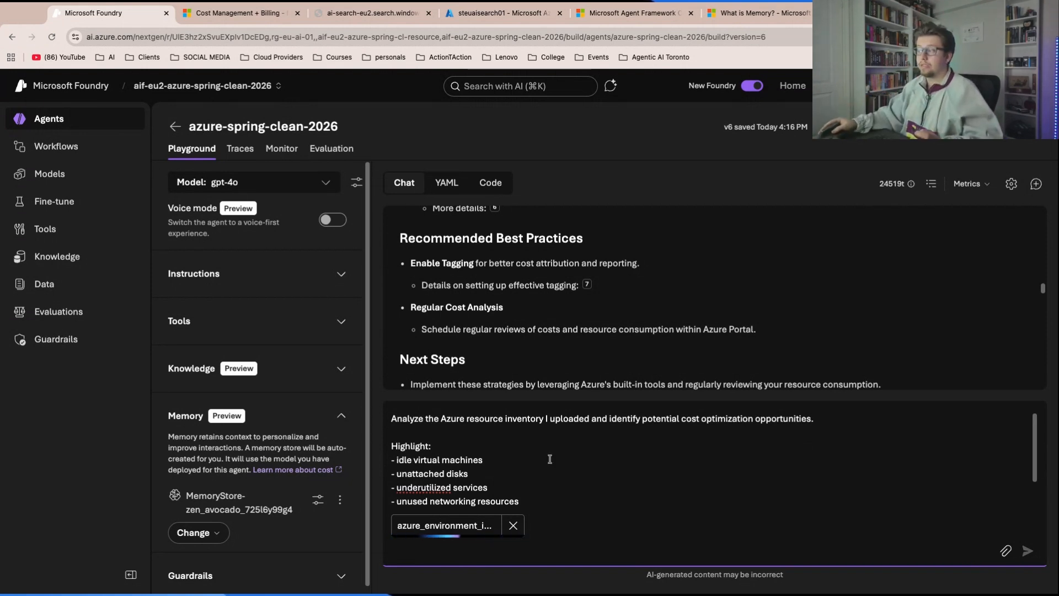
{"action": "scroll", "coordinate": [557, 462], "scroll_direction": "down", "scroll_amount": 2}
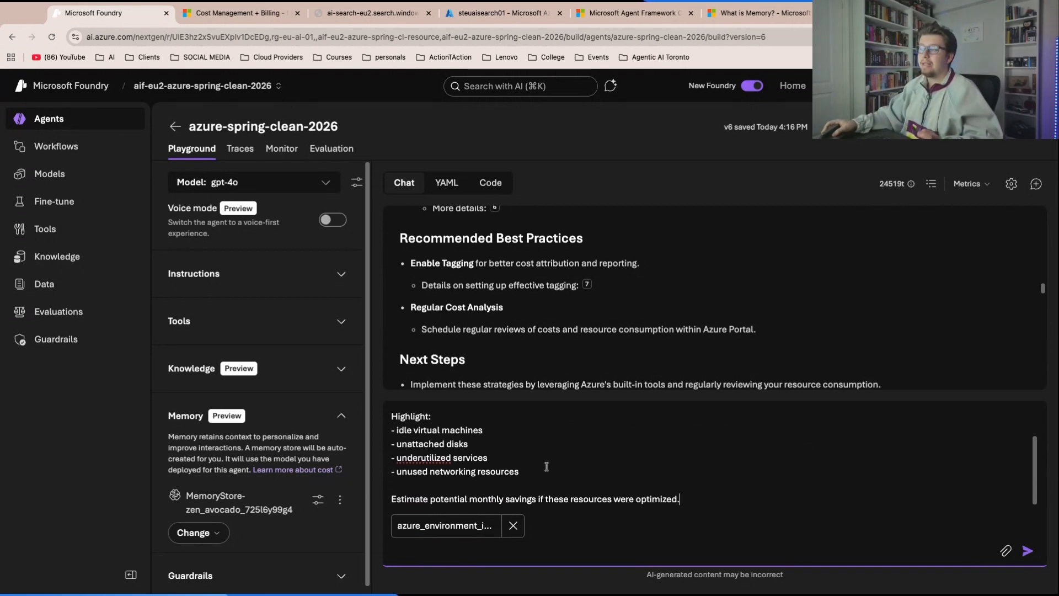
{"action": "triple_click", "coordinate": [546, 468]}
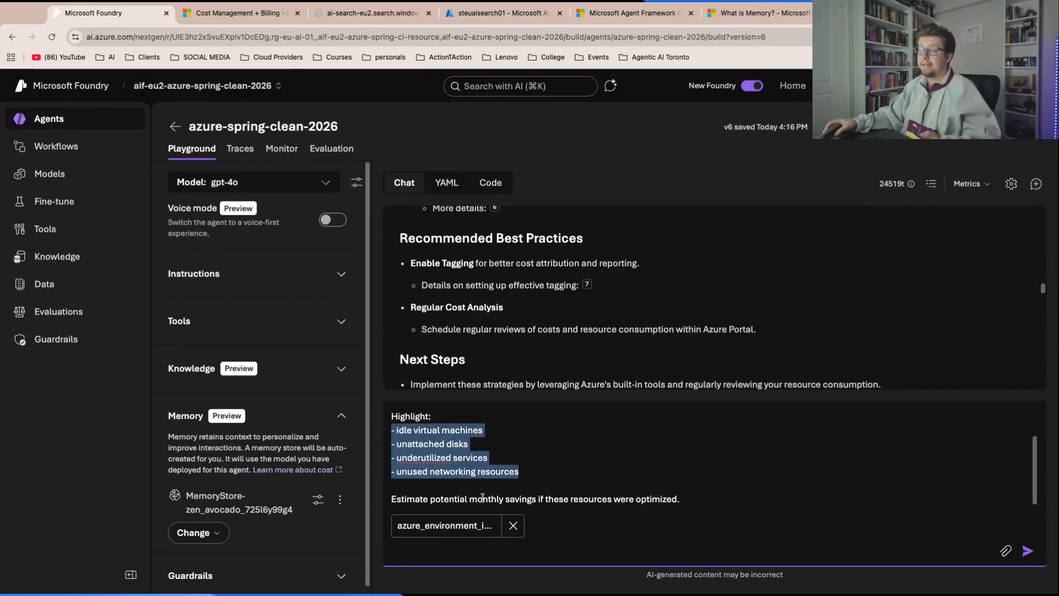
{"action": "left_click", "coordinate": [620, 493]}
{"action": "key", "text": "Up"}
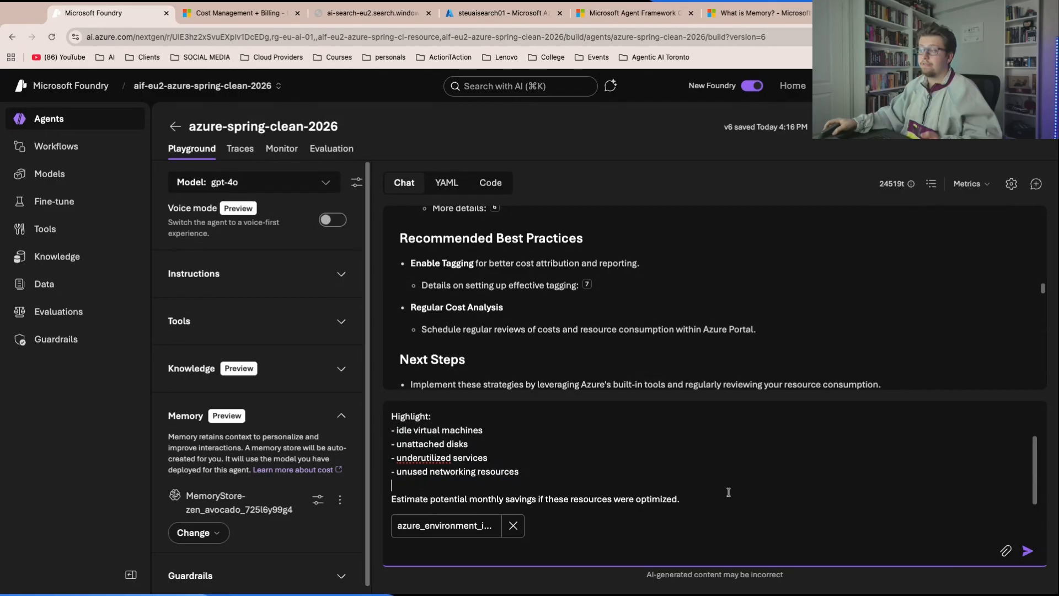
{"action": "key", "text": "Return"}
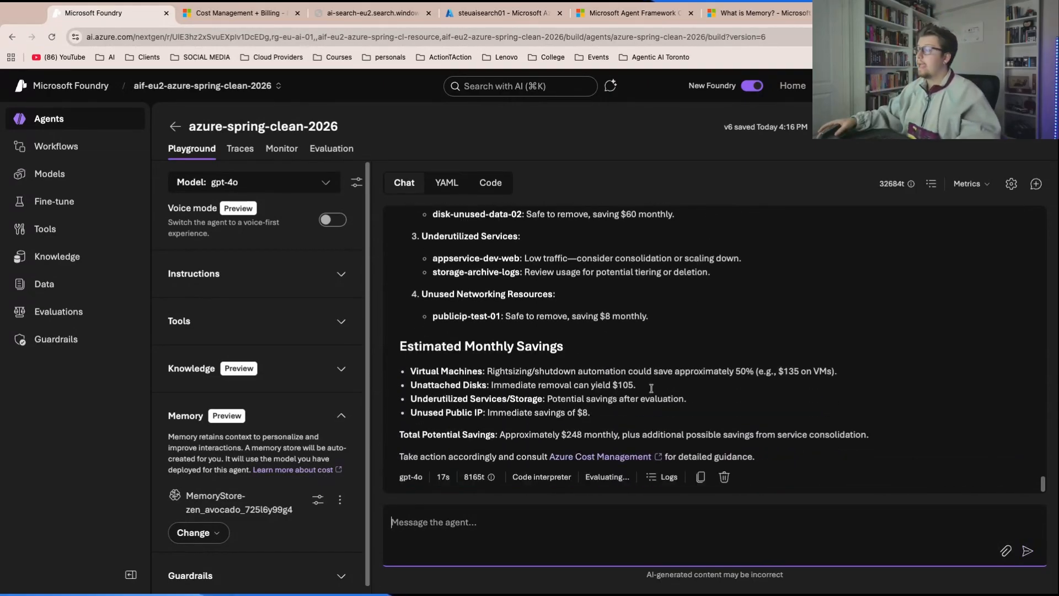
- Examine the code the agent used to read the PDF and its structured Azure resource inventory table
{"action": "scroll", "coordinate": [649, 381], "scroll_direction": "up", "scroll_amount": 8}
{"action": "scroll", "coordinate": [648, 381], "scroll_direction": "down", "scroll_amount": 5}
{"action": "scroll", "coordinate": [648, 381], "scroll_direction": "up", "scroll_amount": 10}
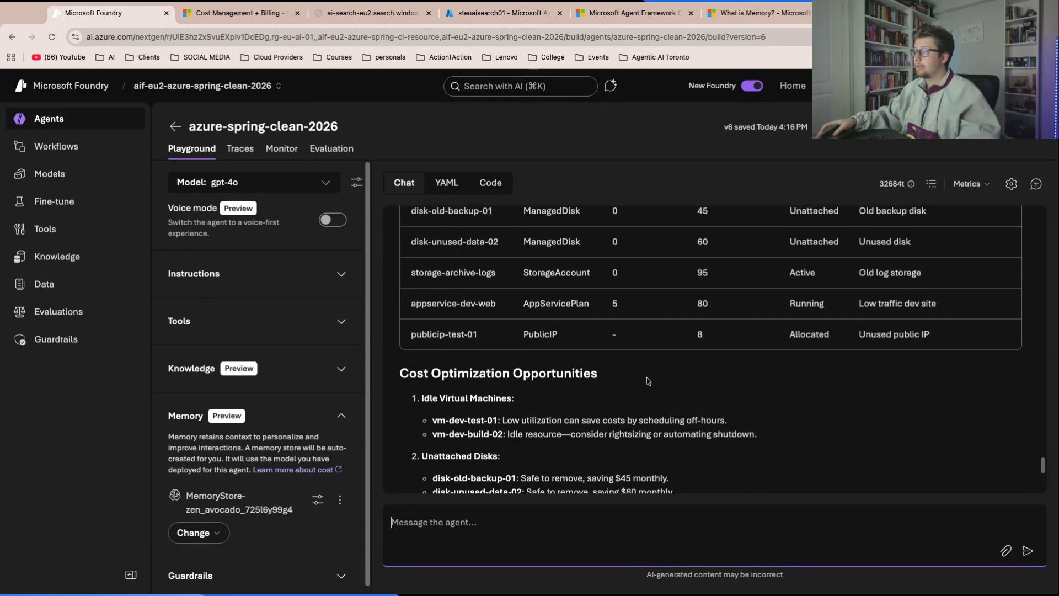
{"action": "scroll", "coordinate": [557, 410], "scroll_direction": "down", "scroll_amount": 4}
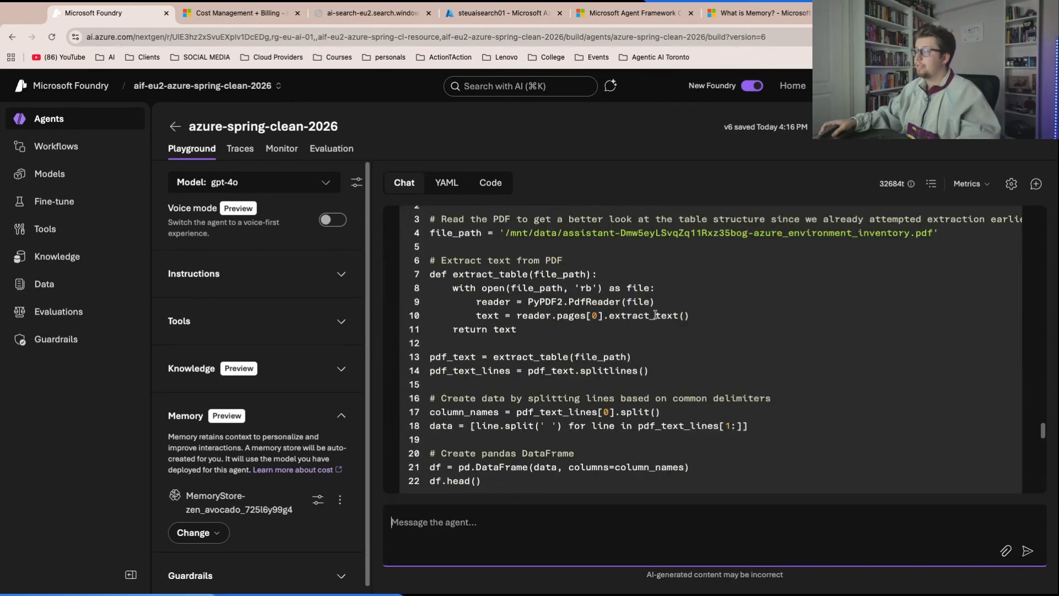
{"action": "scroll", "coordinate": [655, 315], "scroll_direction": "down", "scroll_amount": 4}
{"action": "scroll", "coordinate": [562, 319], "scroll_direction": "down", "scroll_amount": 4}
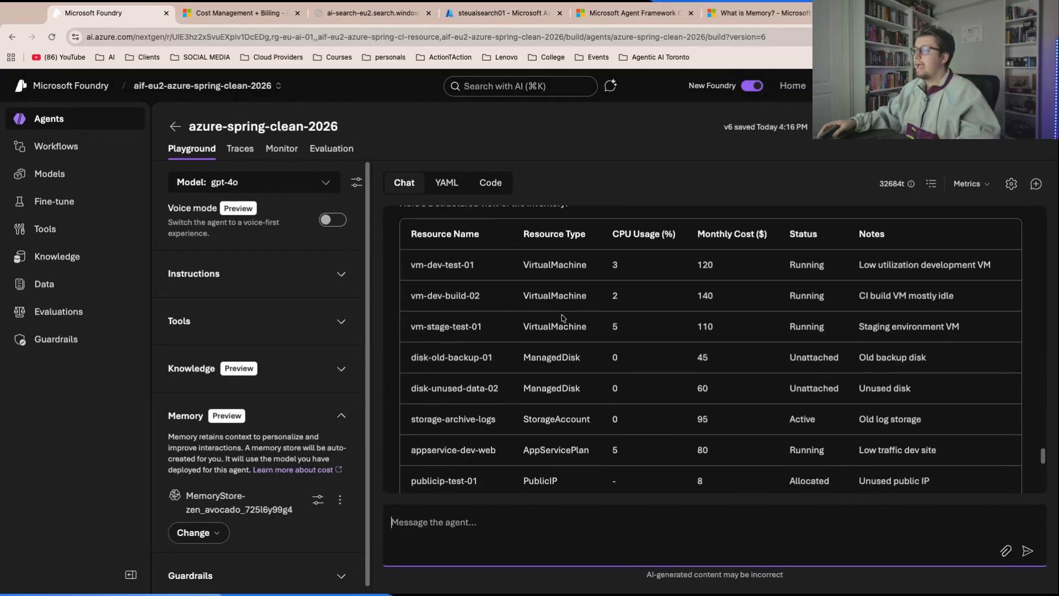
{"action": "scroll", "coordinate": [562, 319], "scroll_direction": "up", "scroll_amount": 3}
{"action": "scroll", "coordinate": [470, 332], "scroll_direction": "down", "scroll_amount": 1}
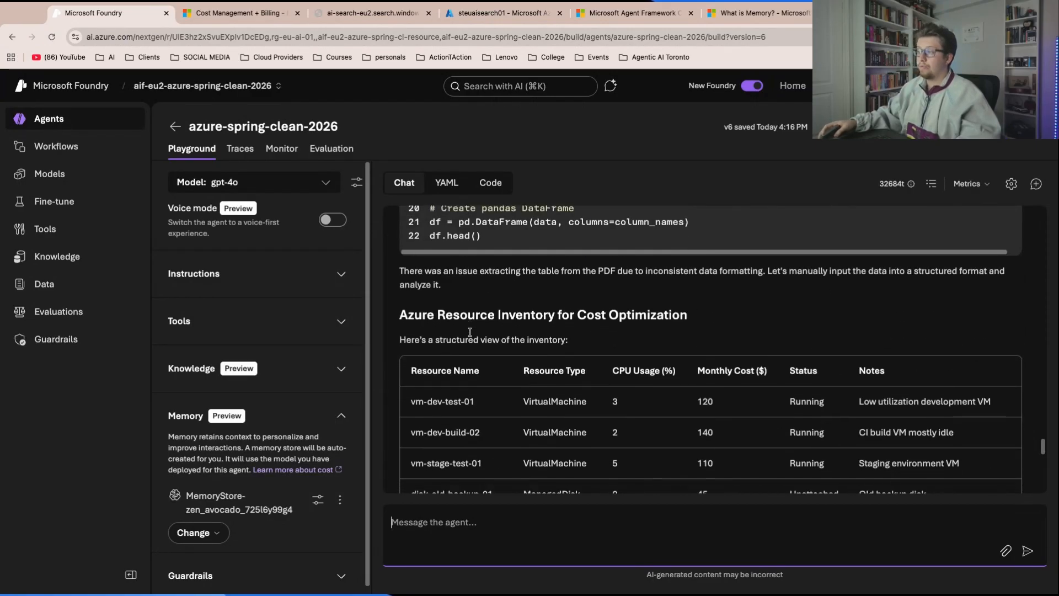
- Review the answer's cost optimization opportunities by resource category and its estimated monthly savings section
{"action": "scroll", "coordinate": [719, 363], "scroll_direction": "down", "scroll_amount": 5}
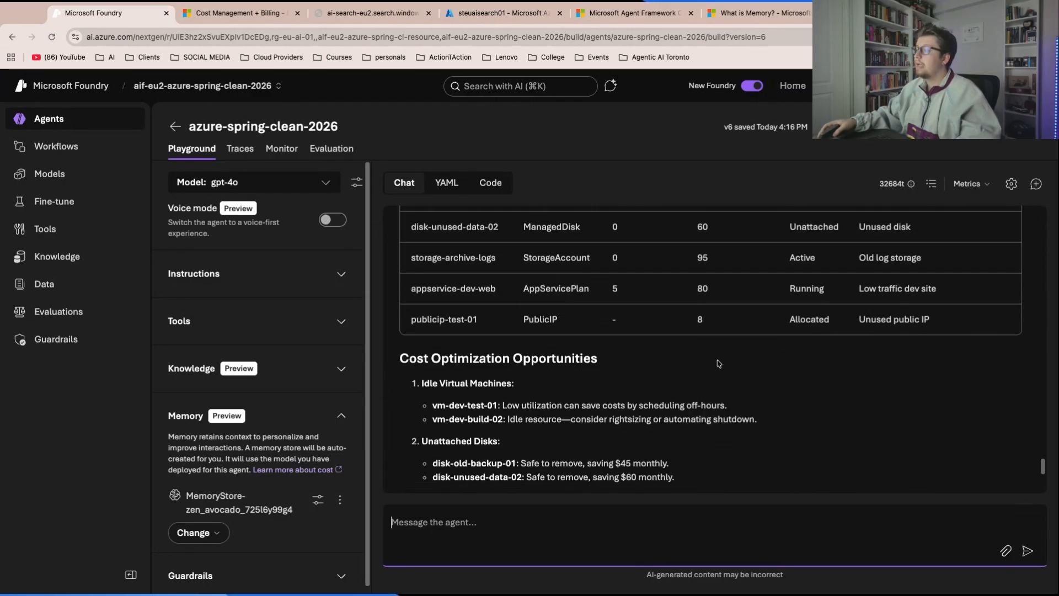
{"action": "scroll", "coordinate": [719, 362], "scroll_direction": "up", "scroll_amount": 2}
{"action": "scroll", "coordinate": [617, 362], "scroll_direction": "down", "scroll_amount": 4}
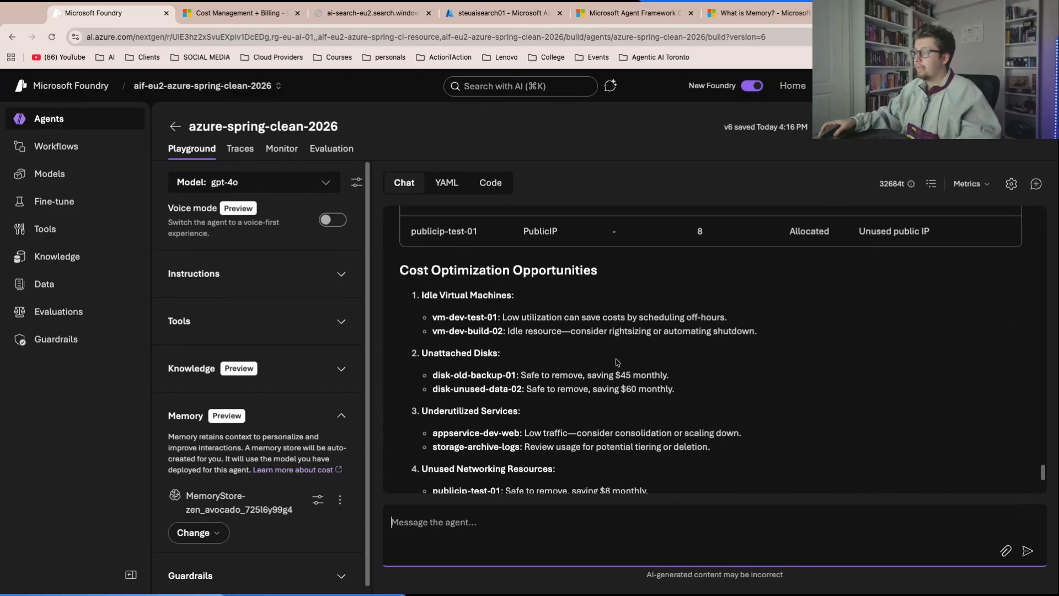
{"action": "triple_click", "coordinate": [401, 277]}
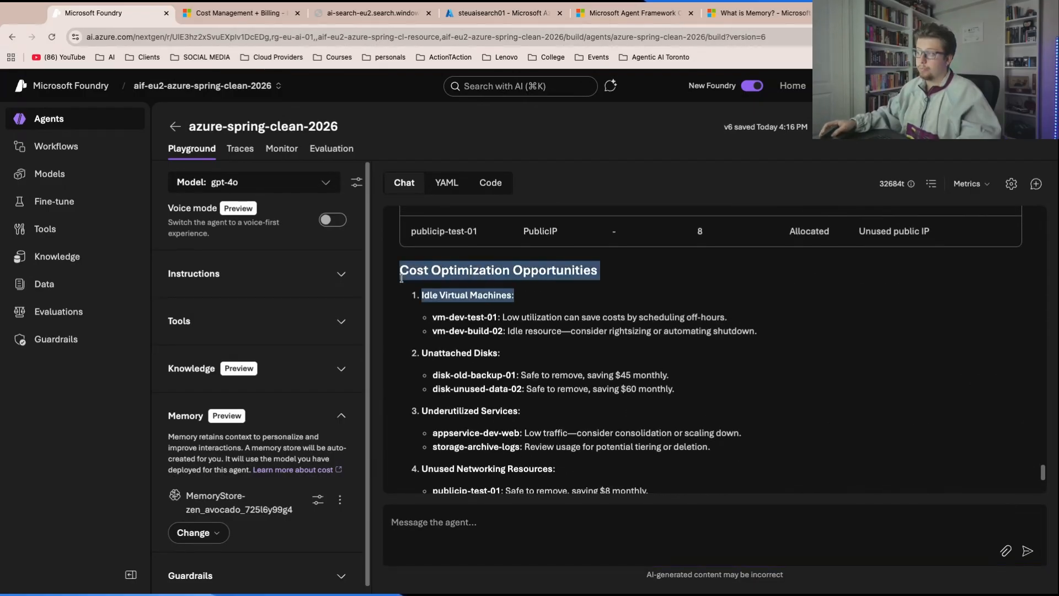
{"action": "left_click", "coordinate": [634, 295]}
{"action": "scroll", "coordinate": [638, 312], "scroll_direction": "down", "scroll_amount": 3}
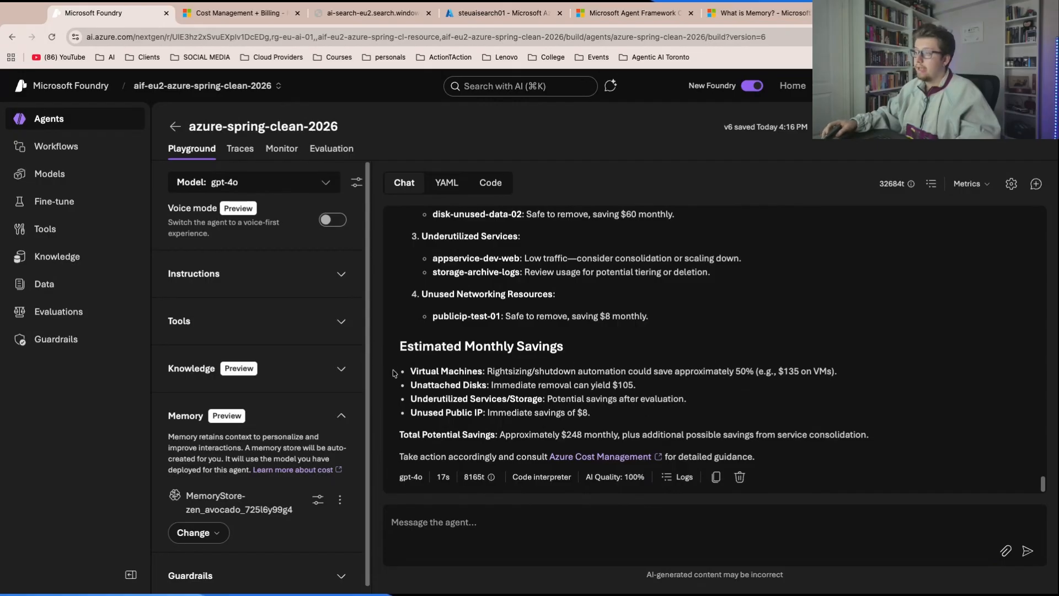
{"action": "left_click_drag", "start_coordinate": [394, 343], "coordinate": [788, 439]}
{"action": "left_click", "coordinate": [867, 451]}
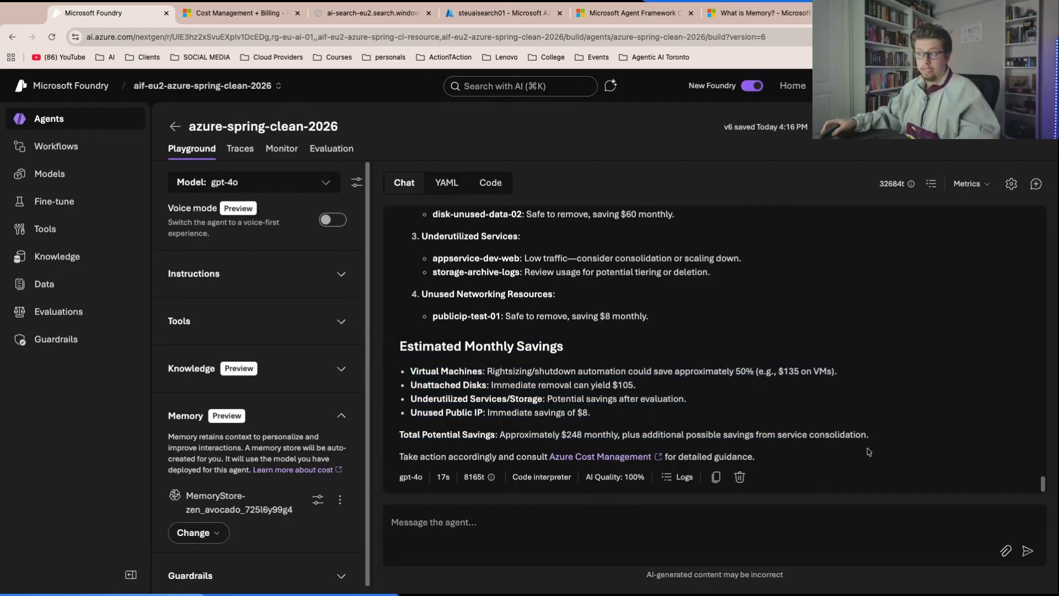